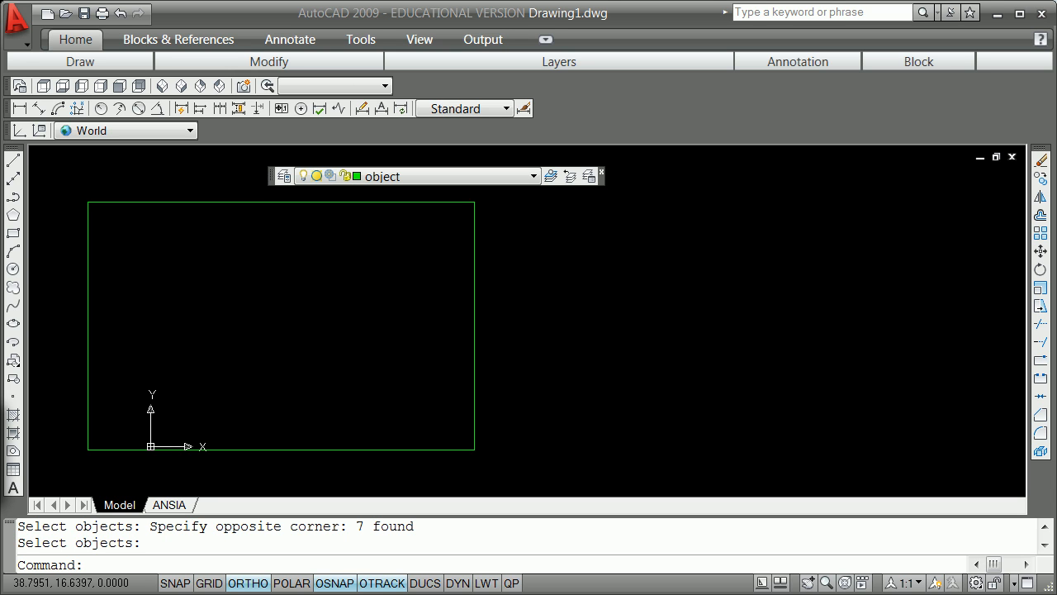
Turn off ortho mode, object snap and object snap tracking
click(262, 592)
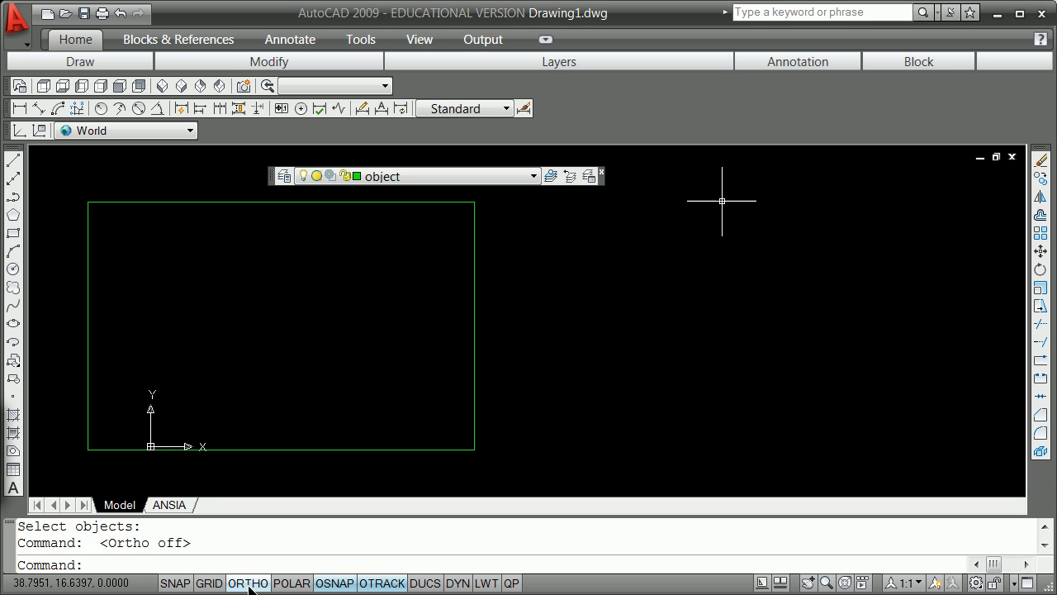
click(338, 590)
click(369, 589)
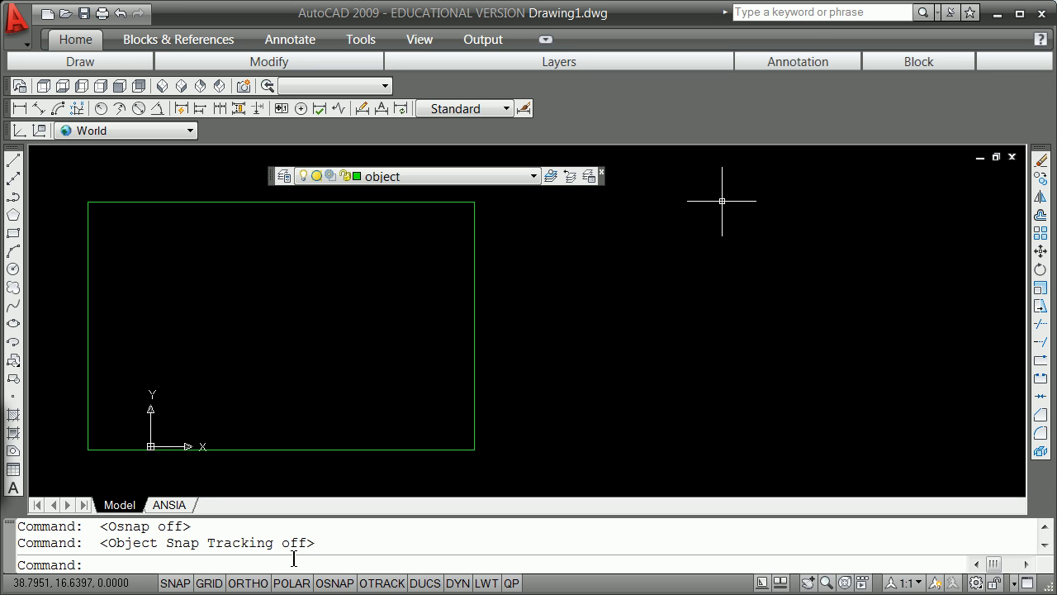
Erase the existing green rectangle from the drawing
click(73, 176)
click(460, 449)
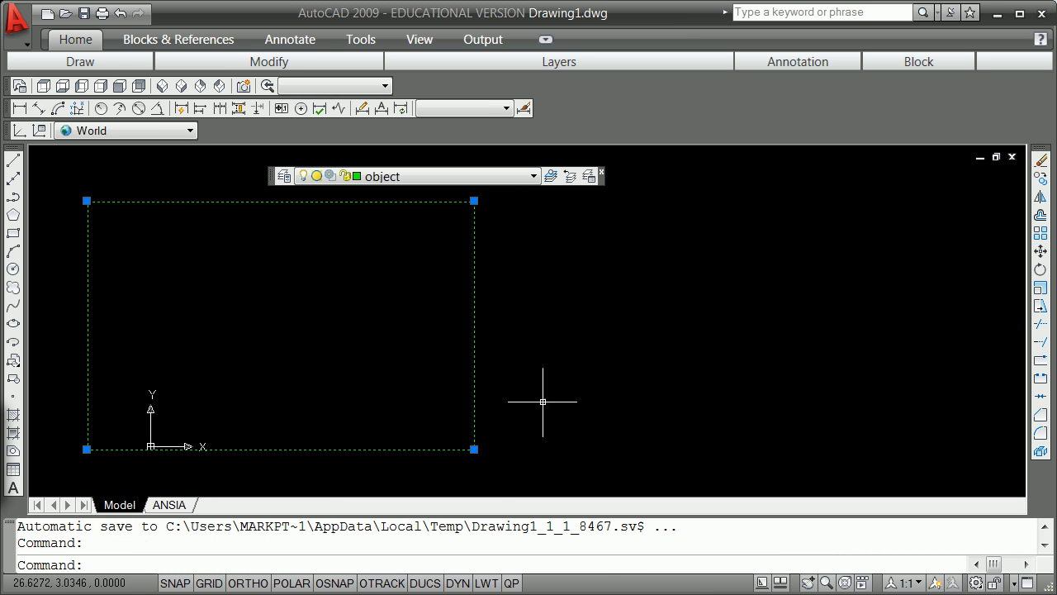
key(Delete)
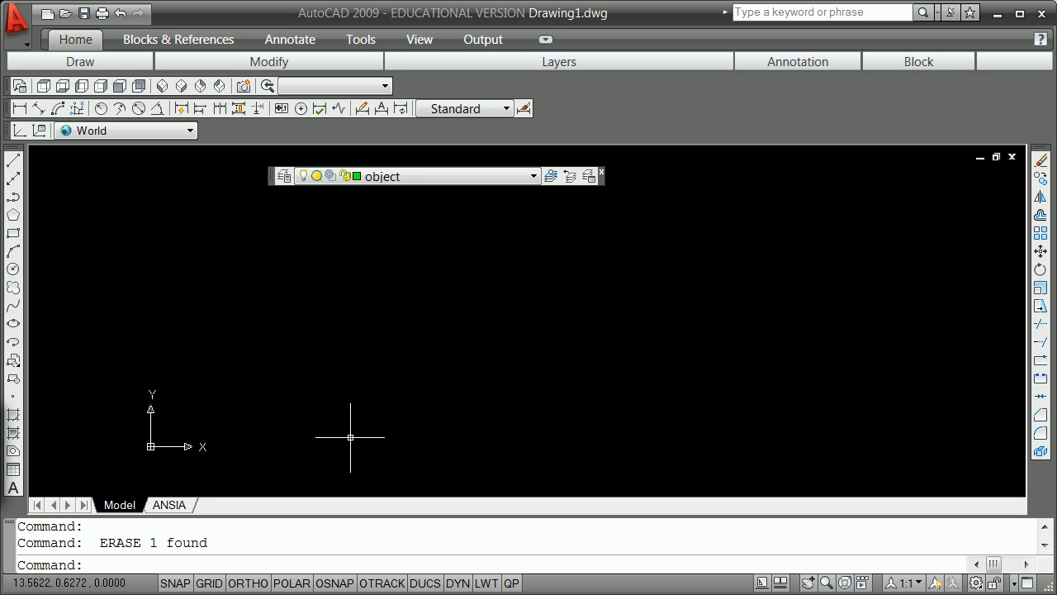
Enable polar tracking with additional angles of 30 and 150 degrees in the drafting settings
shift+right_click(339, 370)
click(394, 594)
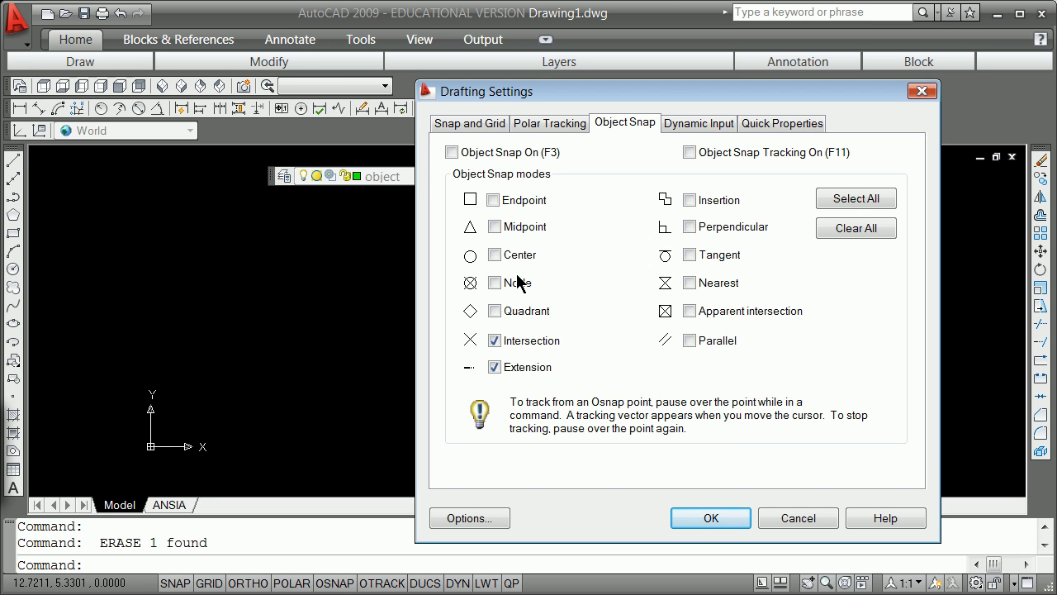
click(512, 123)
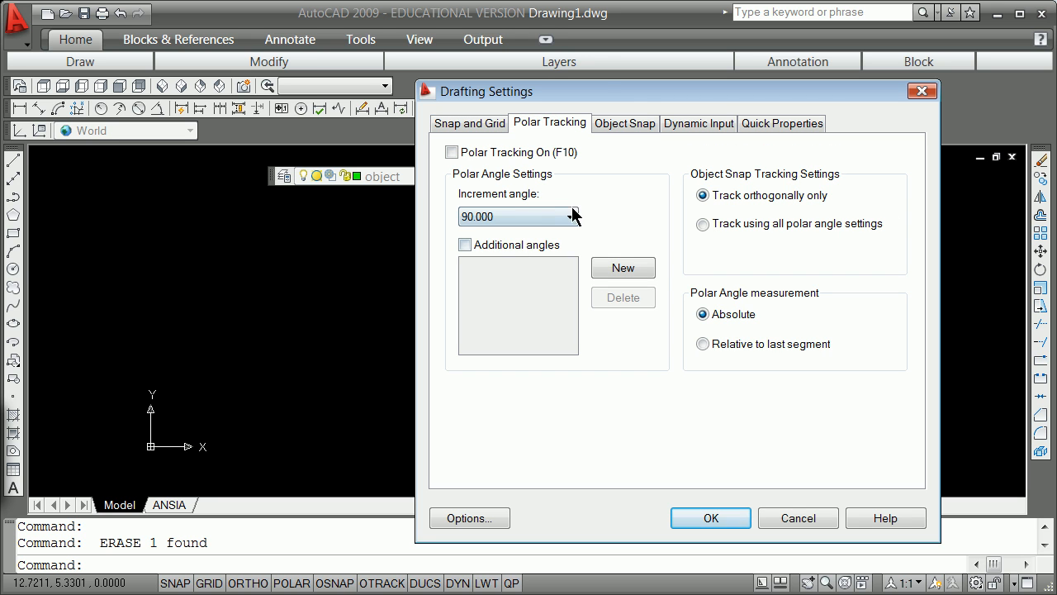
click(465, 245)
click(633, 269)
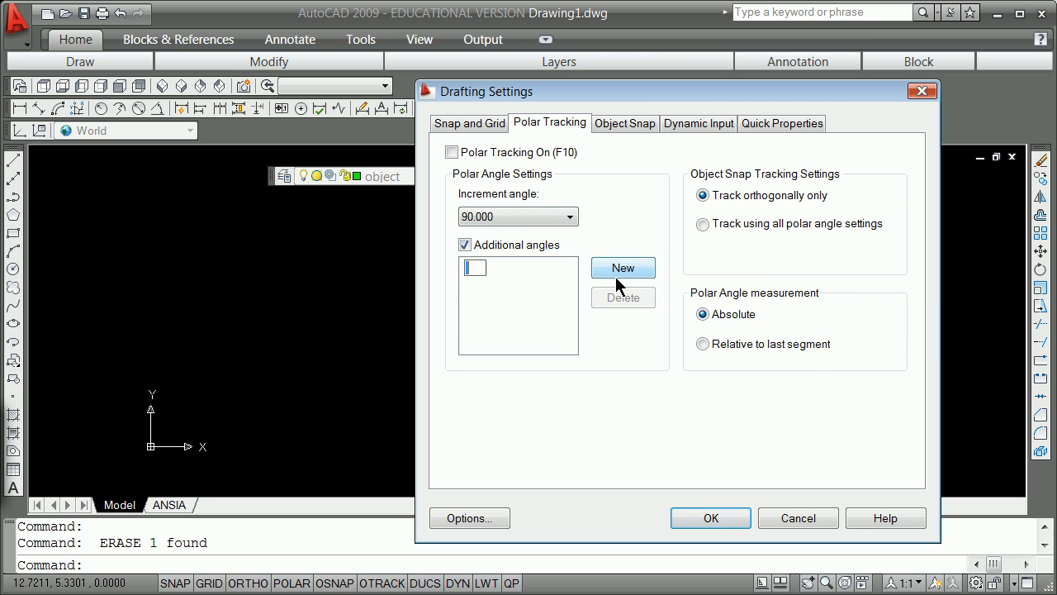
text(30)
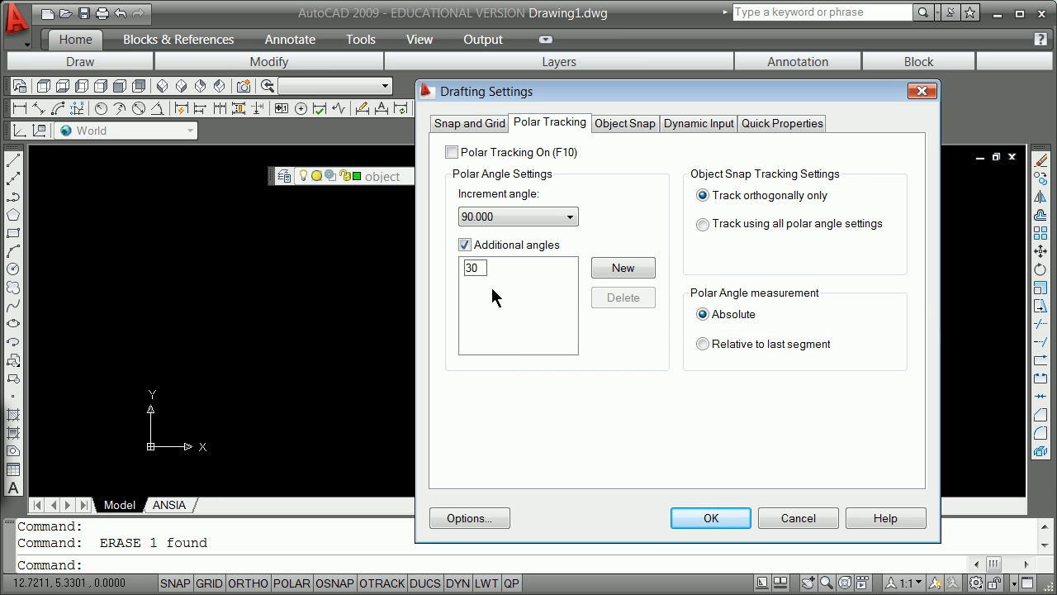
click(626, 267)
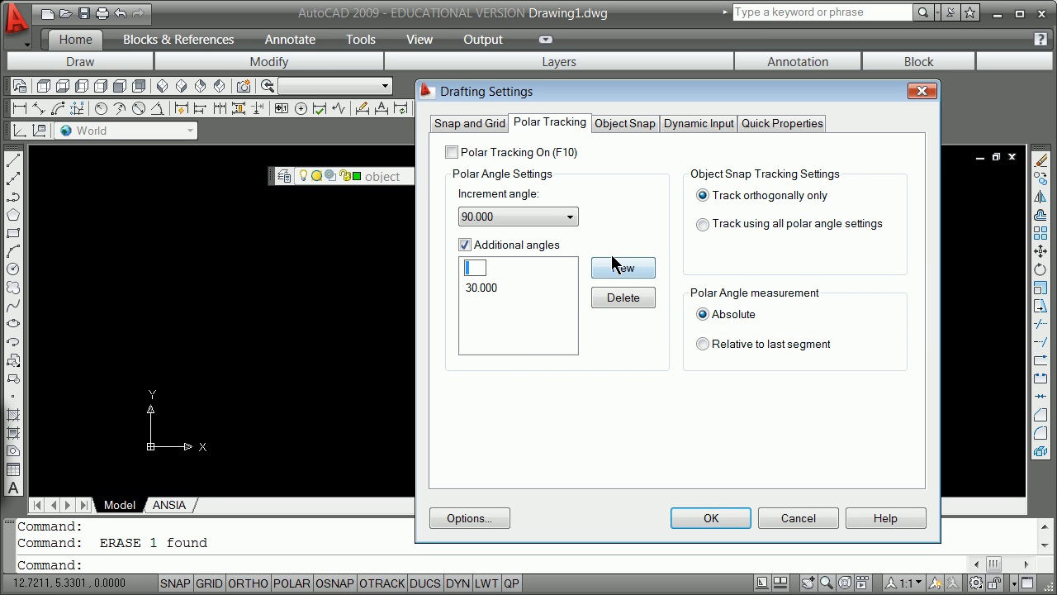
text(150)
click(452, 152)
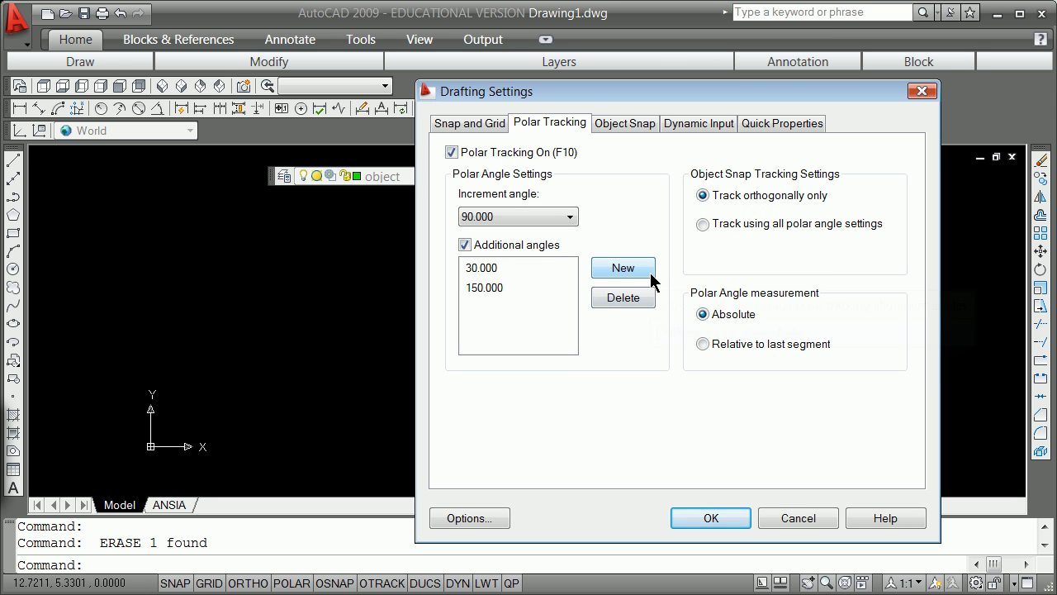
click(710, 519)
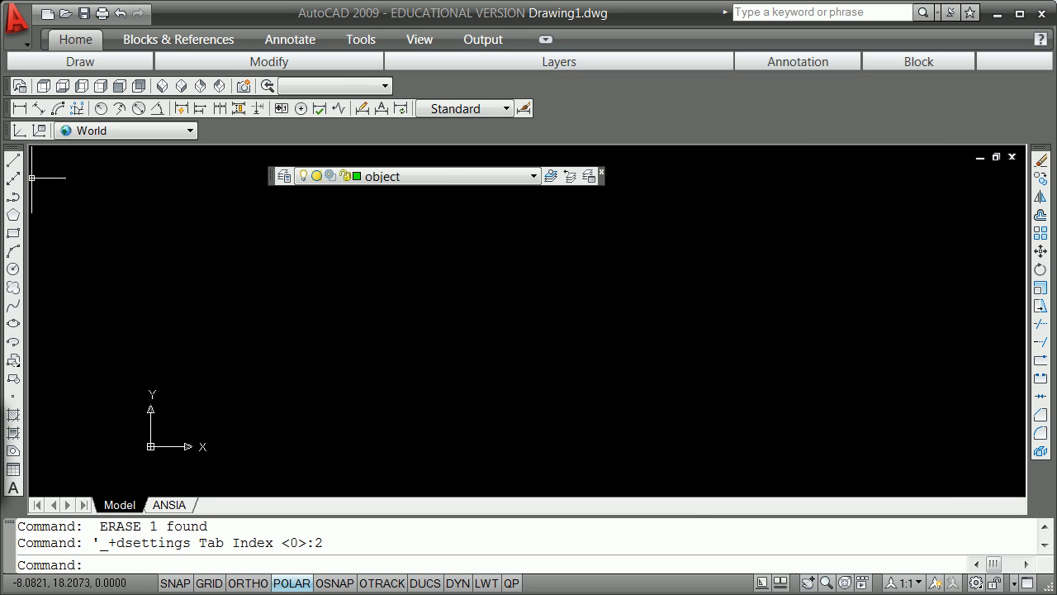
Draw a 4-unit line rising to the right along the 30° polar angle
click(13, 160)
click(386, 402)
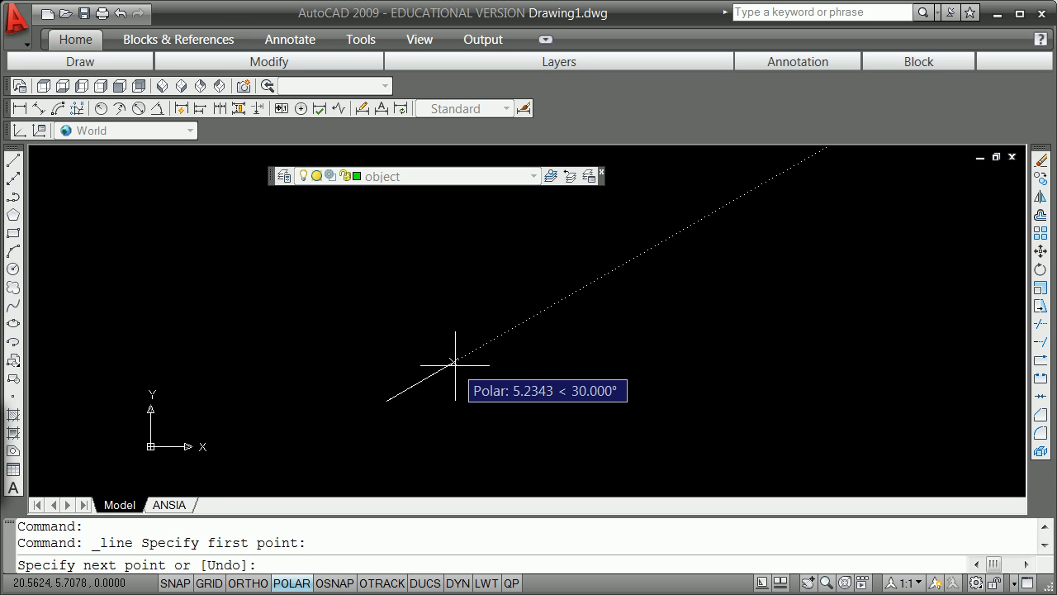
text(4)
key(Return)
key(Return)
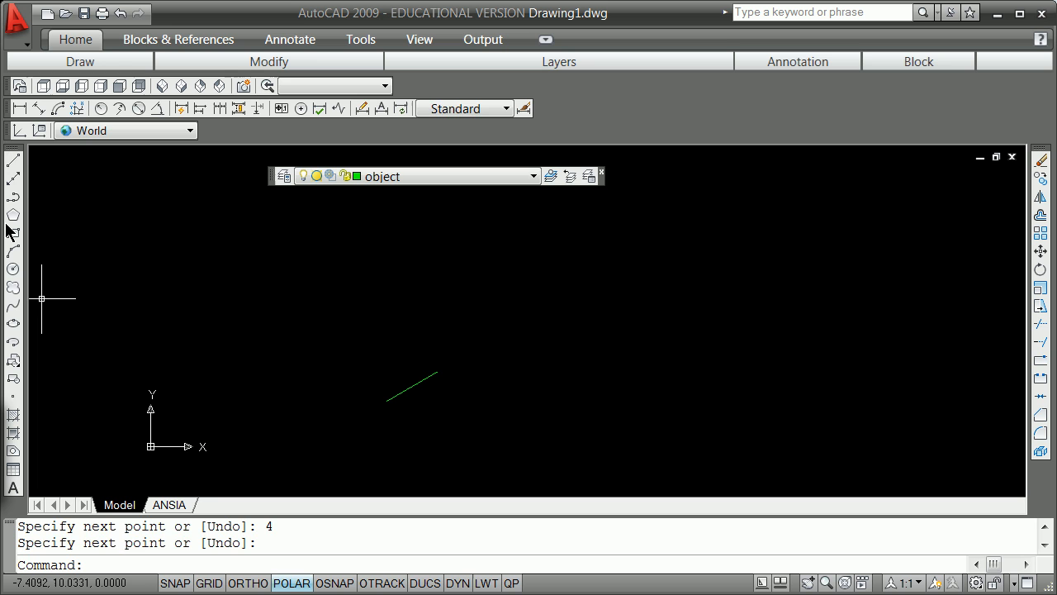
Draw an 8-unit line along the 150° polar angle, starting at the lower endpoint of the 30° line
click(13, 159)
shift+right_click(316, 378)
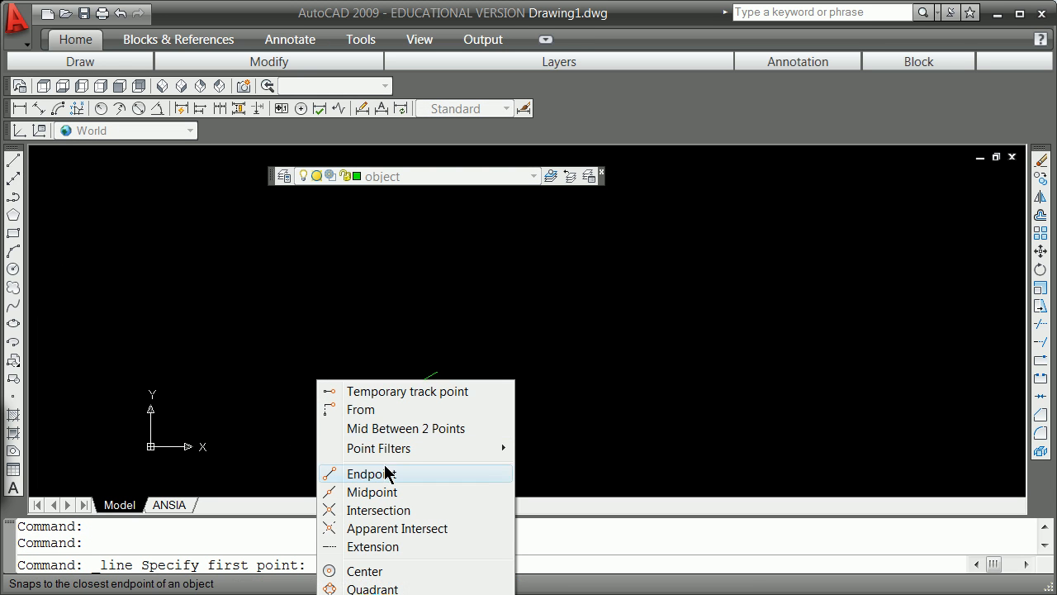
click(380, 474)
click(394, 407)
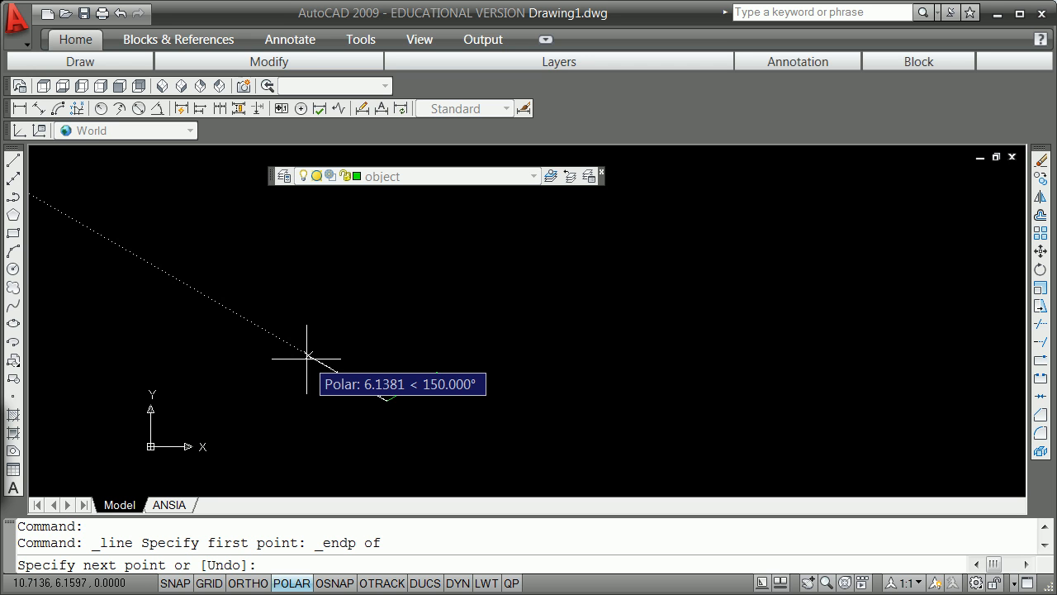
text(8)
key(Return)
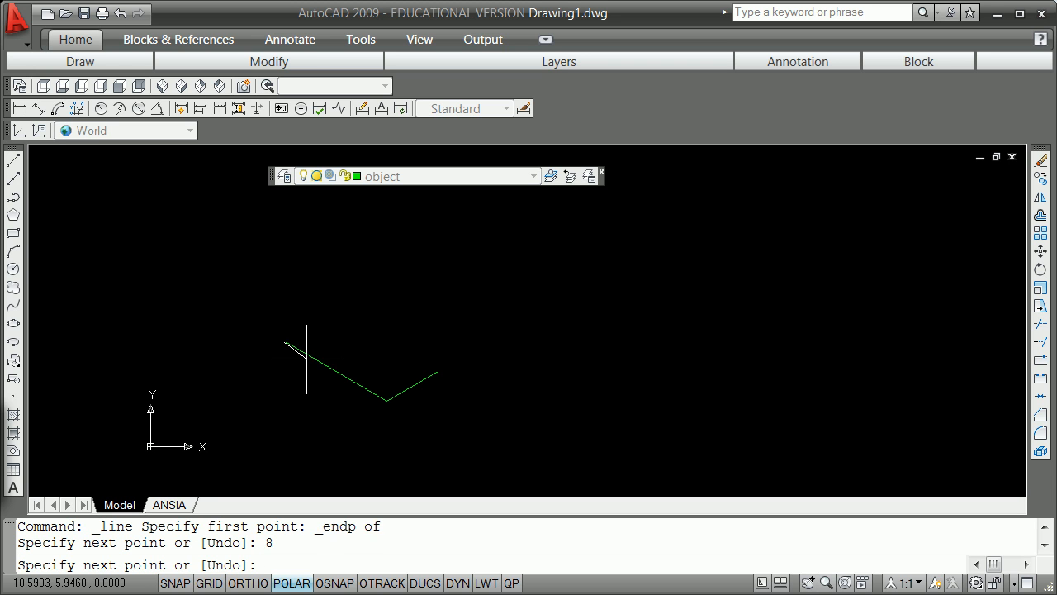
key(Escape)
Try a 5-unit line going up from the upper endpoint of the 150° line, and undo it
click(15, 162)
shift+right_click(206, 299)
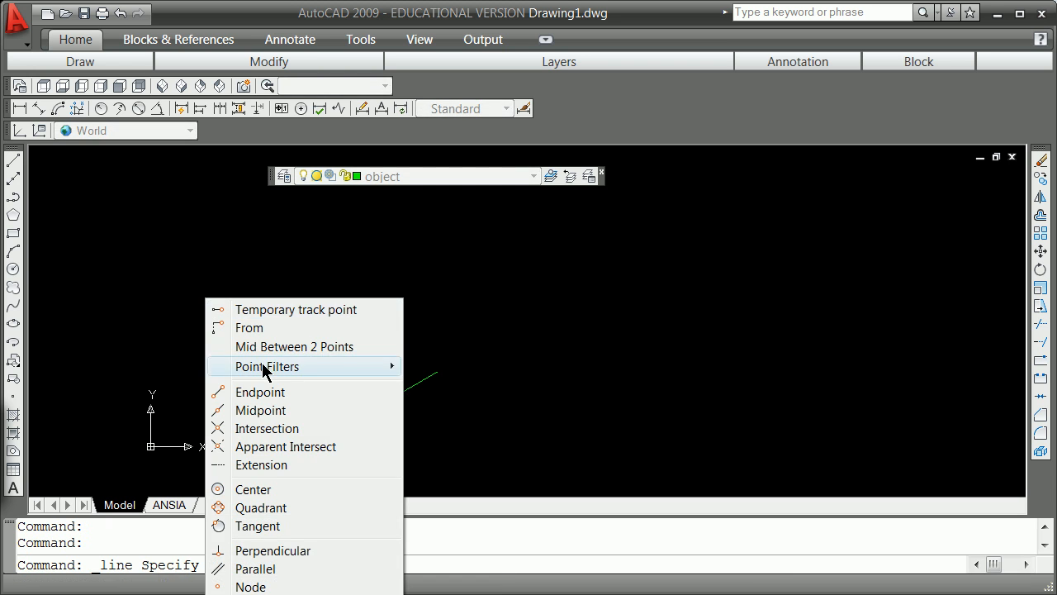
click(286, 394)
click(284, 342)
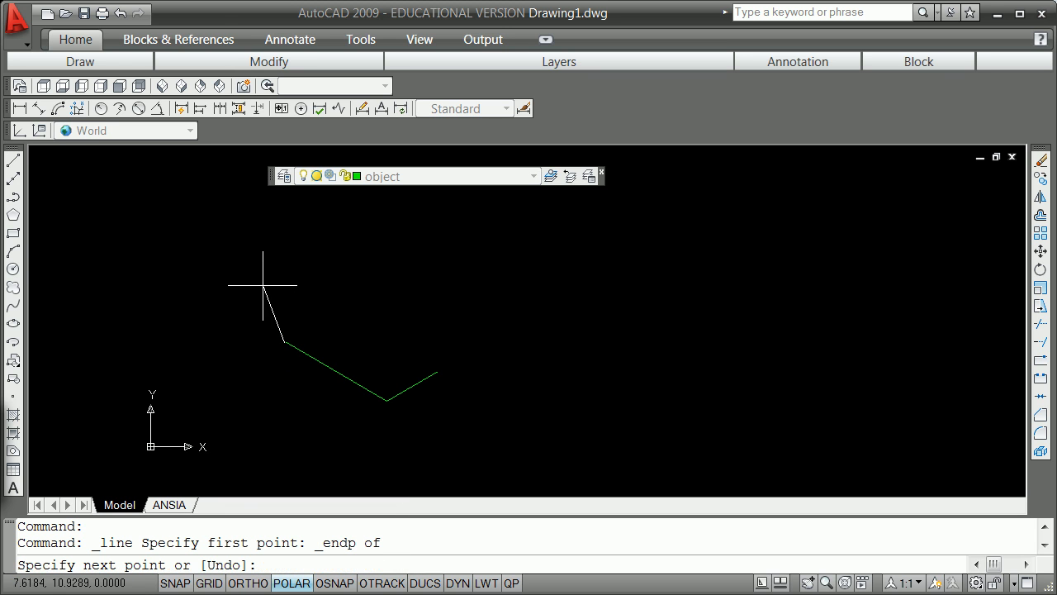
text(5)
key(Return)
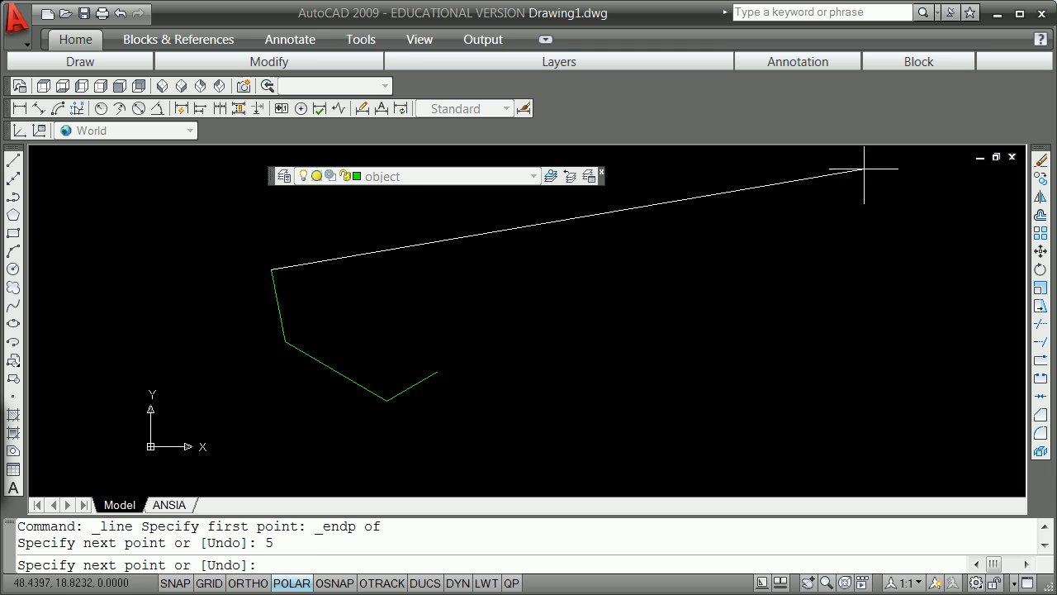
key(Escape)
text(u)
key(Return)
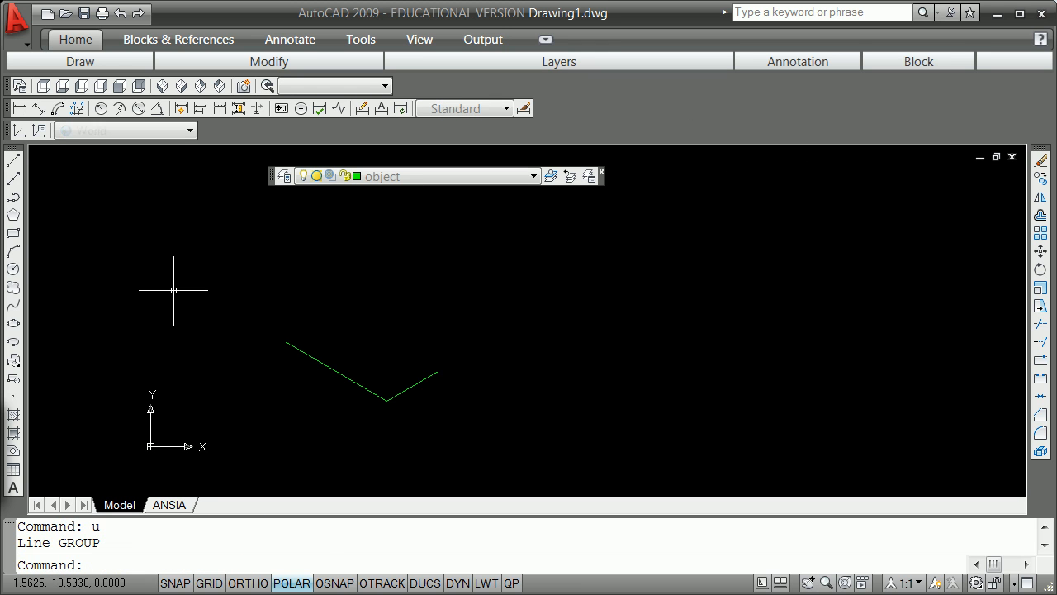
Draw a 5-unit vertical line at 90° upward from the upper endpoint of the 150° line
click(11, 161)
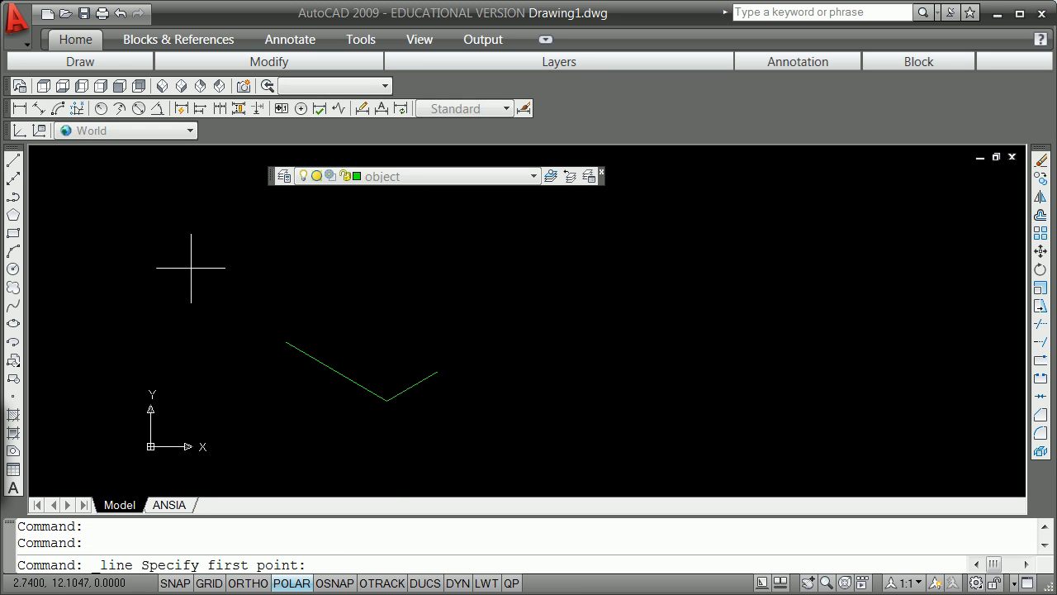
shift+right_click(201, 279)
click(261, 382)
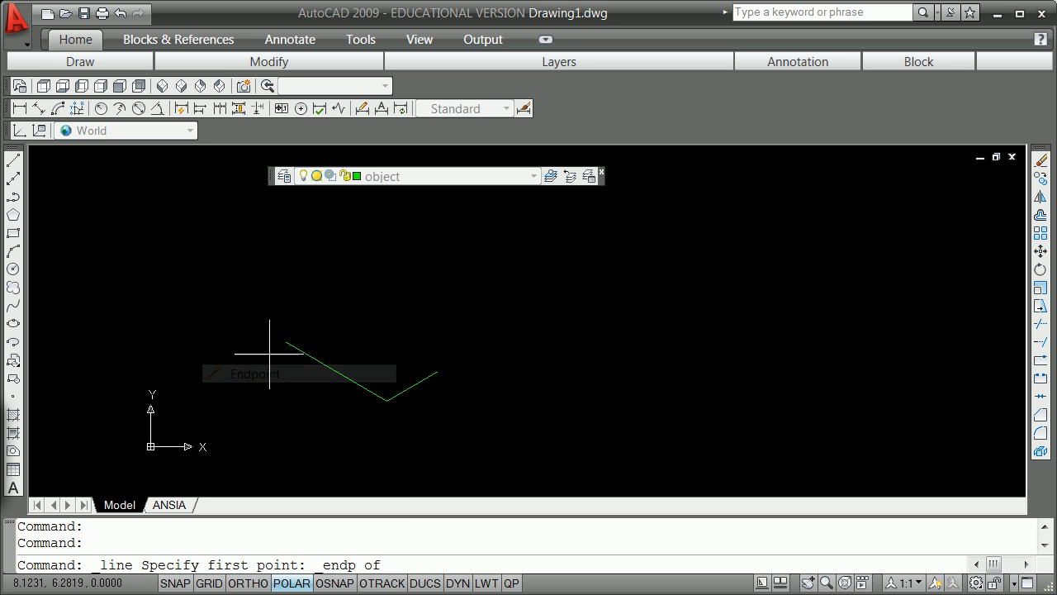
click(285, 341)
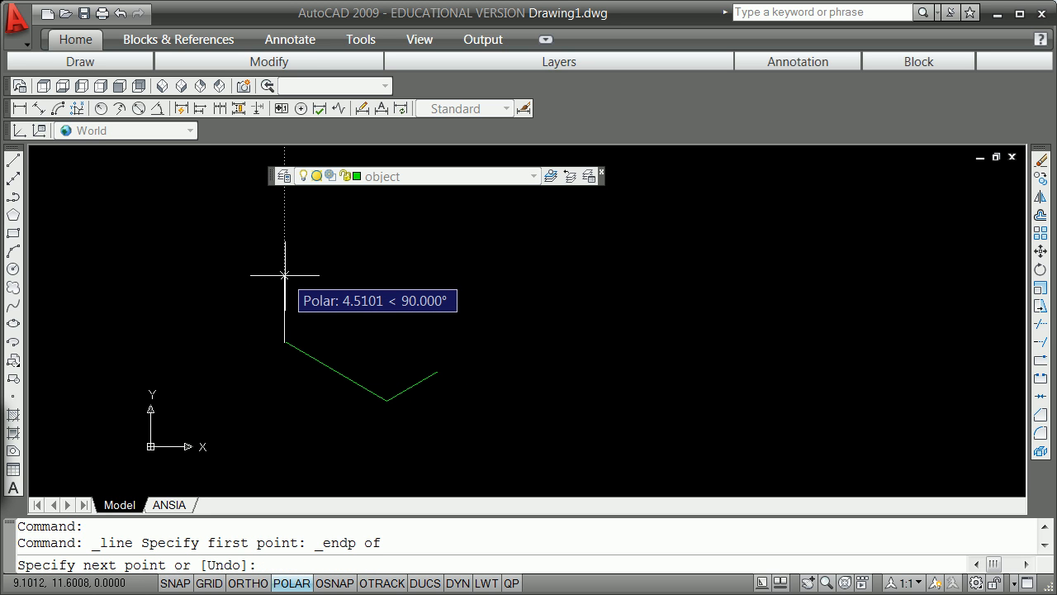
text(5)
key(Return)
key(Return)
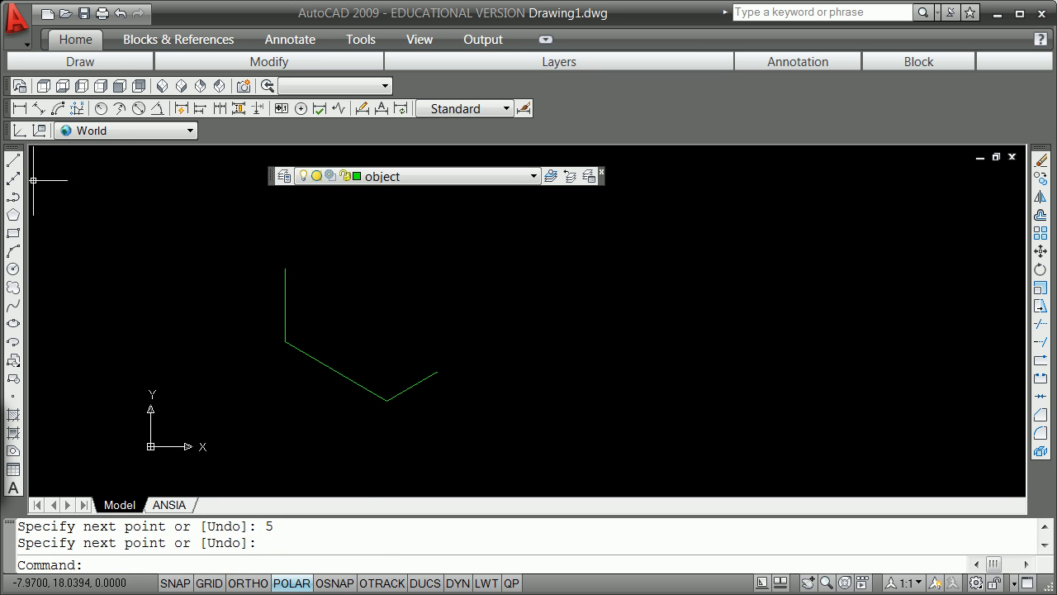
click(15, 160)
shift+right_click(171, 212)
click(238, 306)
click(284, 267)
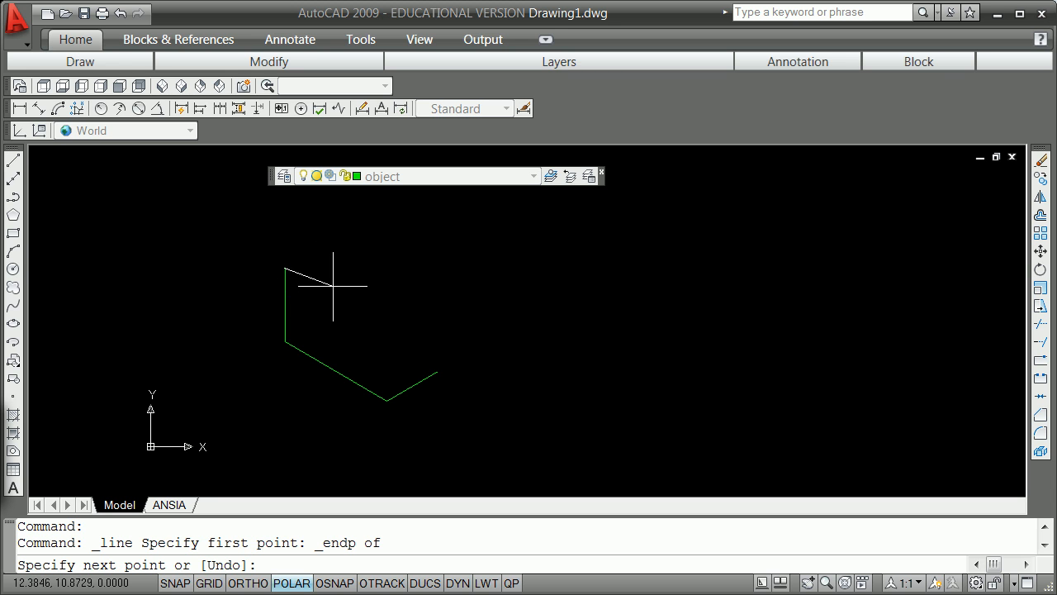
key(Escape)
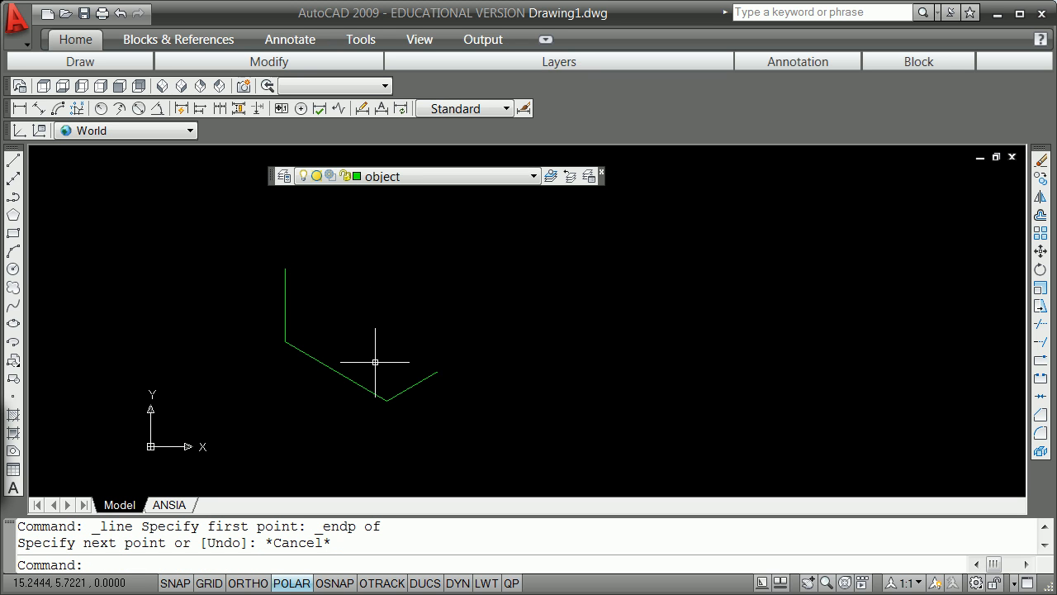
Draw a 2-unit vertical line upward from the upper endpoint of the 30° line
click(14, 159)
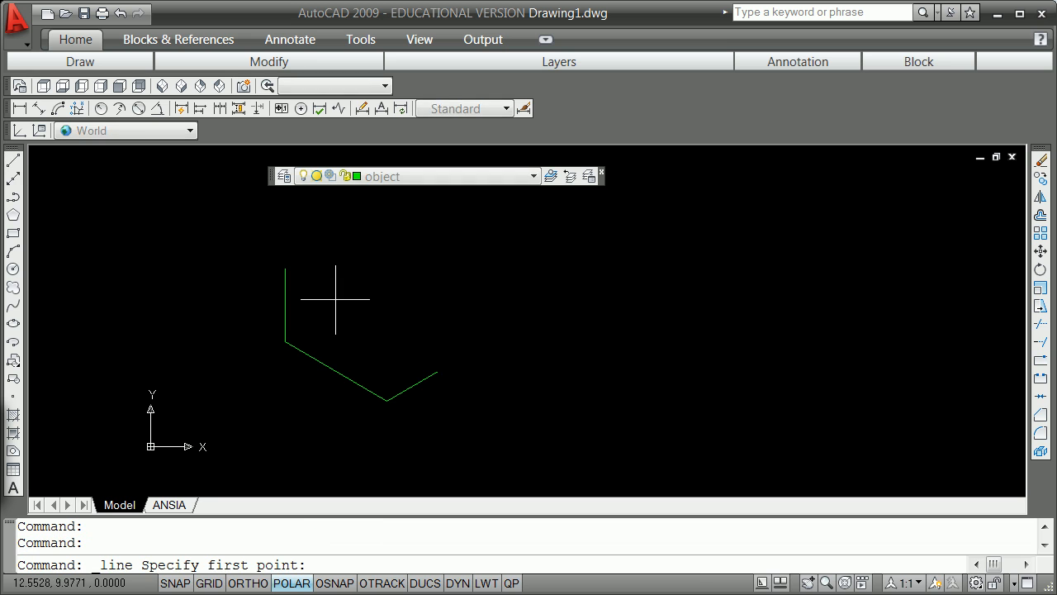
shift+right_click(522, 349)
click(578, 447)
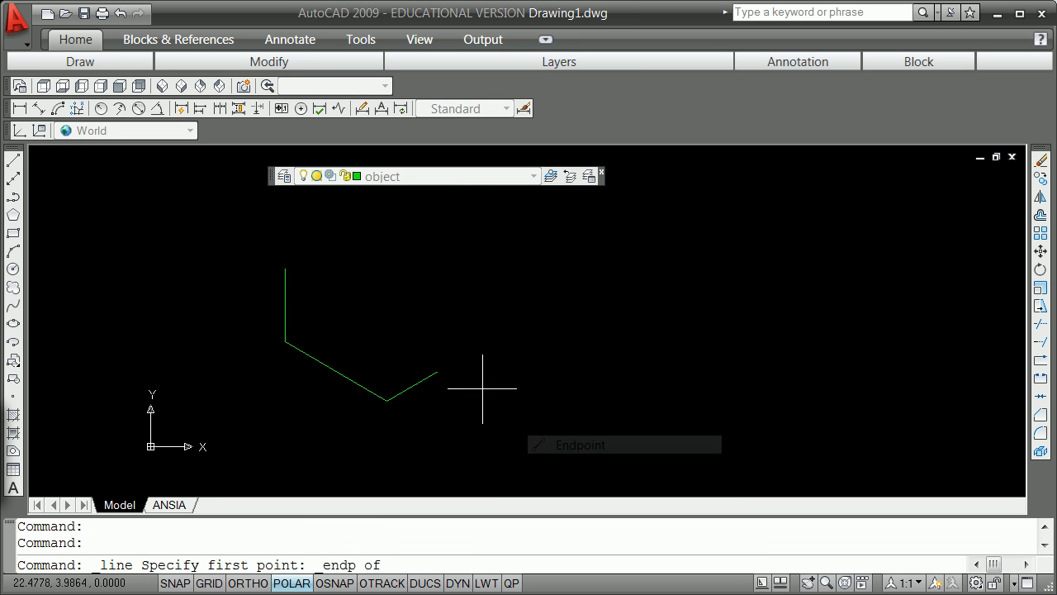
click(438, 371)
text(2)
key(Return)
key(Return)
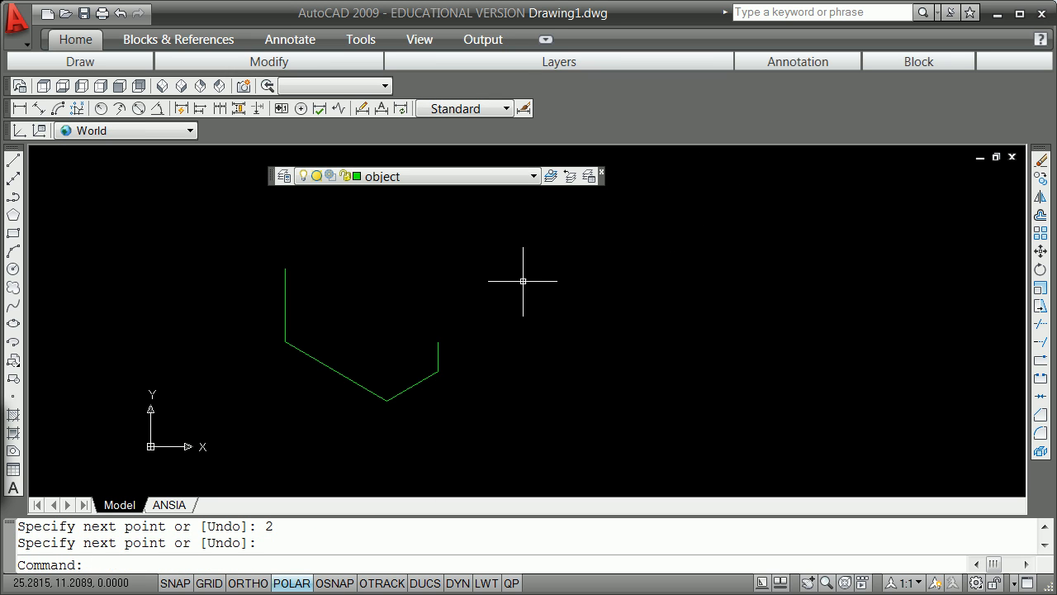
Copy the 2-unit vertical line from its lower grip to the corner where the 30° and 150° lines meet
click(438, 351)
click(438, 372)
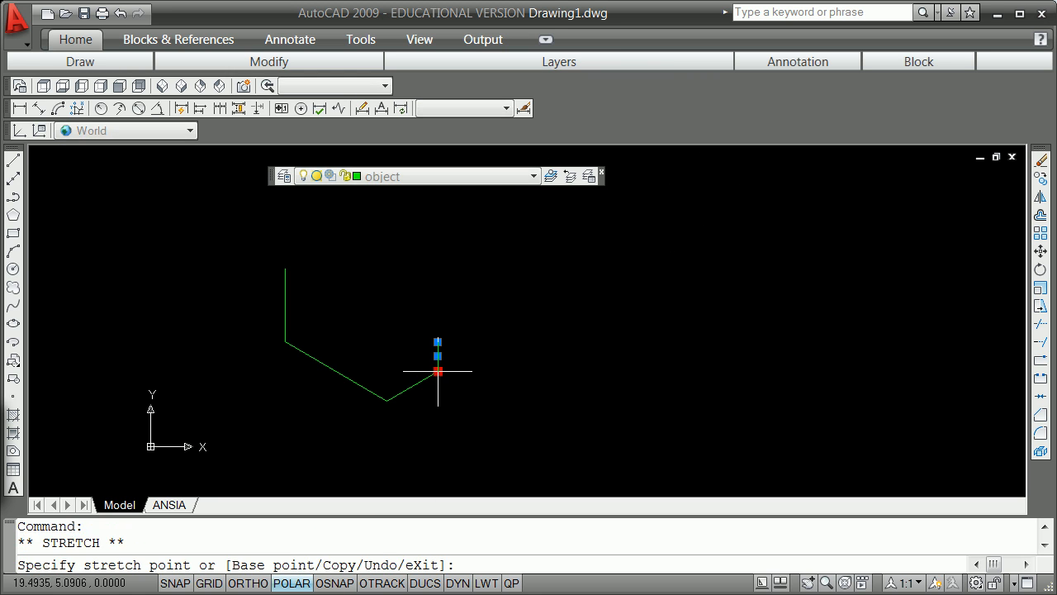
key(space)
text(c)
key(Return)
shift+right_click(390, 384)
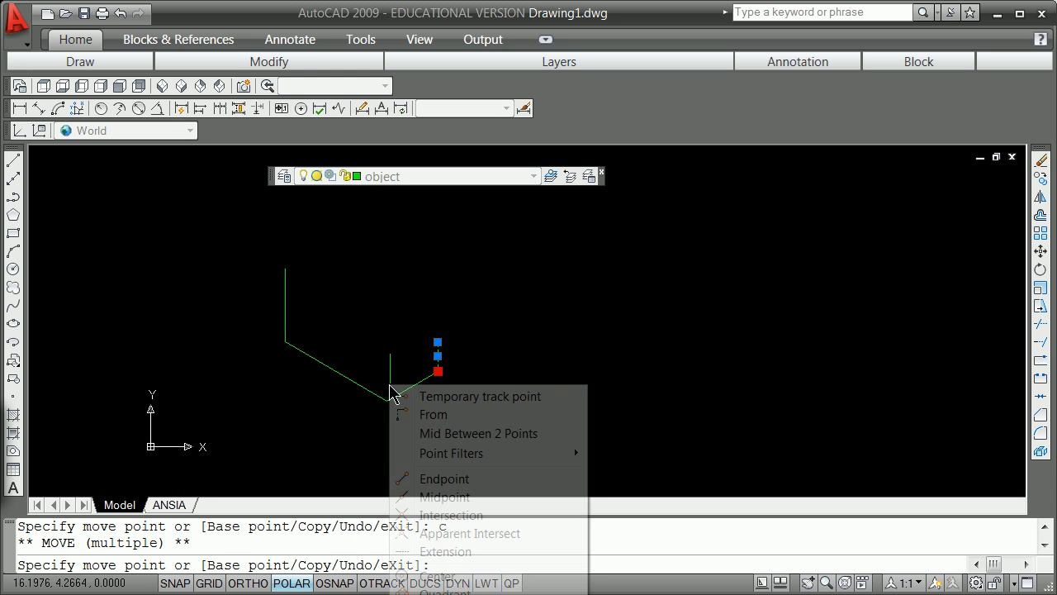
click(446, 479)
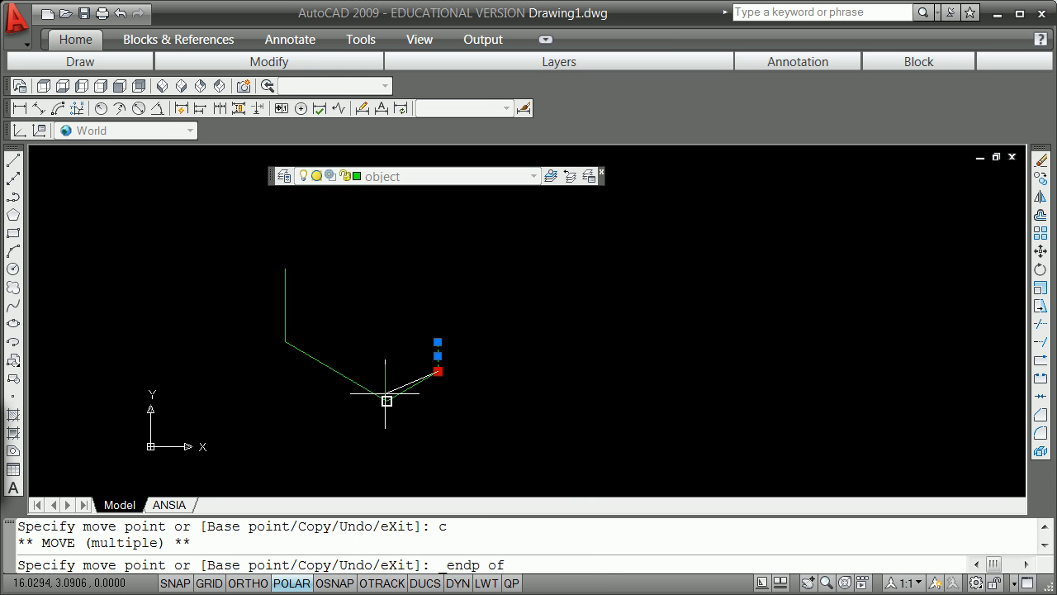
click(386, 399)
key(Escape)
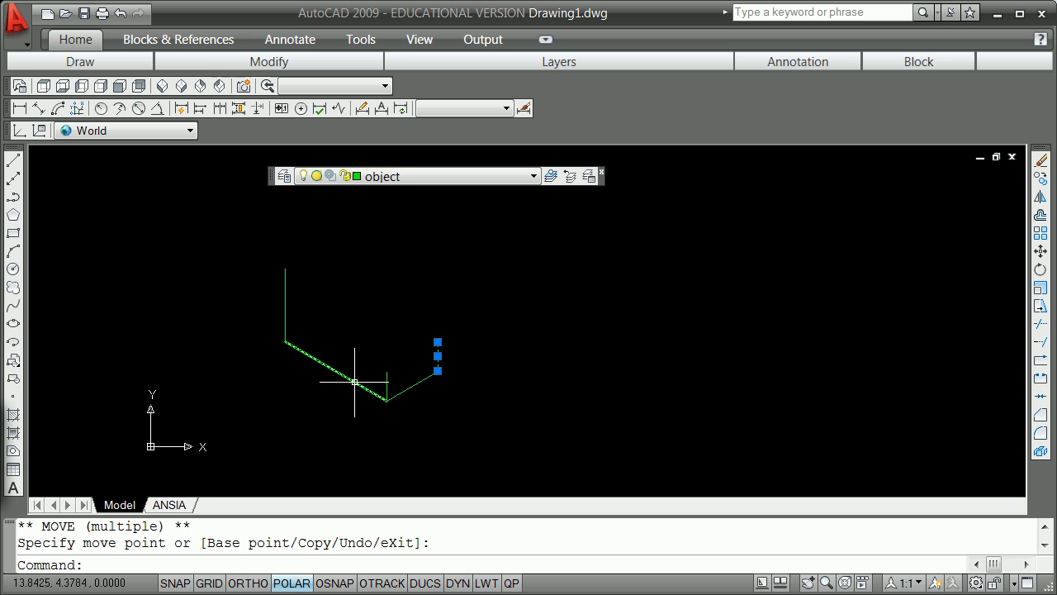
text(o)
key(Return)
text(t)
key(Return)
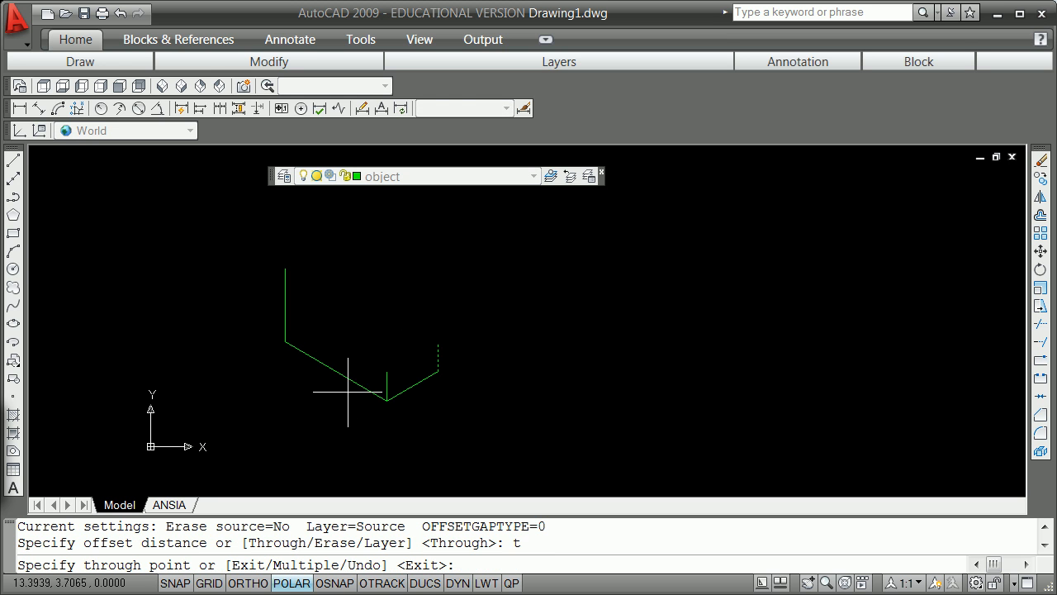
key(Escape)
text(o)
key(Return)
text(t)
key(Return)
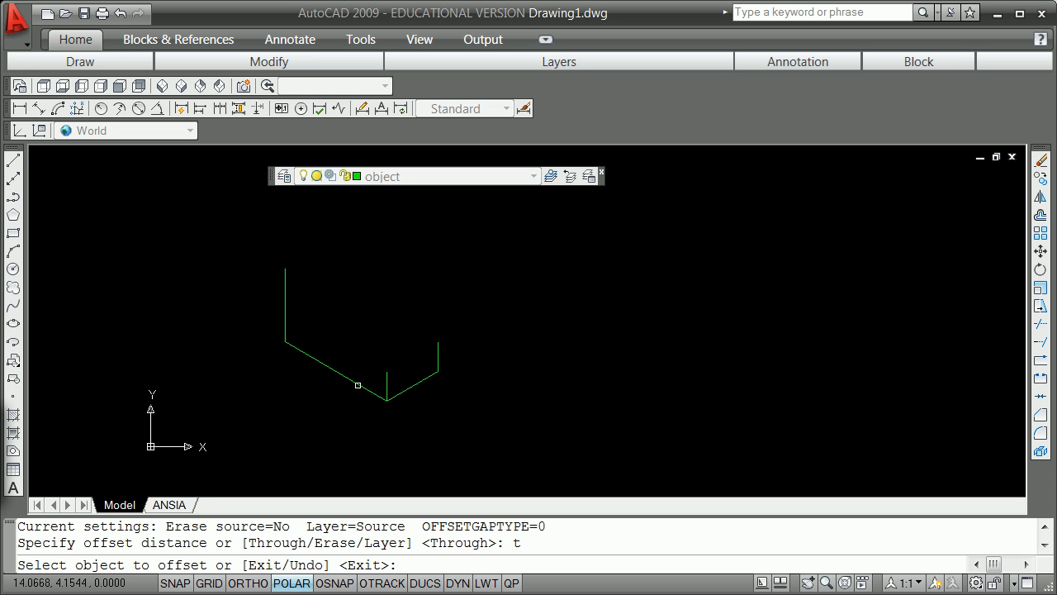
click(372, 385)
shift+right_click(377, 347)
click(429, 435)
click(386, 399)
shift+right_click(418, 356)
key(Escape)
Offset the lower 150° line through the upper endpoint of the short vertical line at the corner
text(o)
key(Return)
text(t)
key(Return)
click(351, 380)
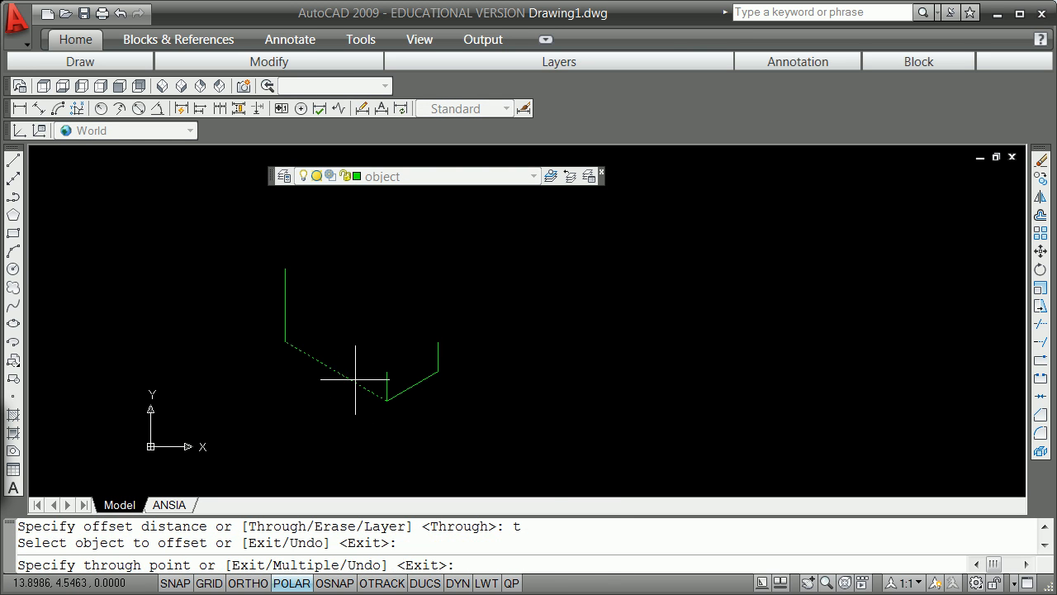
shift+right_click(360, 363)
click(413, 456)
click(382, 365)
key(Return)
Trim the end of the offset line that extends past the short vertical line at the corner
text(tr)
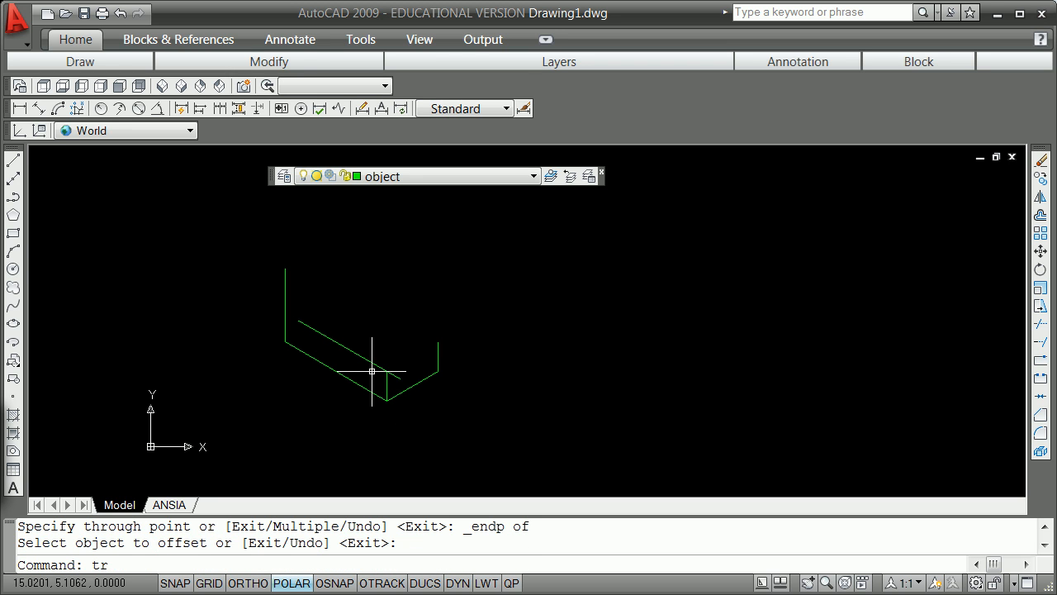
key(Return)
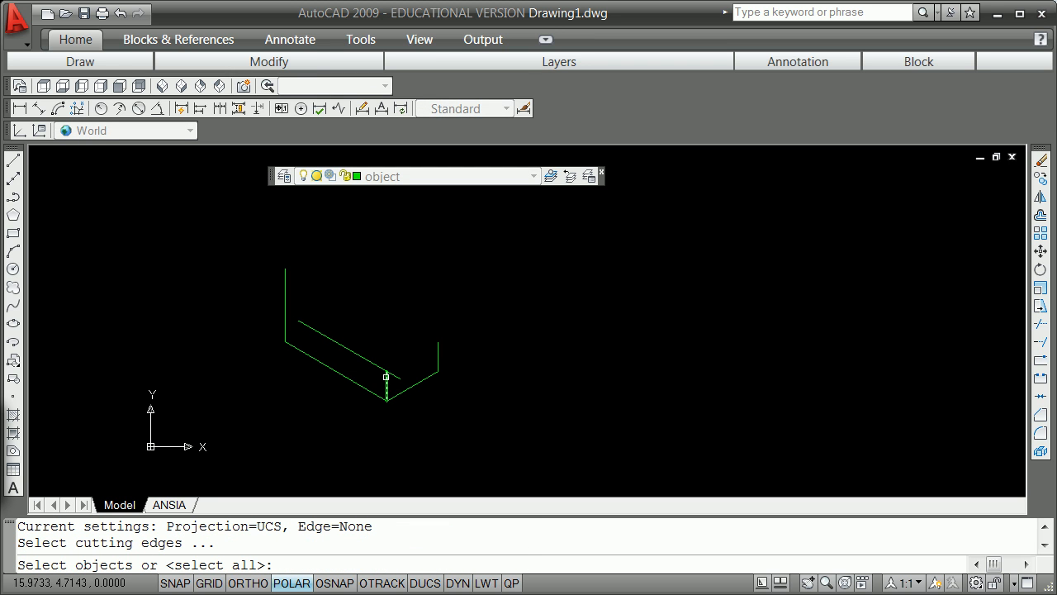
click(386, 376)
key(Return)
click(396, 376)
key(Return)
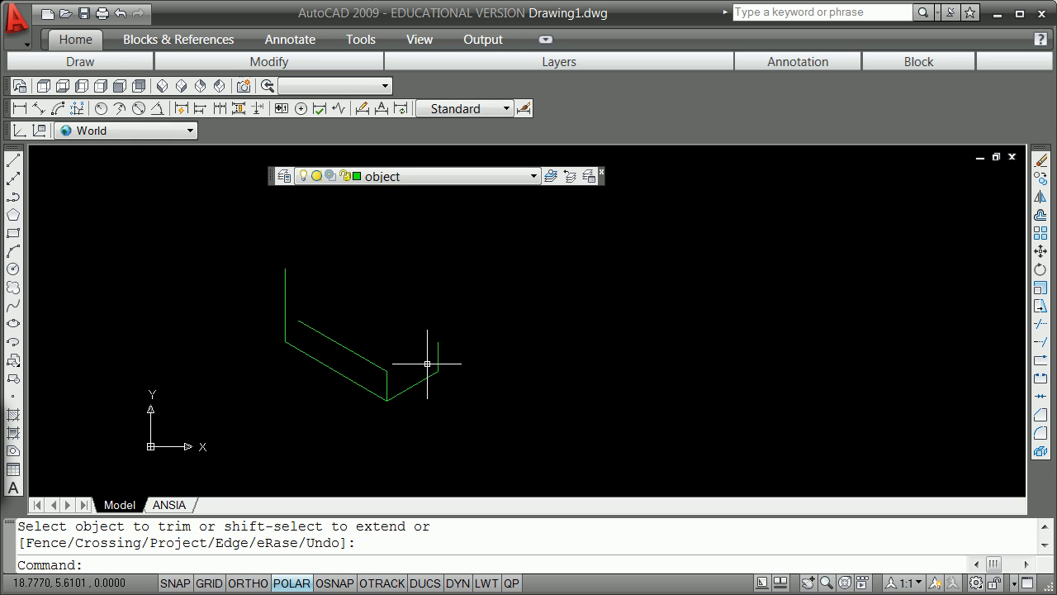
Draw a 6-unit line at 150° from the upper endpoint of the outer 2-unit vertical line
shift+right_click(455, 264)
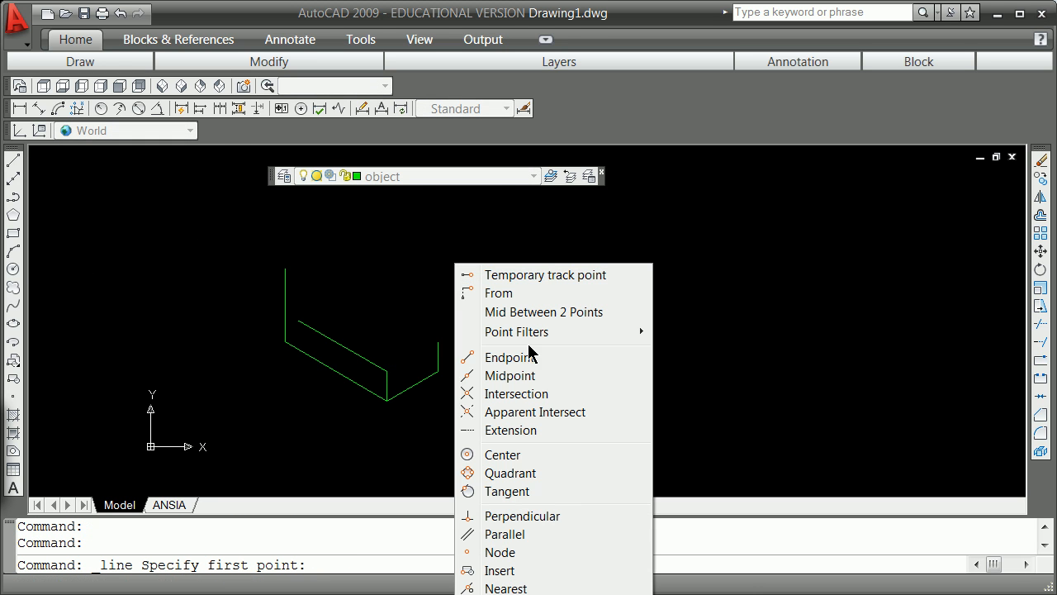
click(546, 363)
click(438, 342)
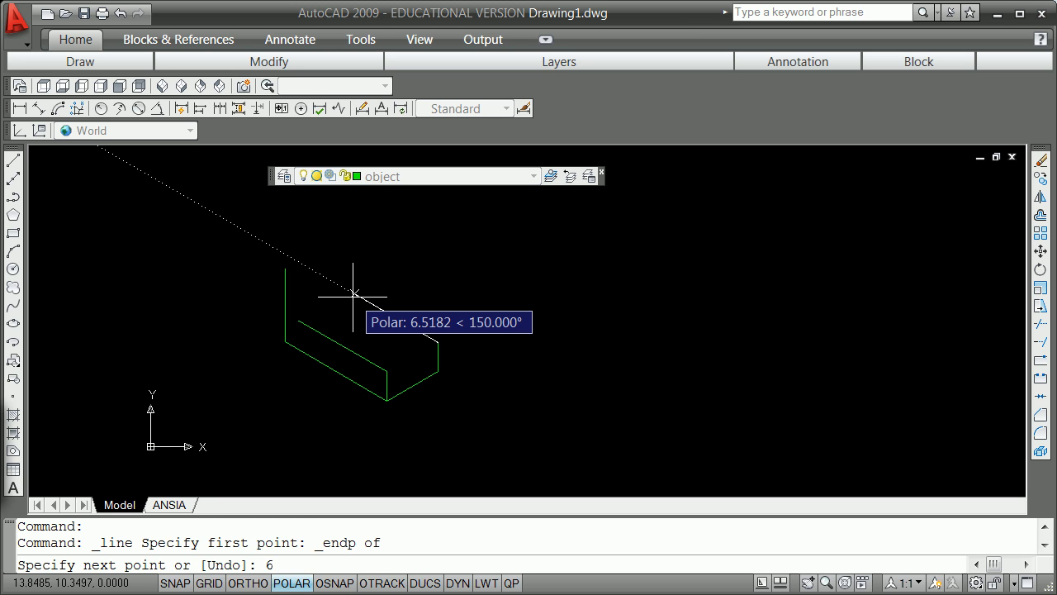
key(Return)
key(Return)
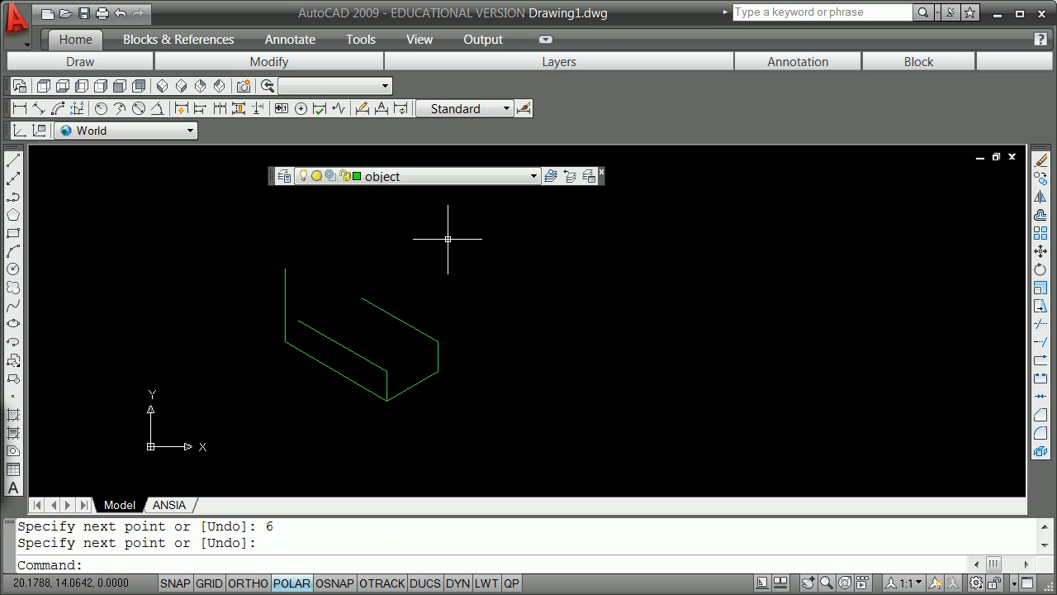
click(13, 159)
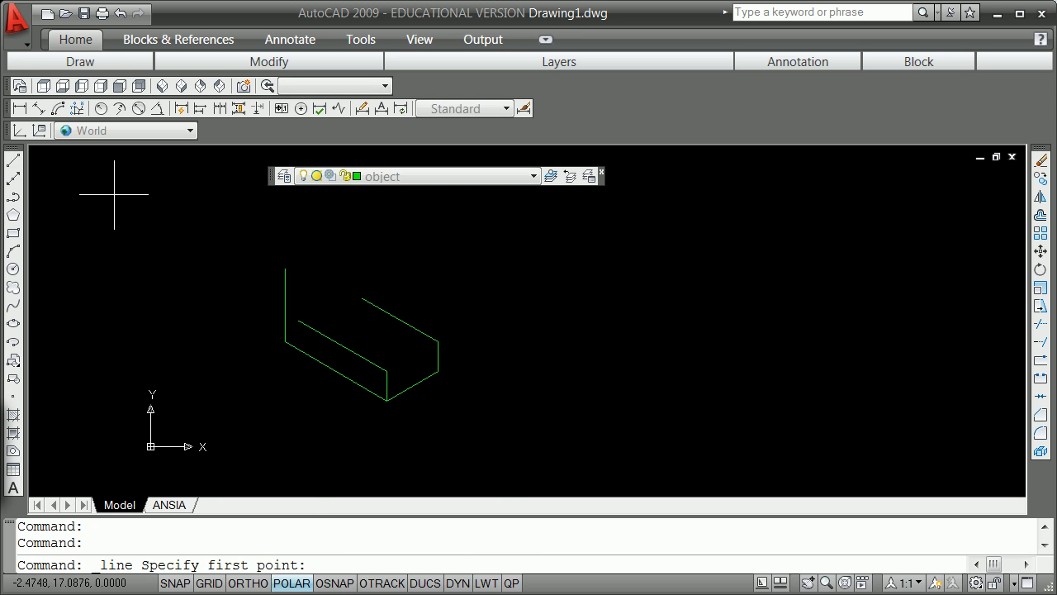
shift+right_click(113, 194)
click(154, 289)
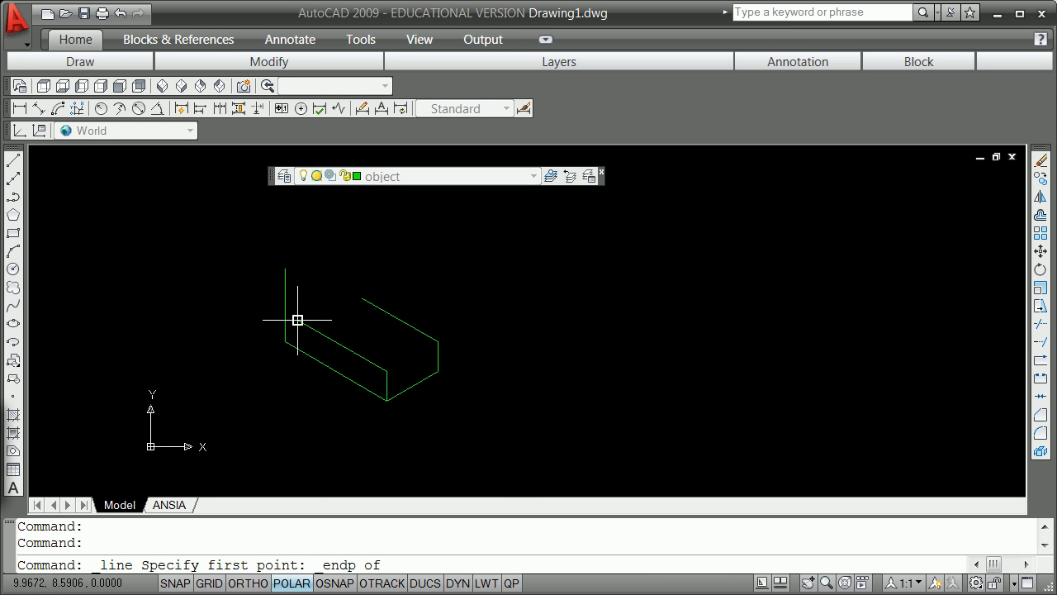
click(297, 319)
key(Escape)
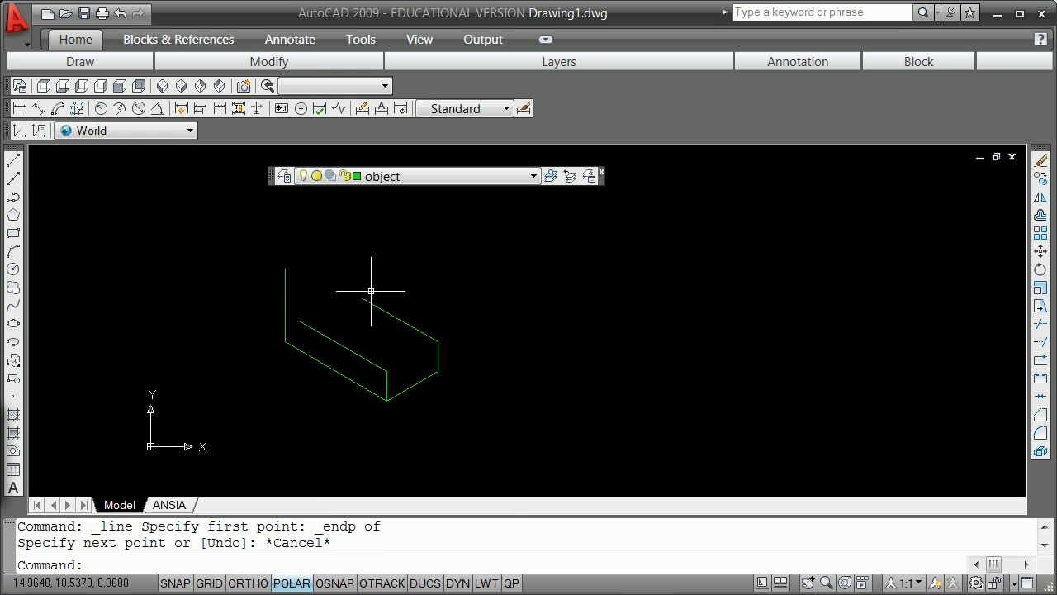
click(13, 161)
shift+right_click(387, 256)
click(454, 348)
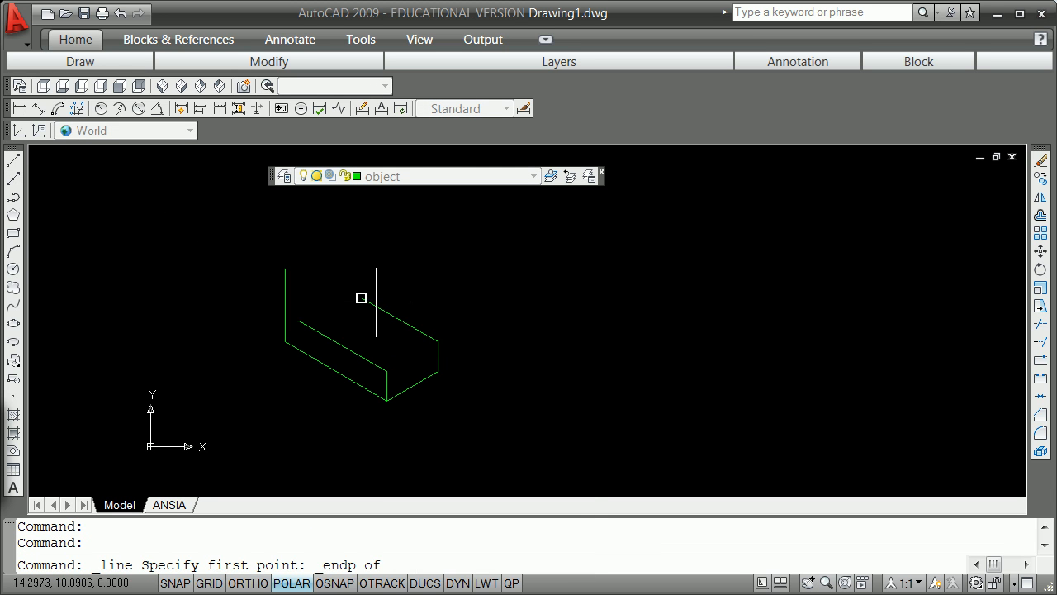
click(362, 299)
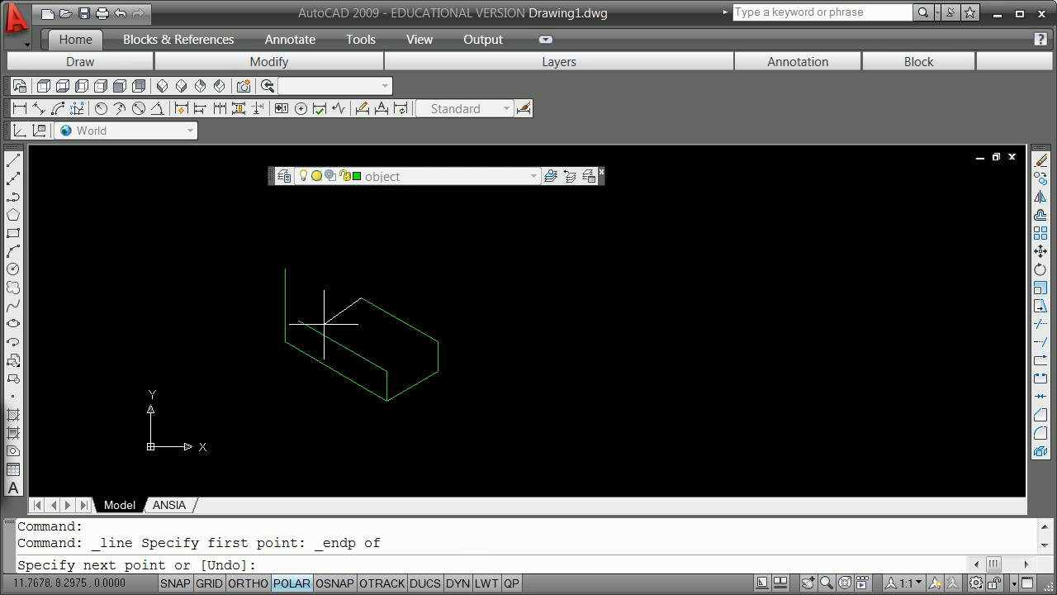
key(Escape)
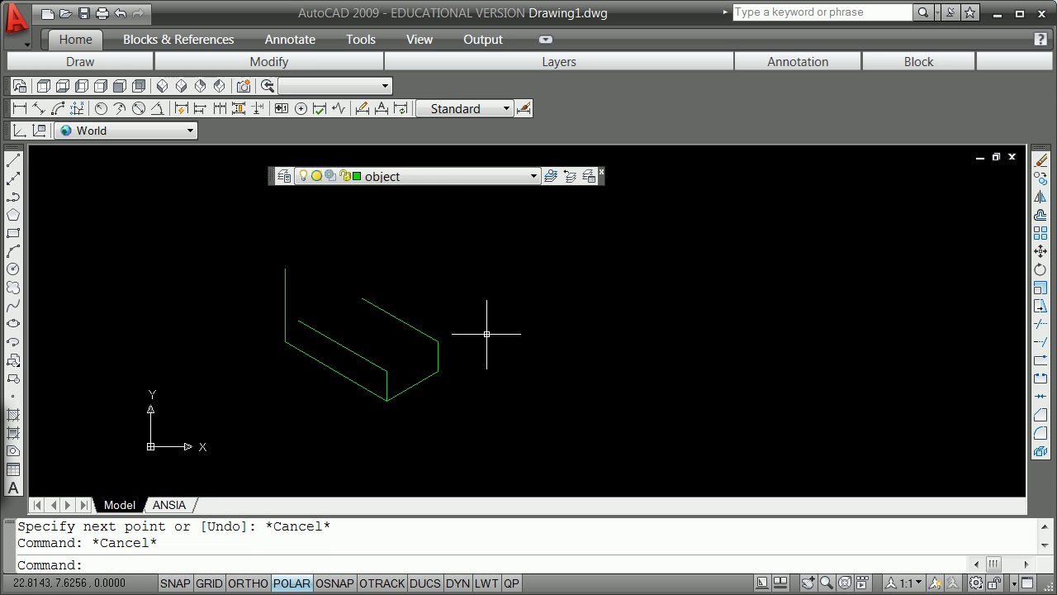
Add -30° and 210° as additional polar tracking angles in the drafting settings
shift+right_click(526, 347)
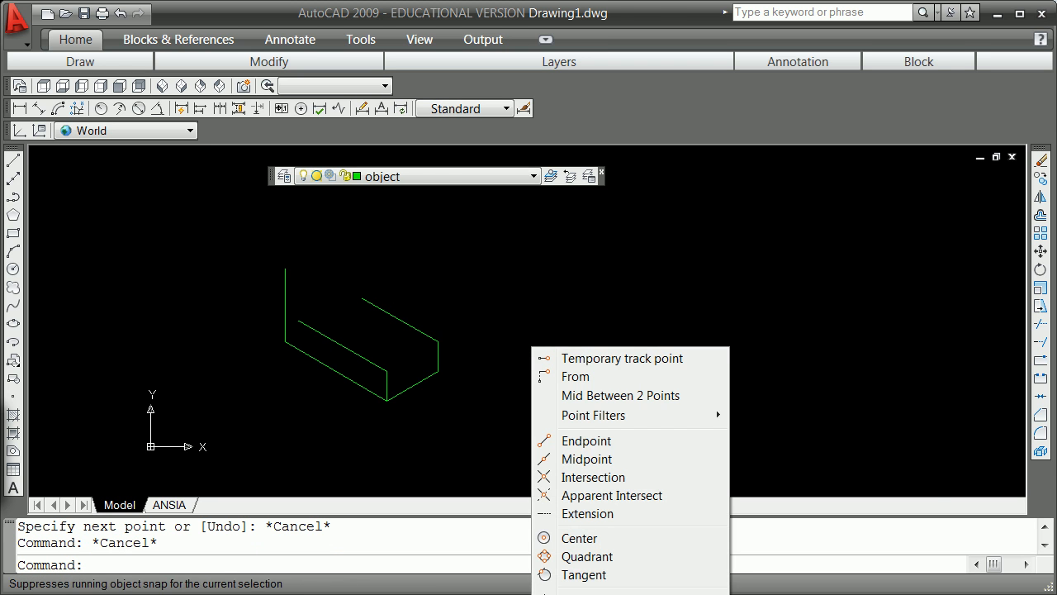
click(570, 590)
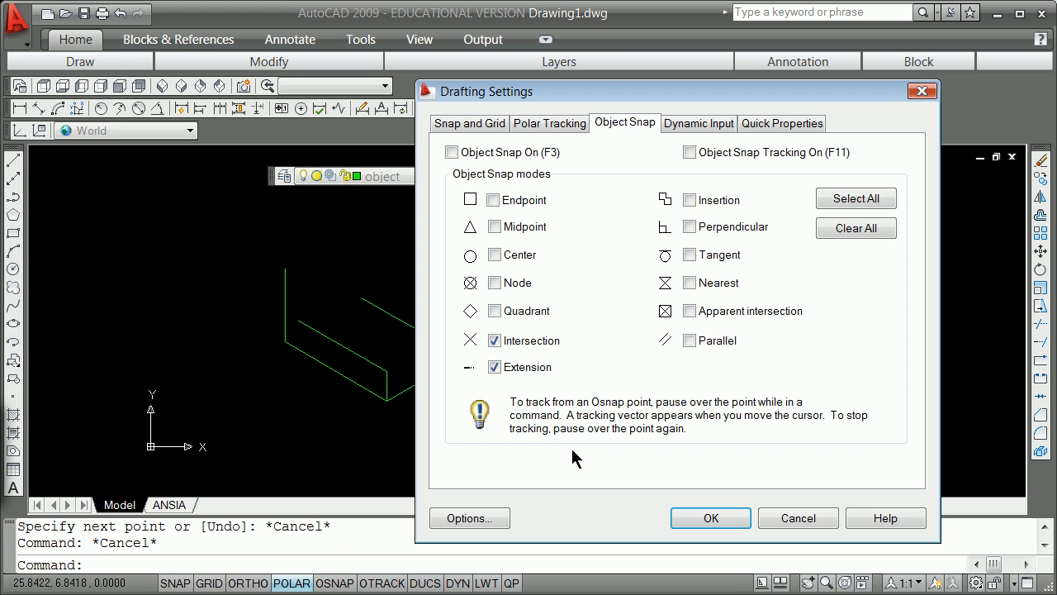
click(549, 125)
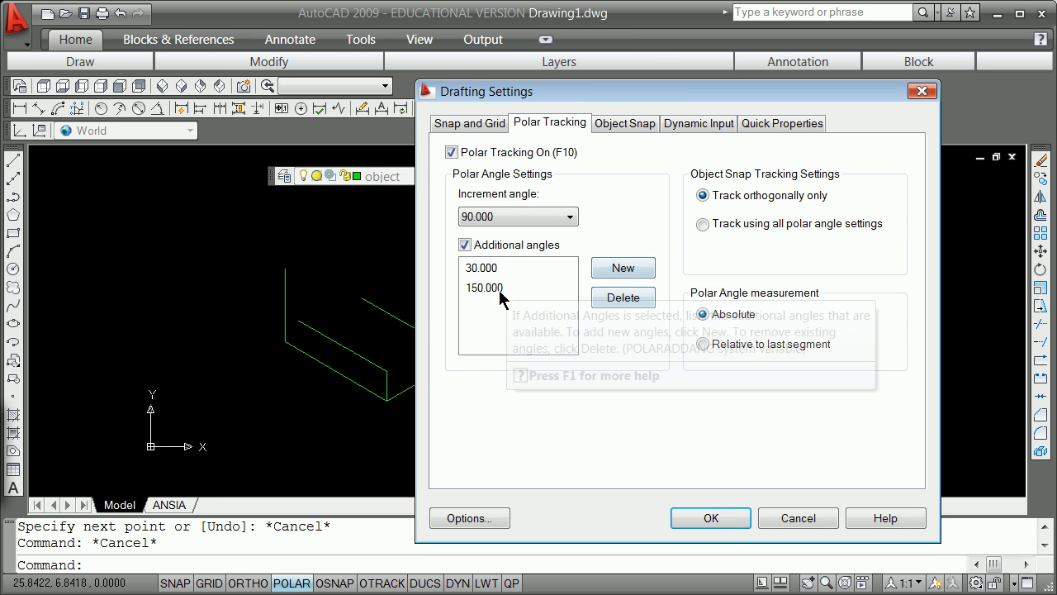
click(625, 269)
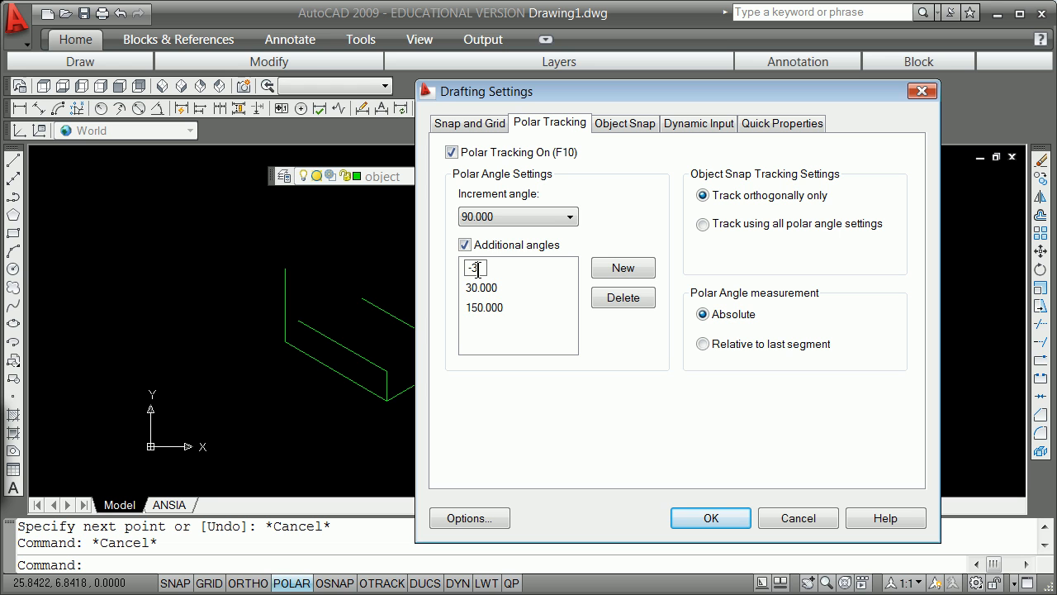
text(-30)
key(Return)
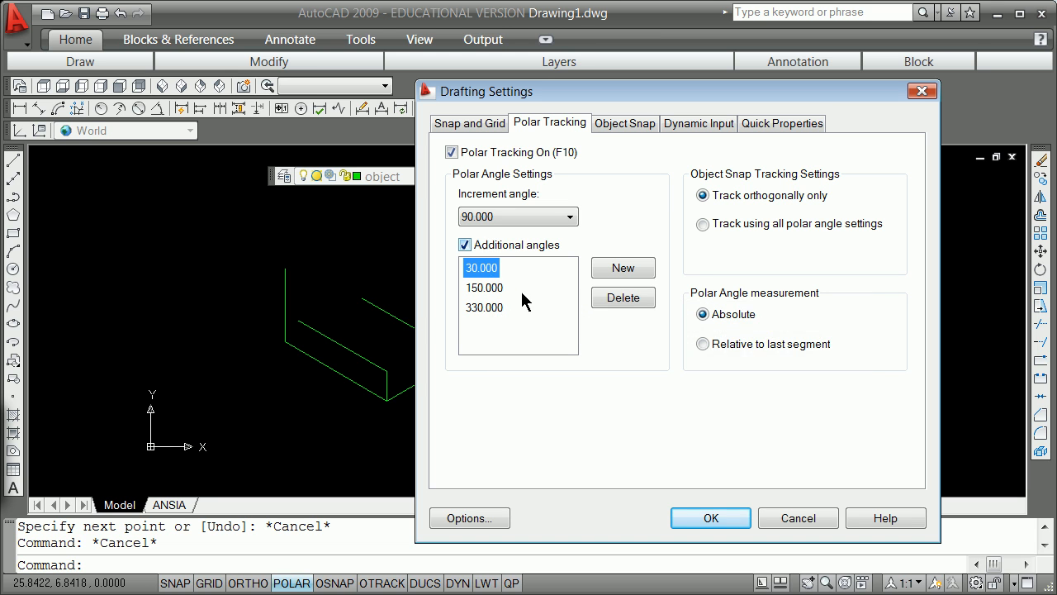
click(623, 268)
text(210)
key(Return)
click(709, 518)
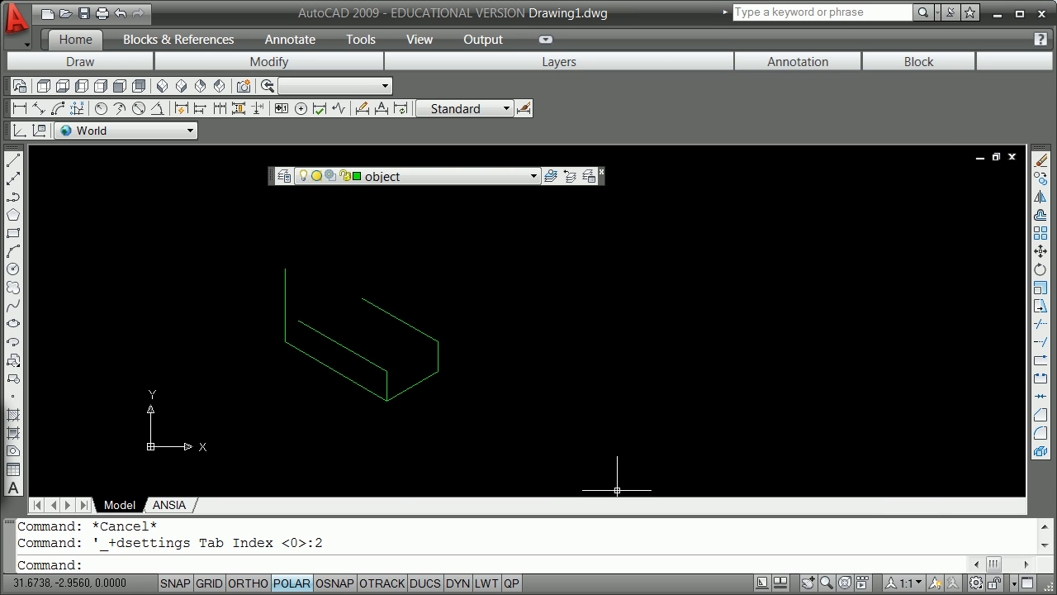
click(13, 159)
shift+right_click(323, 245)
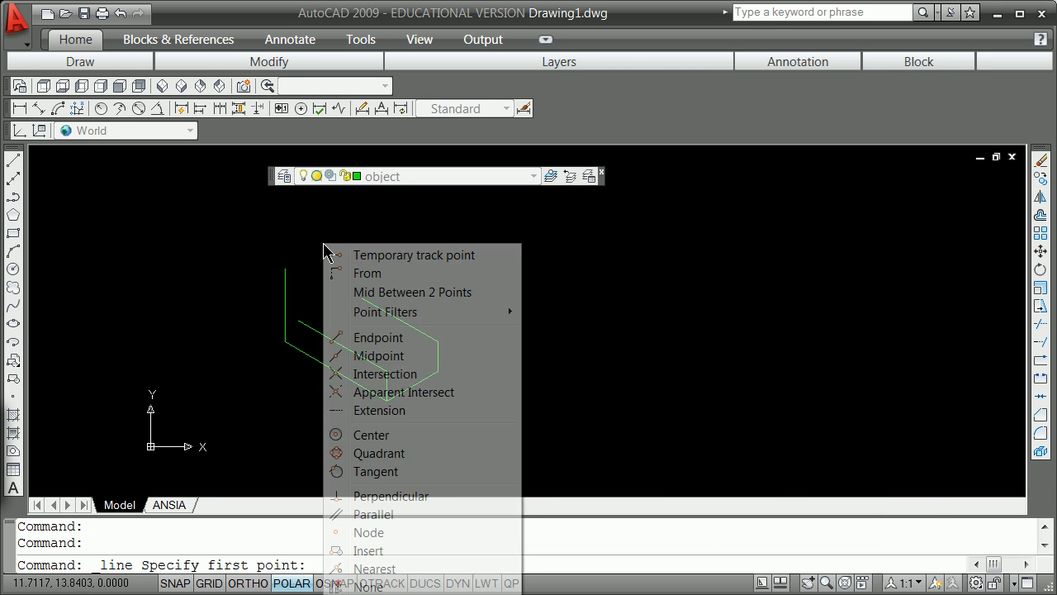
click(378, 337)
click(360, 297)
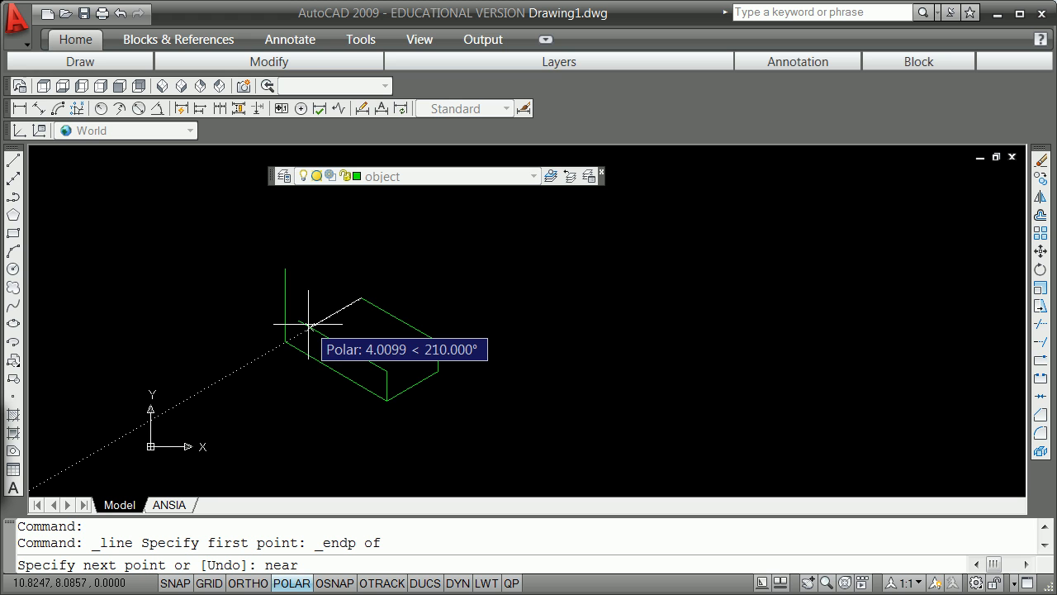
text(near)
key(Return)
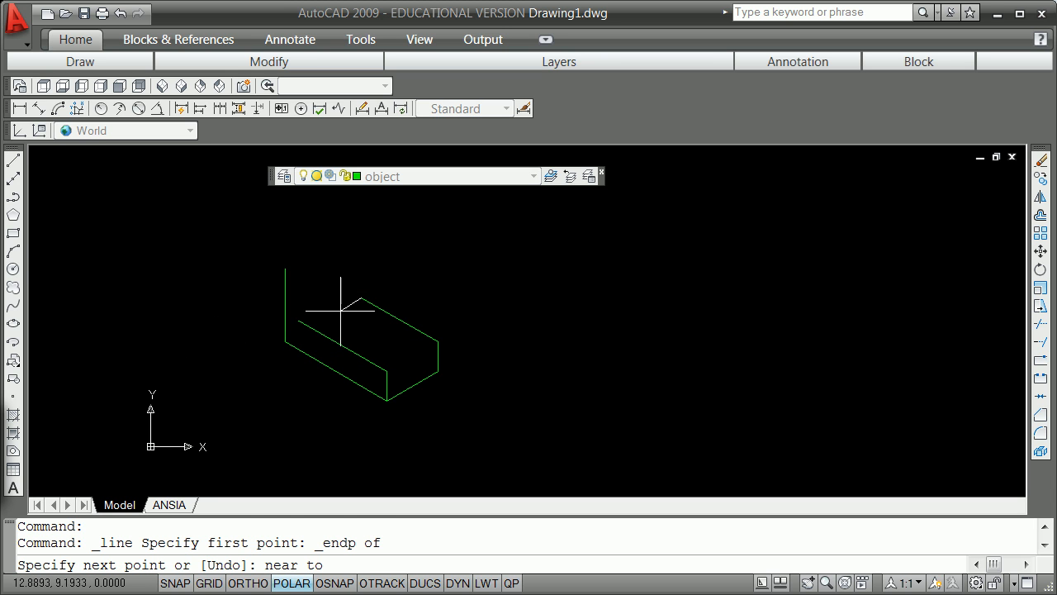
key(Escape)
Draw a line at 210° from the upper endpoint of the 6-unit line, running past the offset line
click(13, 158)
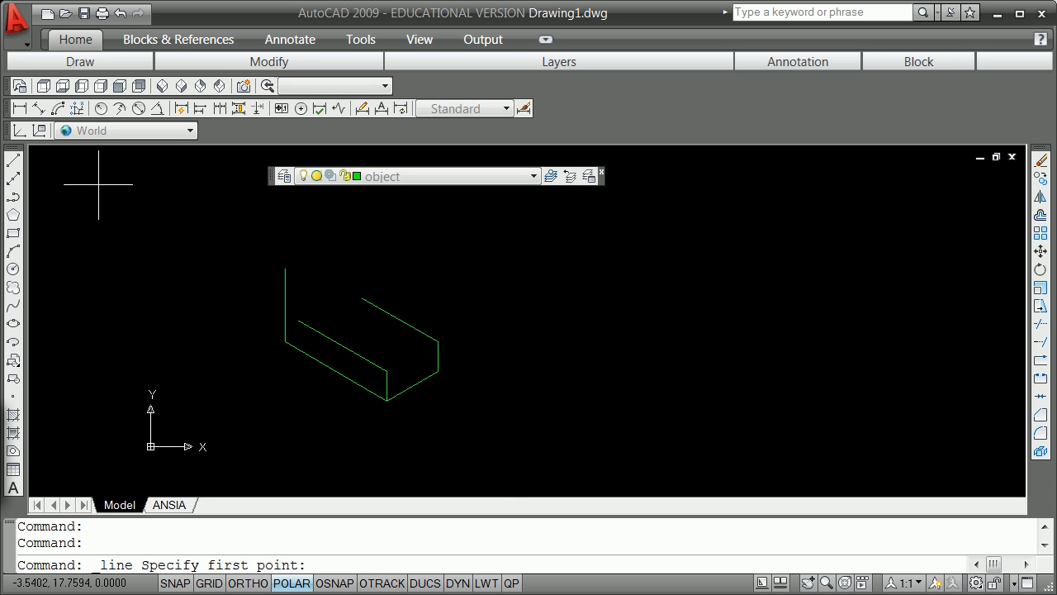
shift+right_click(97, 185)
click(157, 280)
click(360, 297)
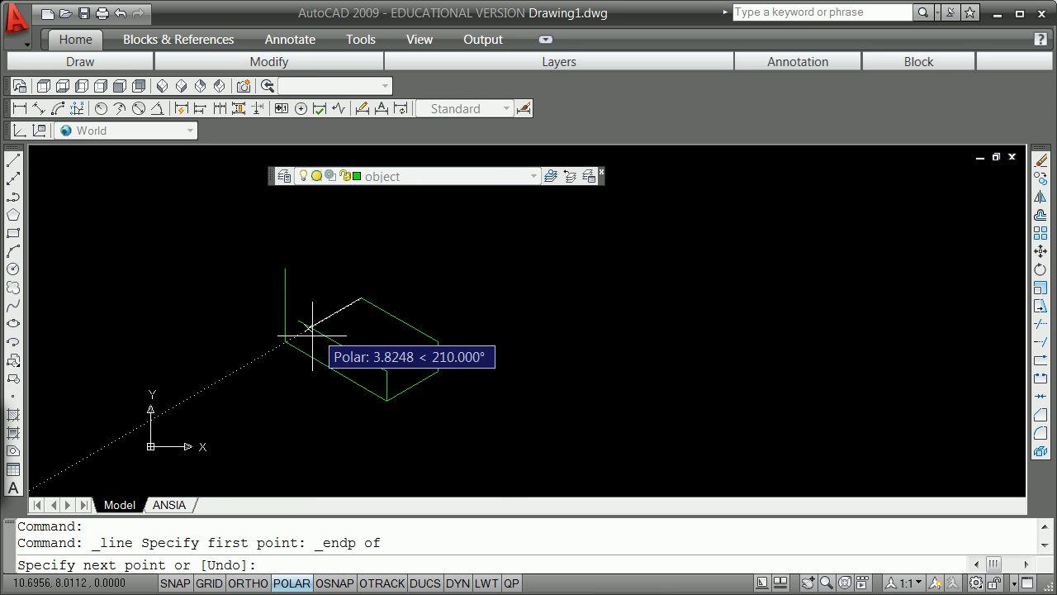
click(243, 360)
key(Return)
text(f)
key(Return)
text(r)
key(Return)
key(Escape)
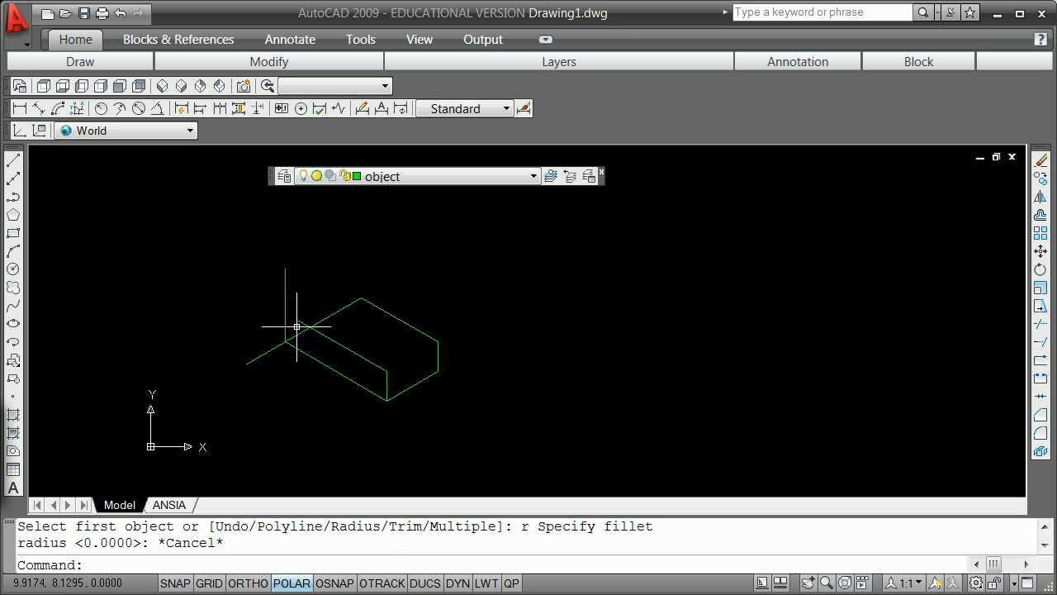
Fillet the 210° line and the offset 150° line with radius 0 to form a sharp corner
text(f)
key(Return)
text(r)
key(Return)
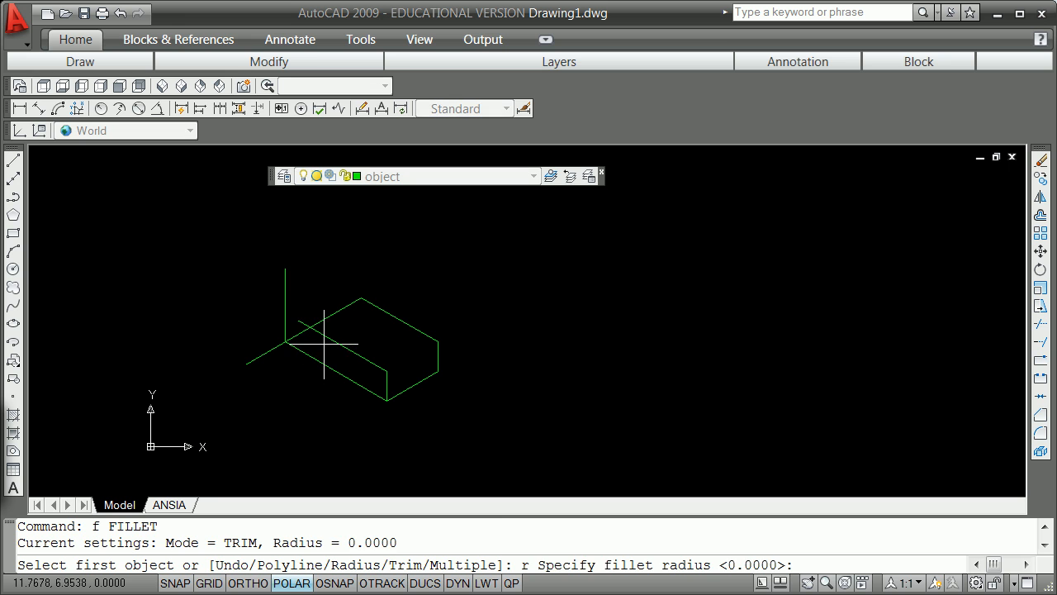
key(Return)
click(327, 322)
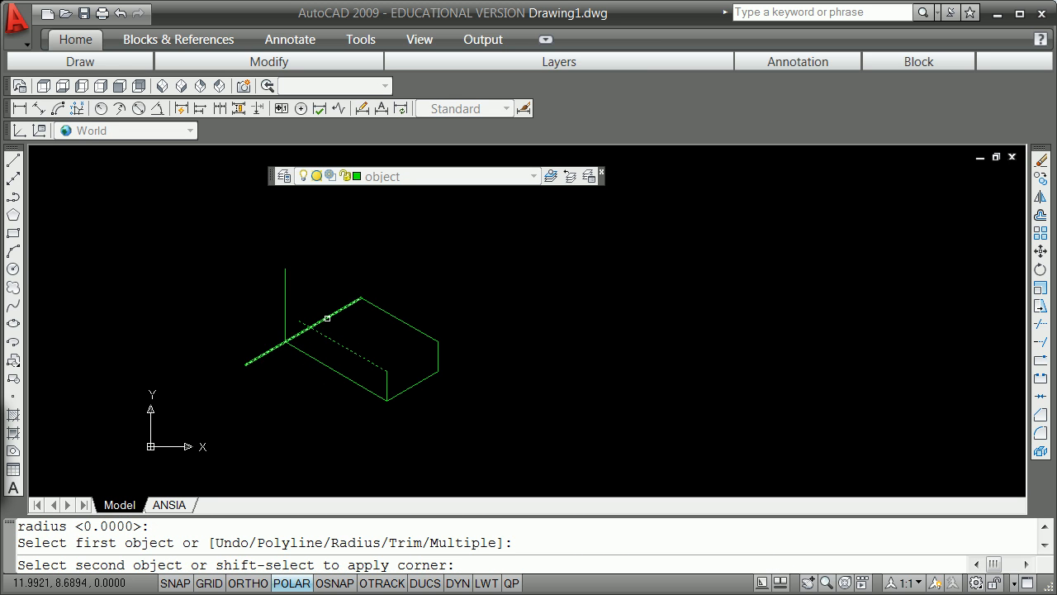
click(330, 338)
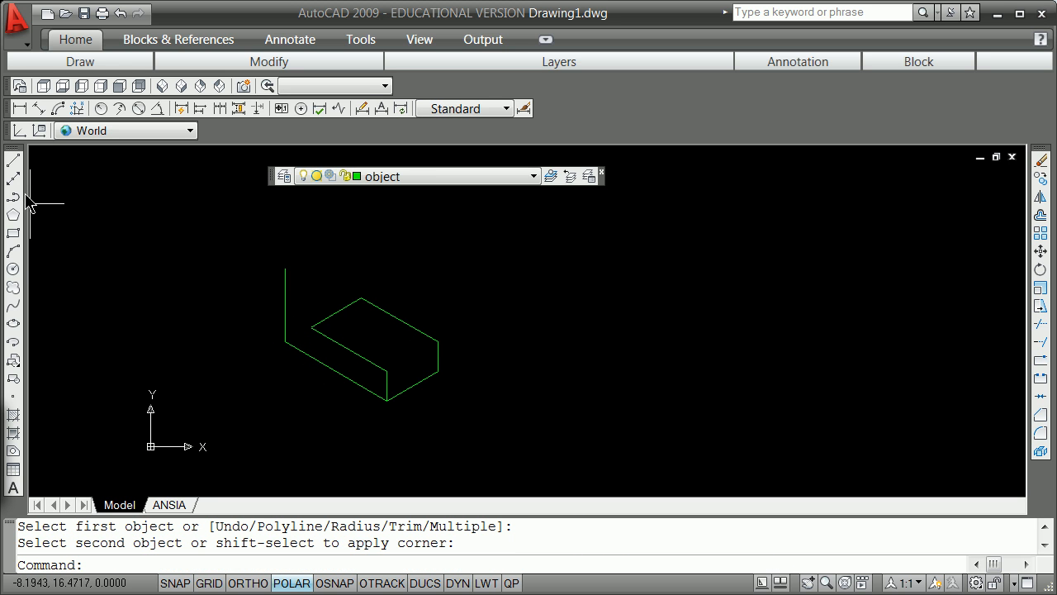
Copy the back edge of the top face from its lower grip to the top of the short vertical line at the front corner
click(319, 321)
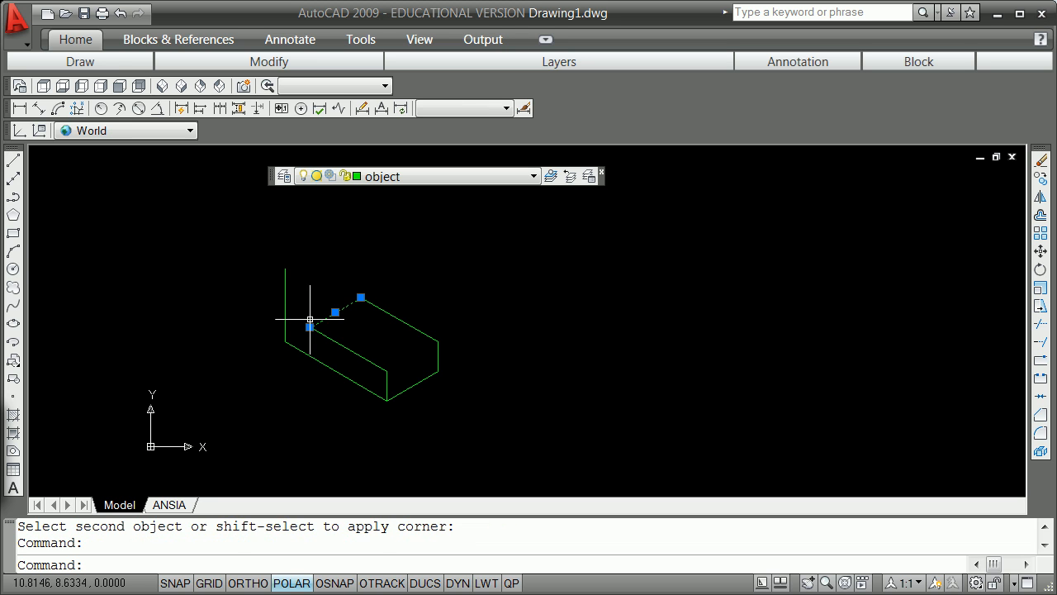
click(309, 327)
key(space)
text(c)
key(Return)
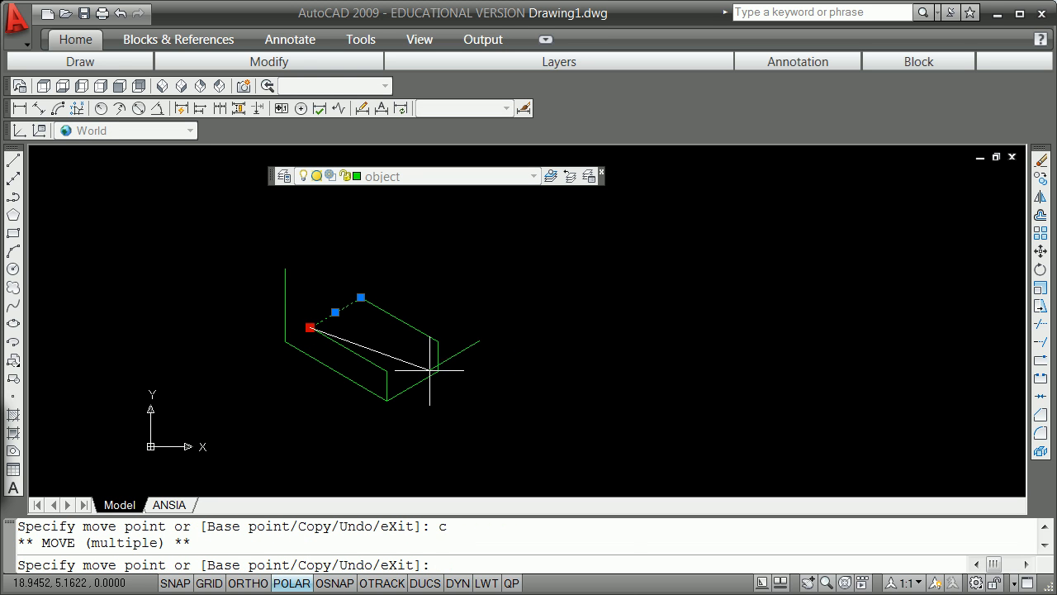
shift+right_click(432, 376)
click(502, 468)
click(384, 369)
key(Escape)
key(Escape)
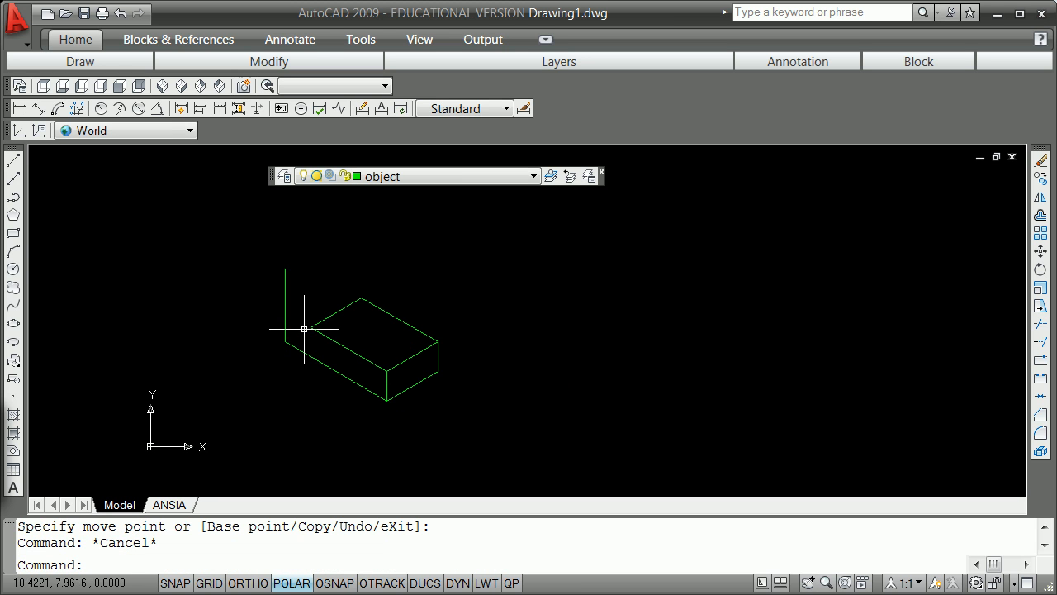
Draw a 2-unit line at 330° from the upper endpoint of the tall vertical line
click(10, 164)
shift+right_click(248, 261)
click(299, 352)
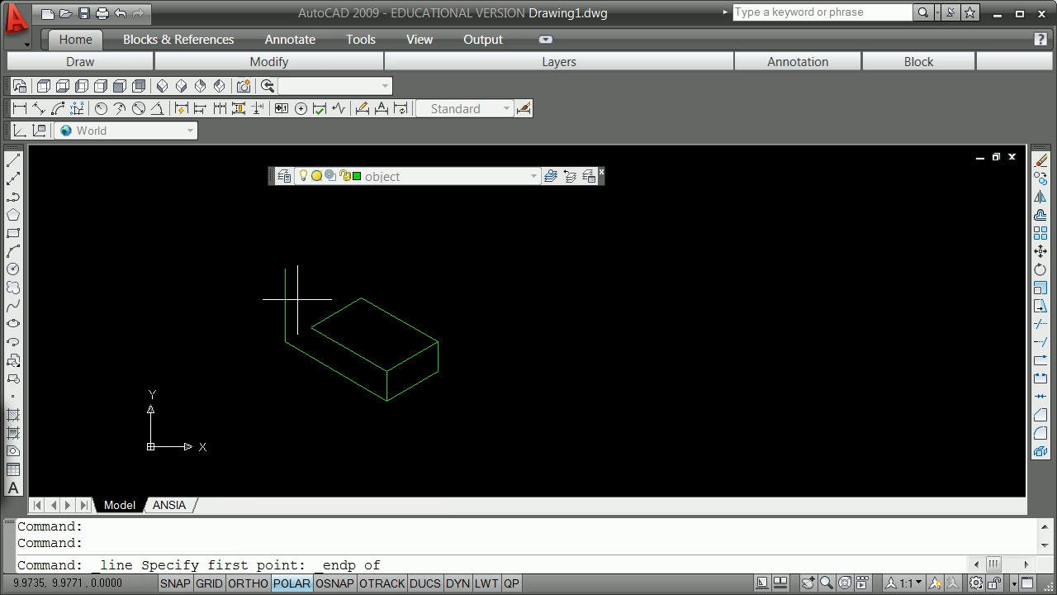
click(285, 270)
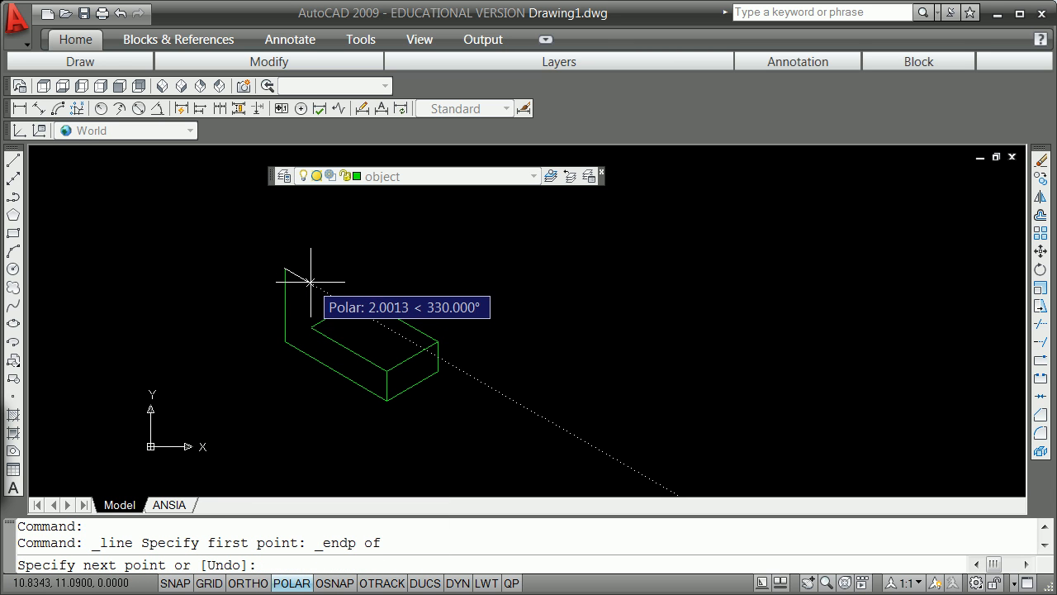
text(2)
key(Return)
key(Return)
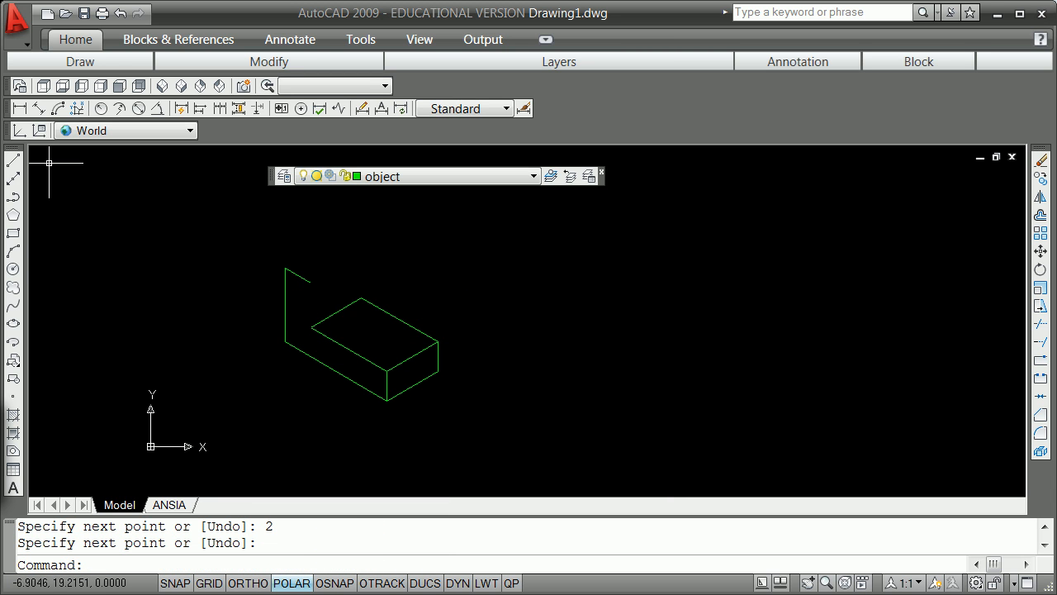
Draw a vertical line from the free end of the 2-unit 330° line down to the left corner of the top face
click(14, 161)
shift+right_click(146, 192)
click(211, 285)
click(310, 283)
shift+right_click(309, 320)
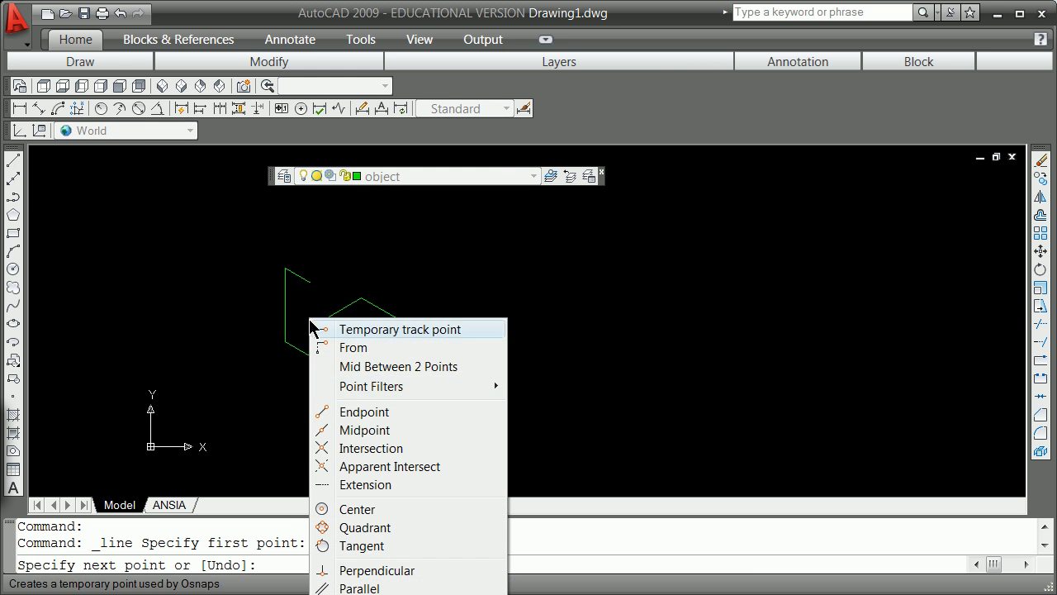
click(357, 411)
click(311, 327)
key(Return)
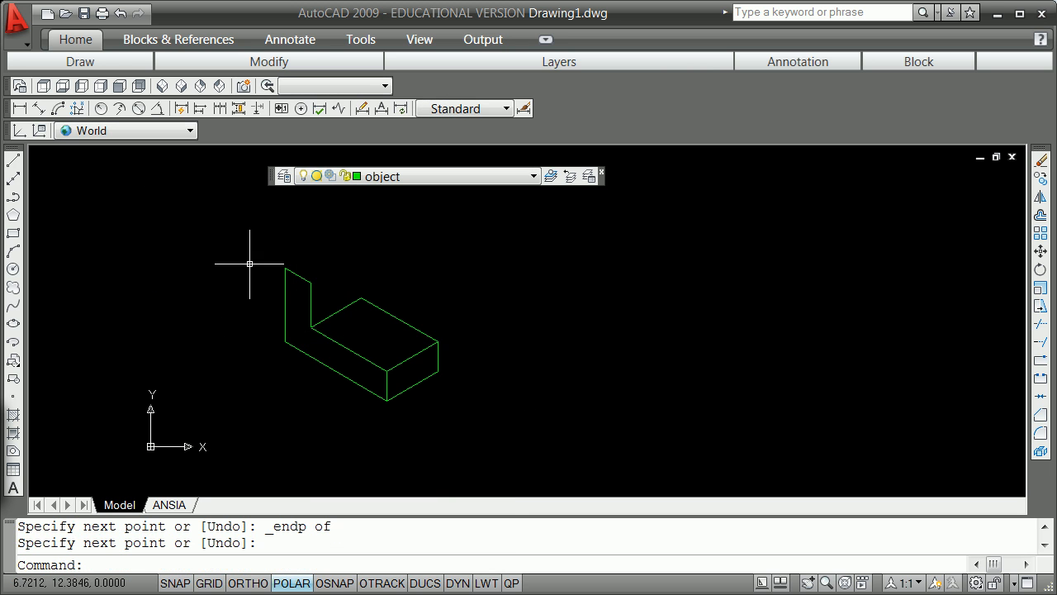
Copy the front 30° edge of the lower top face from its lower grip to both endpoints of the 2-unit 330° line
click(394, 365)
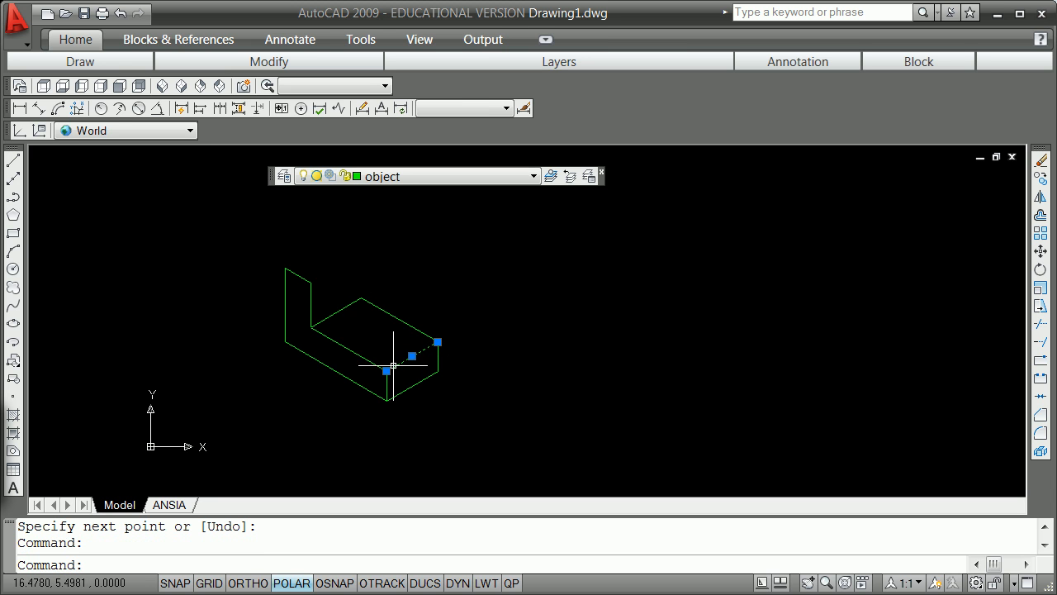
click(387, 371)
key(space)
text(c)
key(Return)
shift+right_click(307, 277)
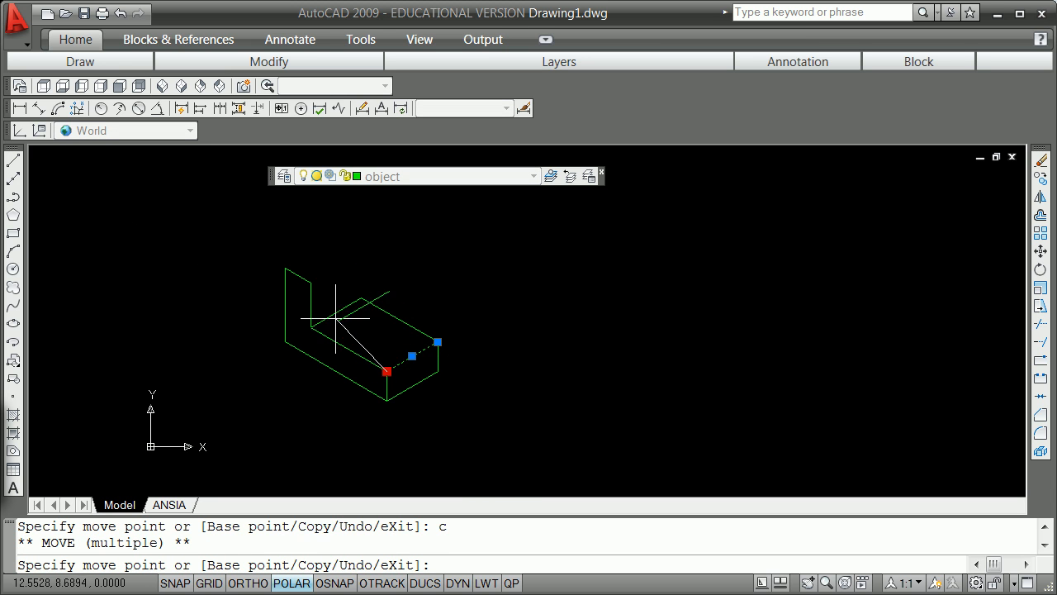
click(355, 362)
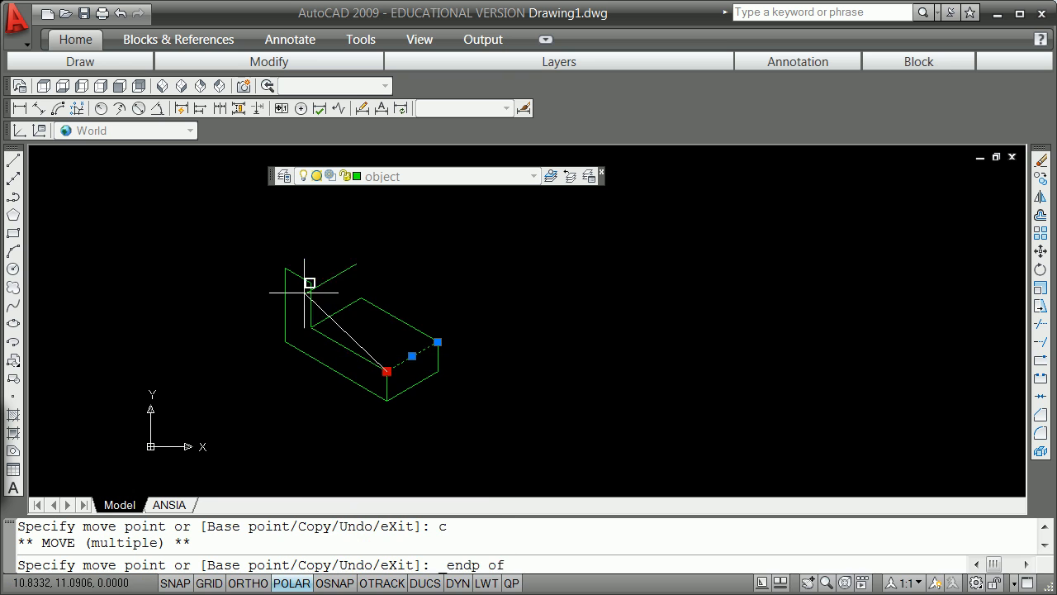
shift+right_click(324, 279)
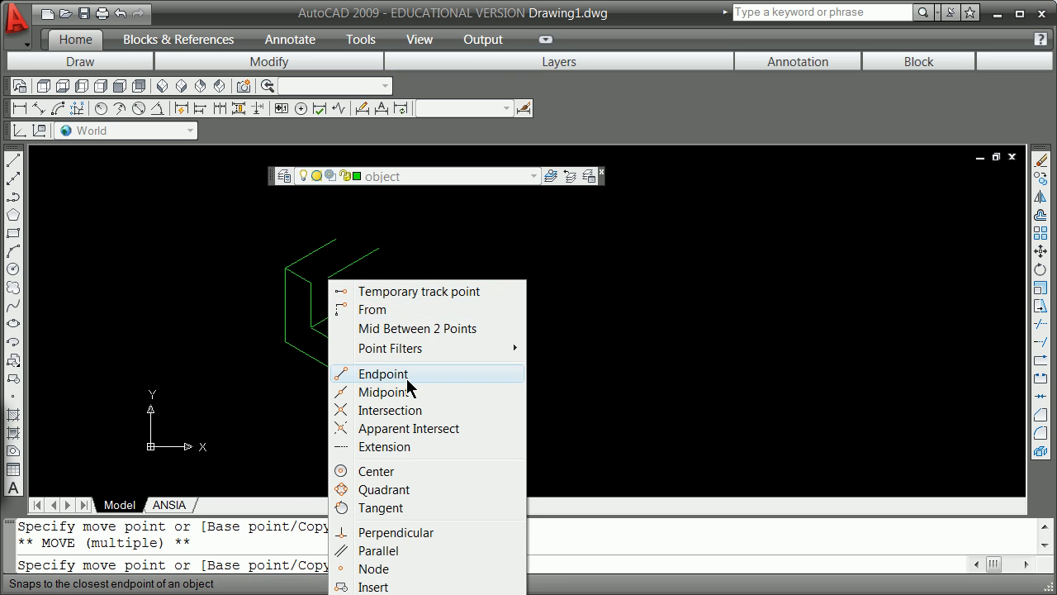
click(417, 371)
click(298, 278)
key(Return)
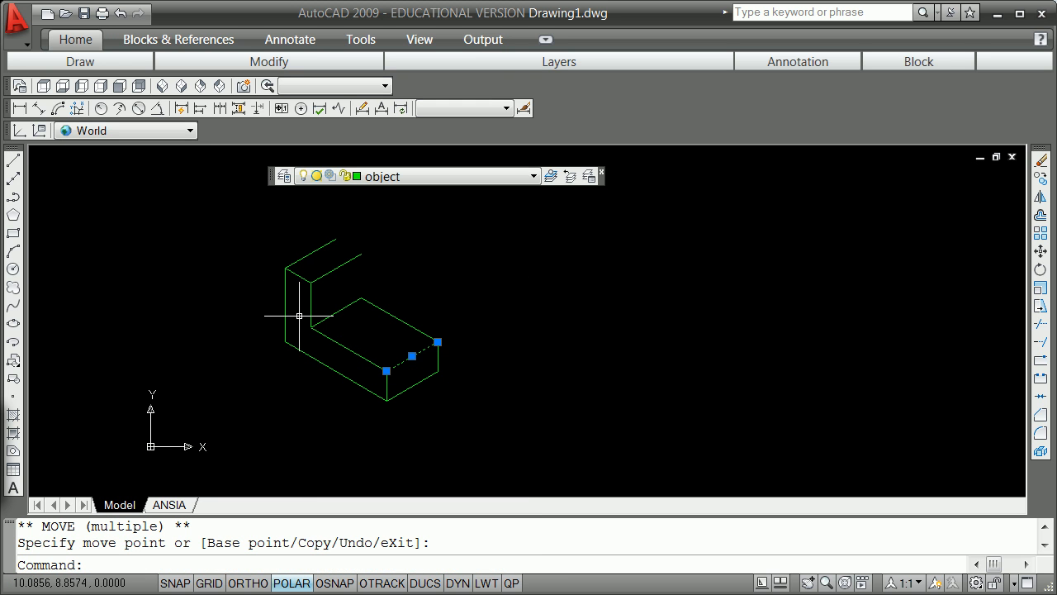
key(Return)
key(Return)
key(Escape)
Draw a vertical line from the free end of the lower copied 30° edge down to the back corner of the lower top face
click(18, 175)
shift+right_click(151, 215)
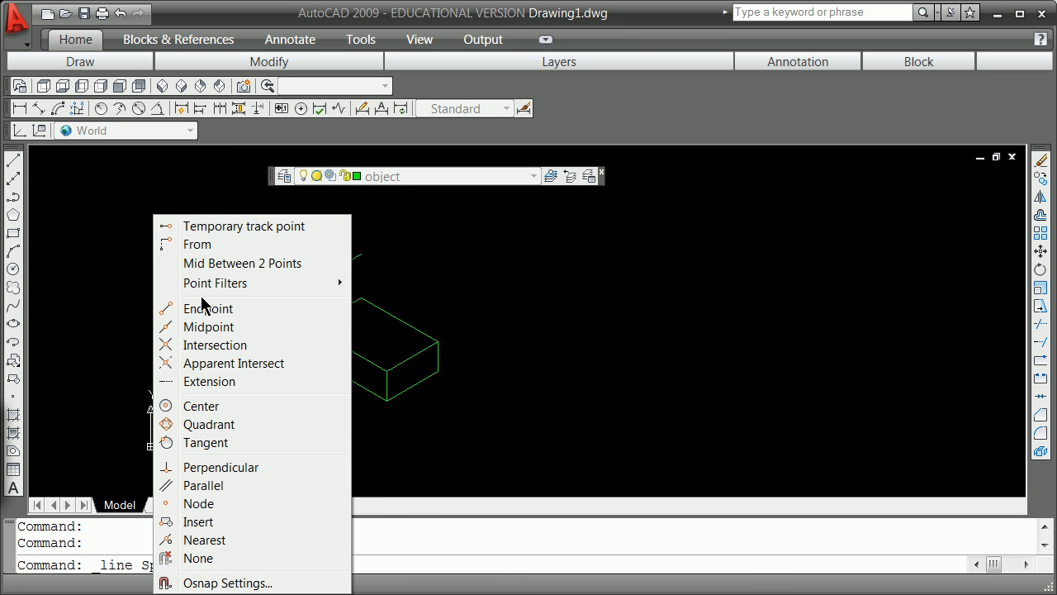
click(166, 307)
click(353, 264)
shift+right_click(357, 285)
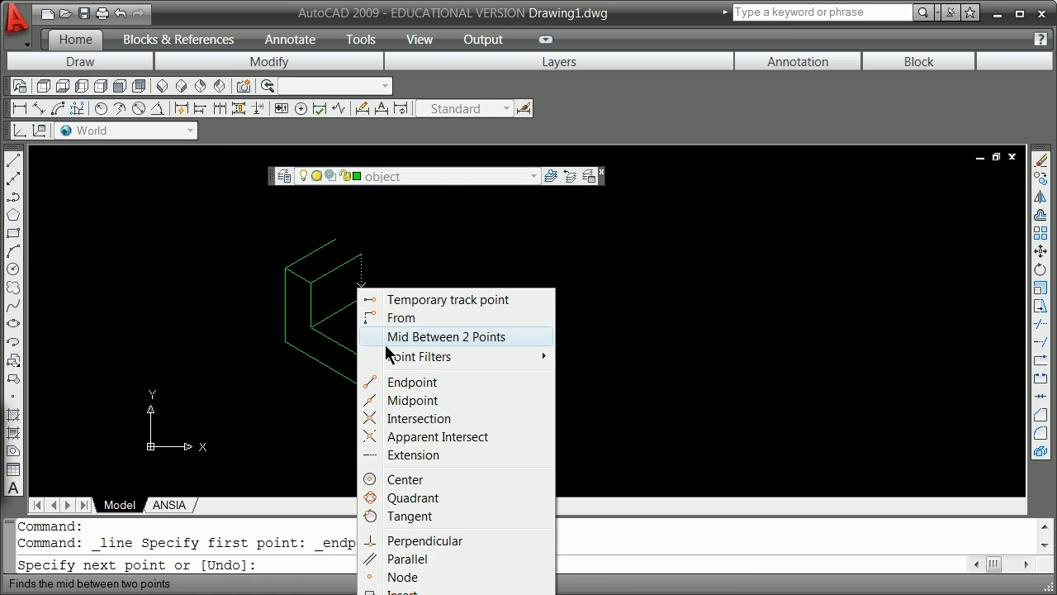
click(413, 382)
click(361, 298)
key(Return)
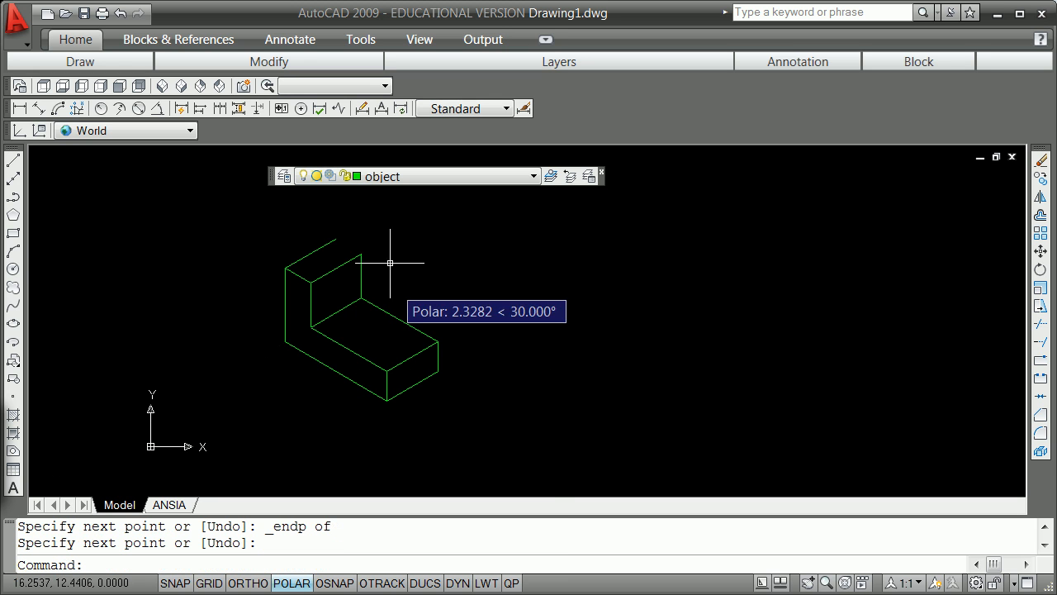
Close the upper step's top face with a line joining the free ends of the two copied 30° edges
click(11, 163)
shift+right_click(165, 209)
click(223, 302)
click(336, 239)
shift+right_click(363, 254)
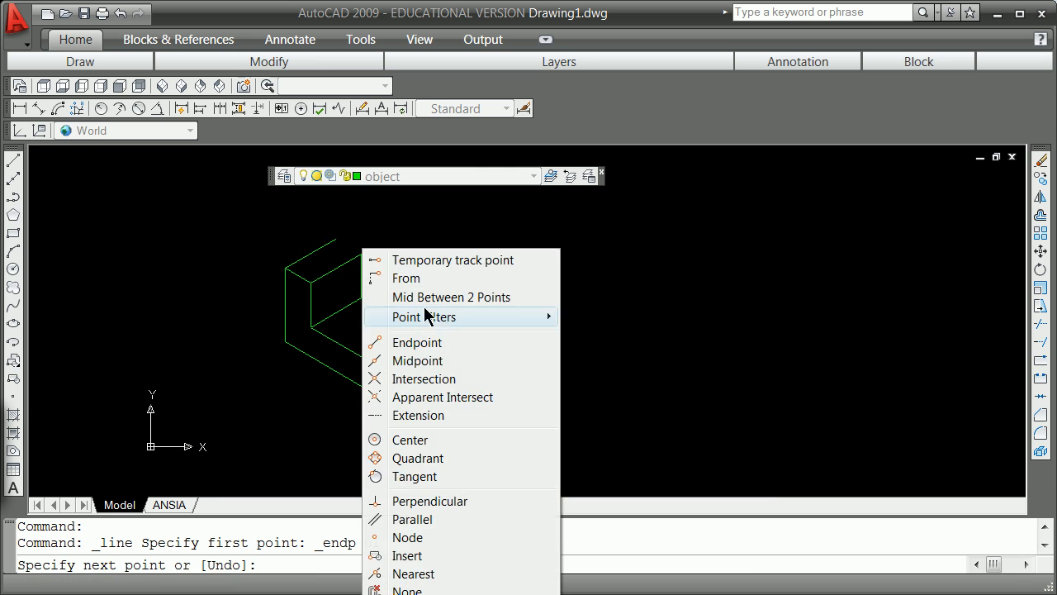
click(409, 343)
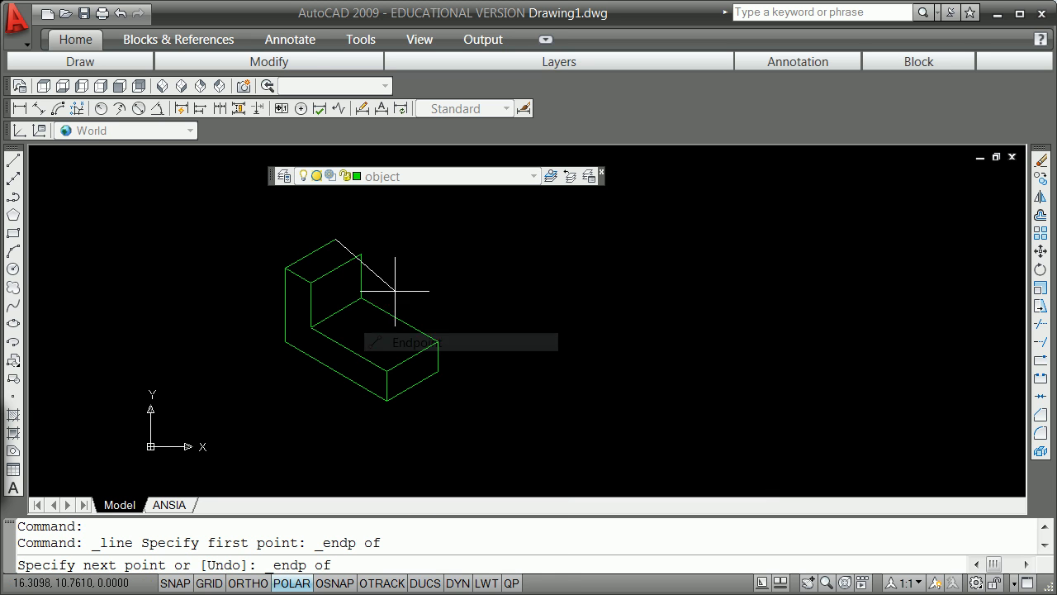
click(361, 253)
key(Return)
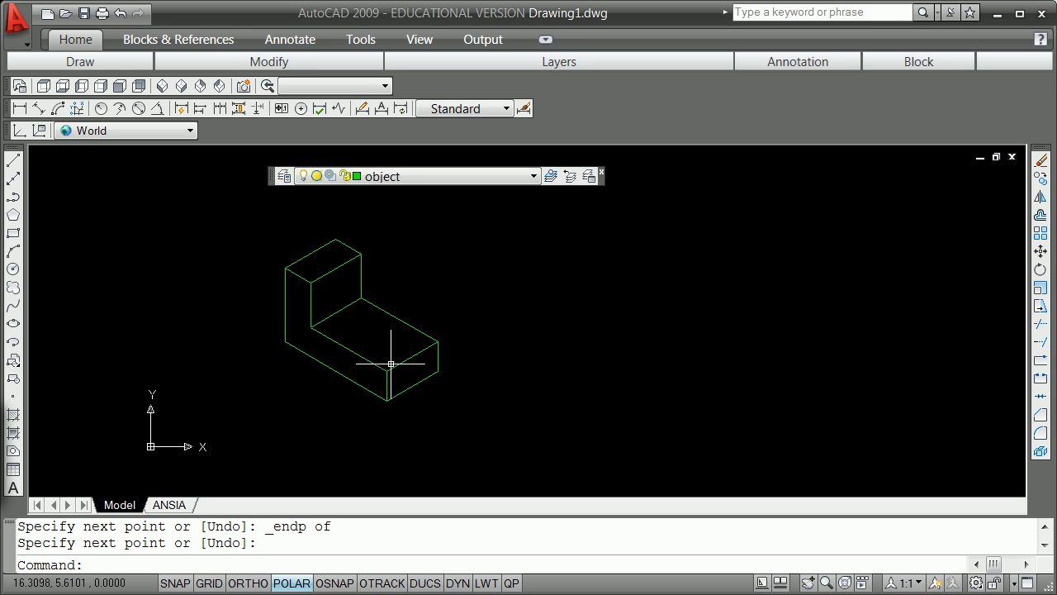
Draw a line between the midpoints of the two long edges of the lower top face
text(line)
key(Return)
text(mid)
key(Return)
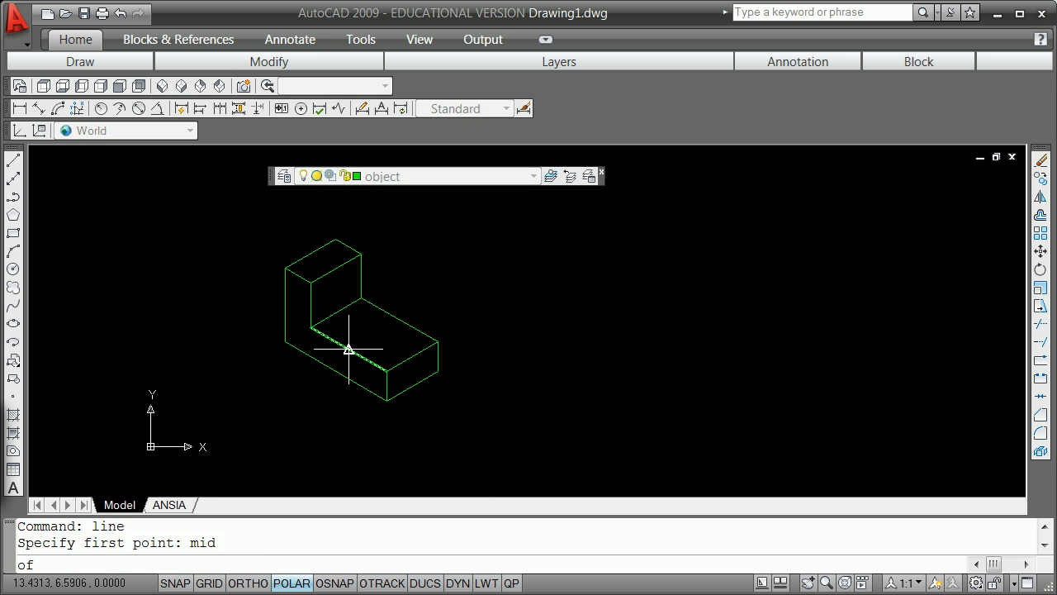
click(348, 349)
text(m)
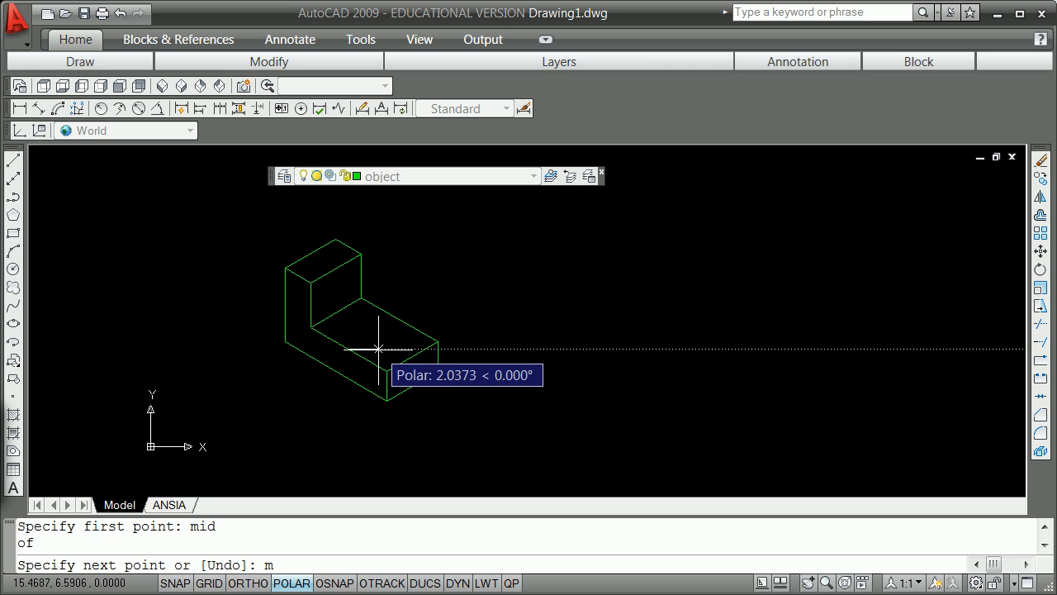
text(id)
key(Return)
click(400, 318)
key(Return)
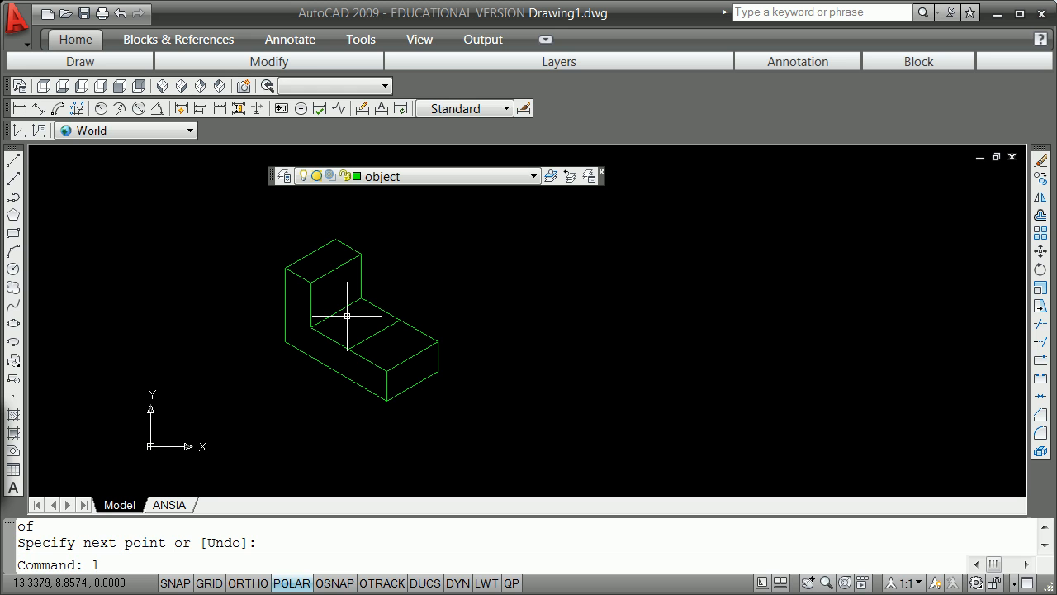
Draw a line between the midpoints of the two short edges of the lower top face
text(line)
key(Return)
text(mid)
key(Return)
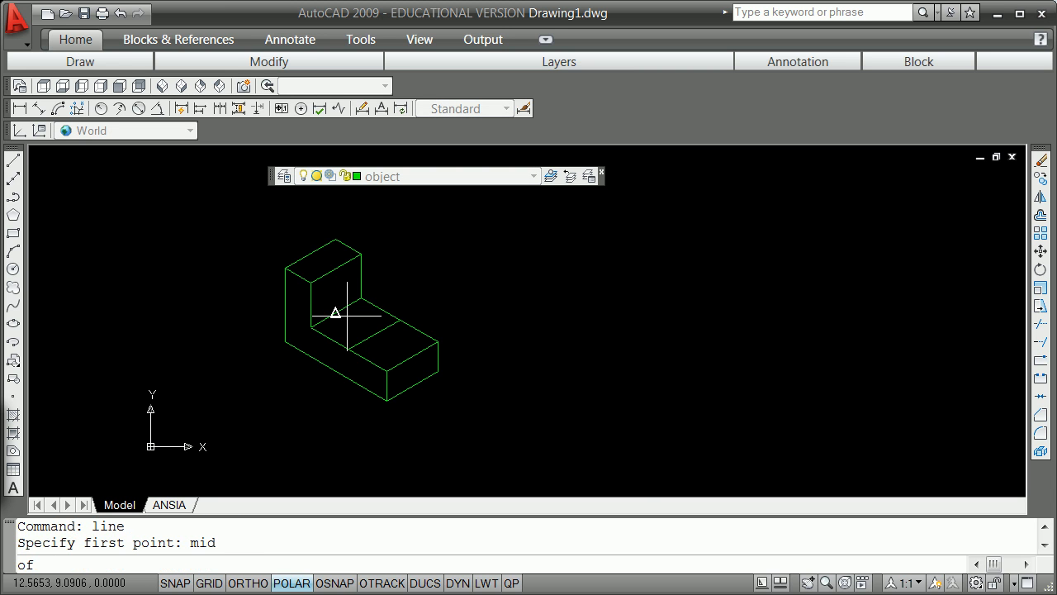
click(337, 312)
text(mi)
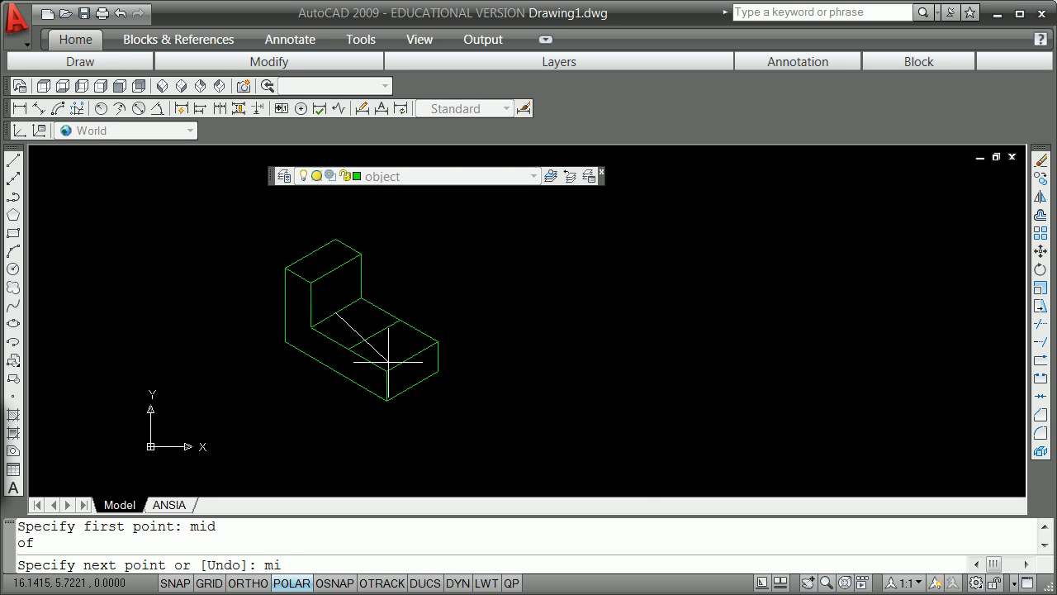
text(d)
key(Return)
click(410, 355)
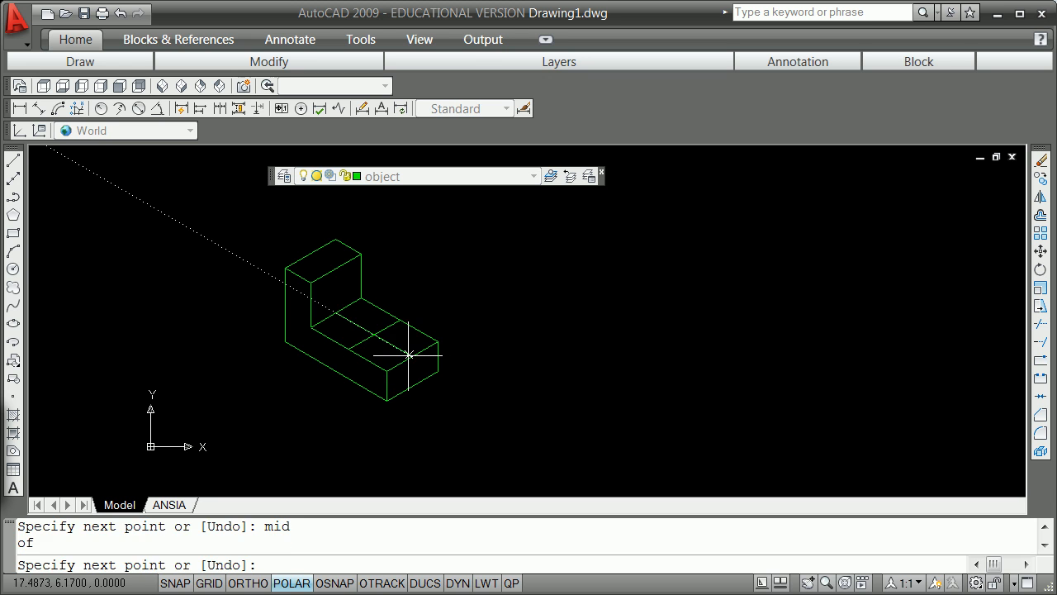
key(Return)
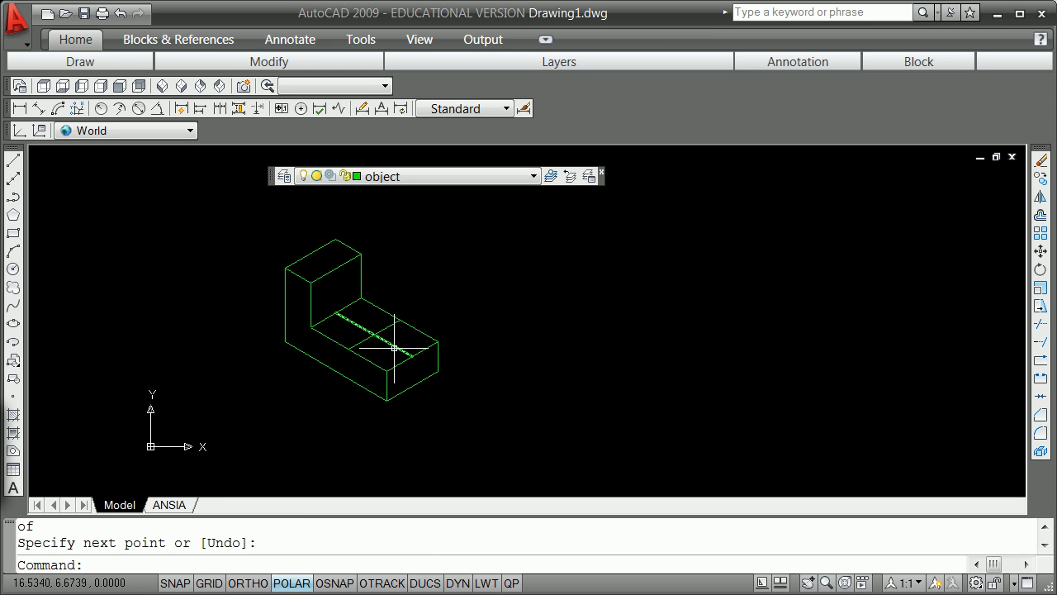
Trim the front half of the 330° centerline on the lower top face, using the 30° centerline as cutting edge
scroll(372, 335, up, 5)
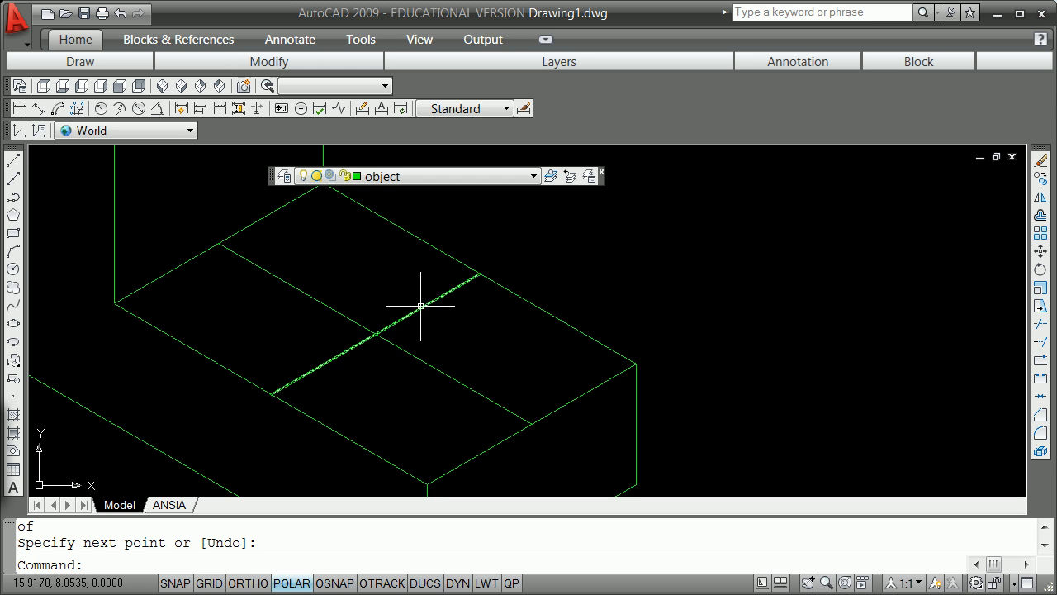
scroll(424, 385, down, 3)
scroll(448, 455, down, 4)
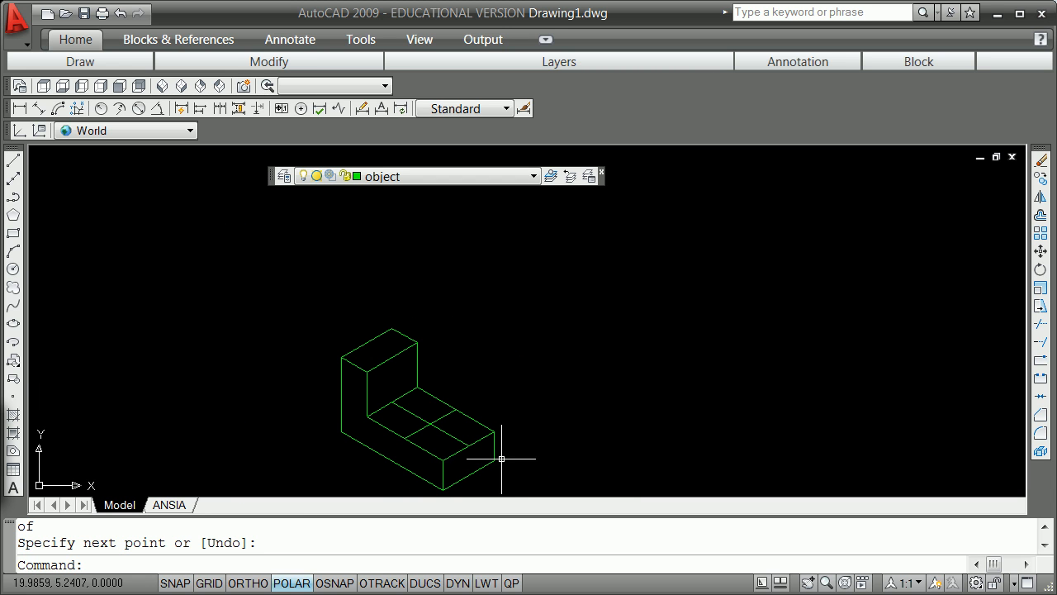
scroll(425, 413, up, 5)
scroll(467, 446, down, 4)
scroll(451, 459, up, 7)
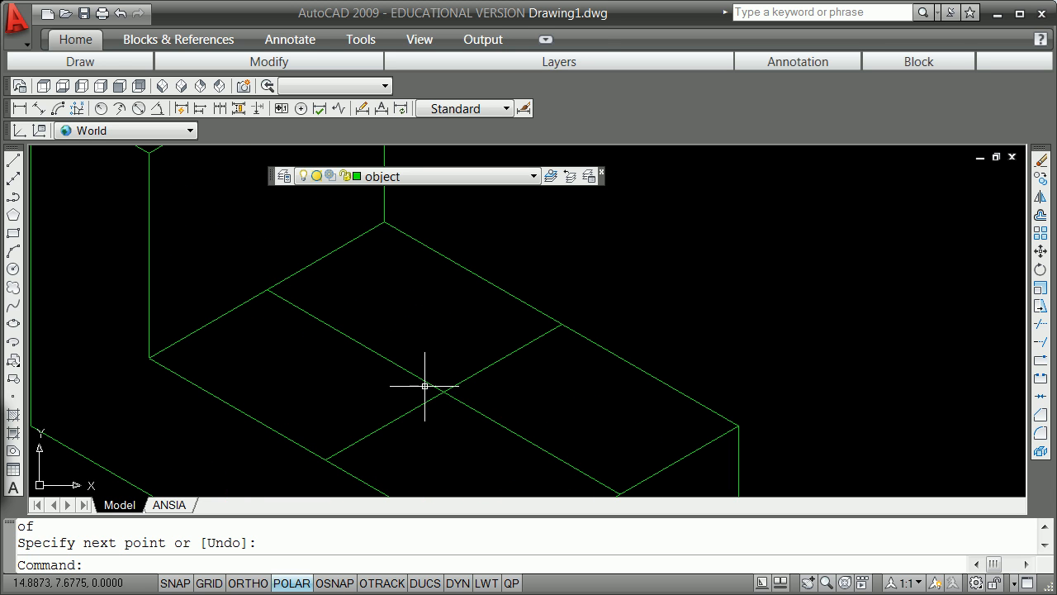
mouse_move(436, 389)
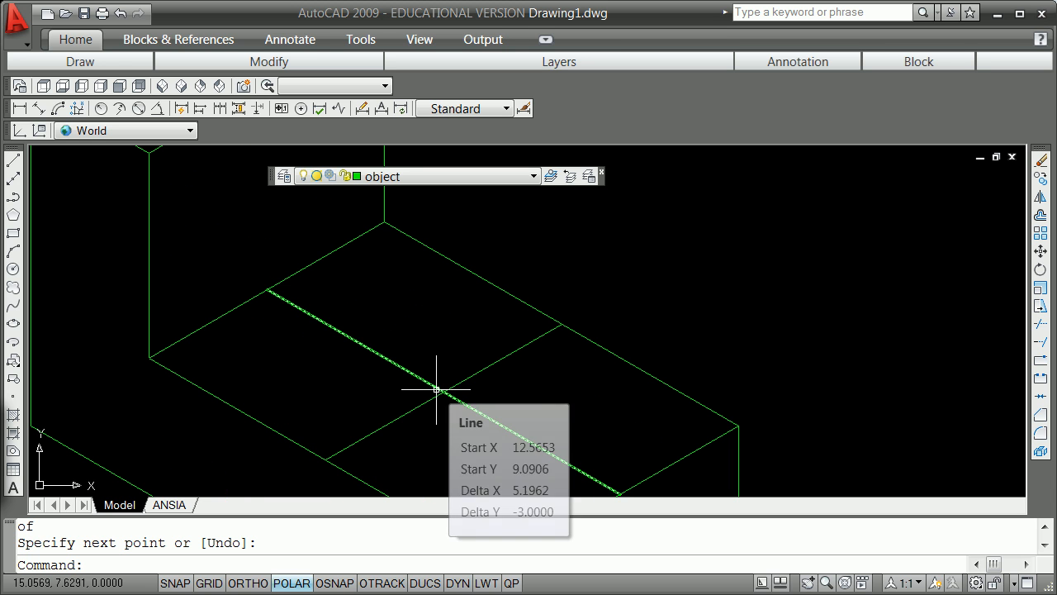
text(tri)
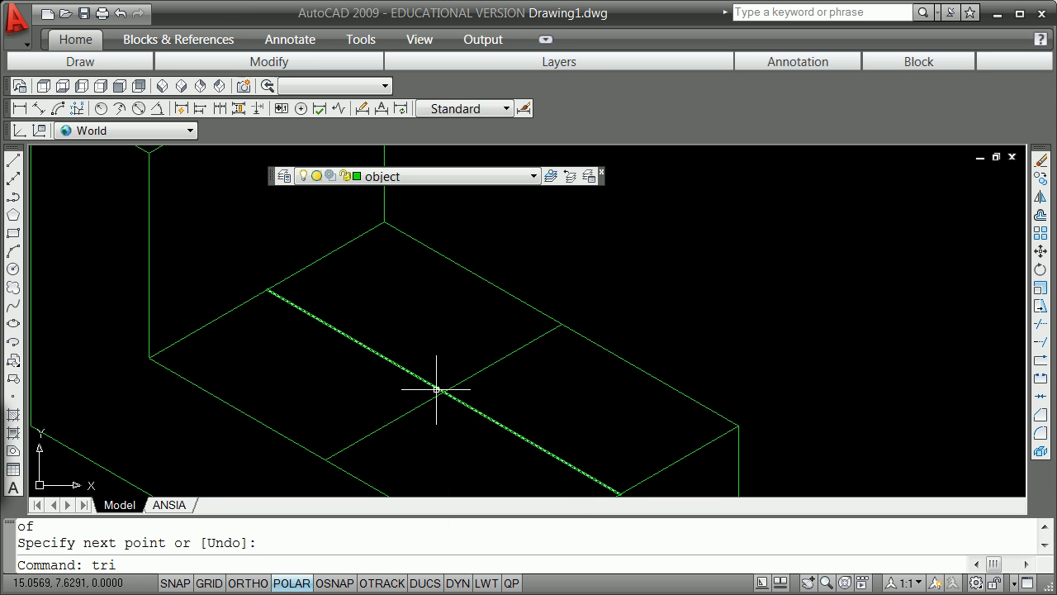
key(Return)
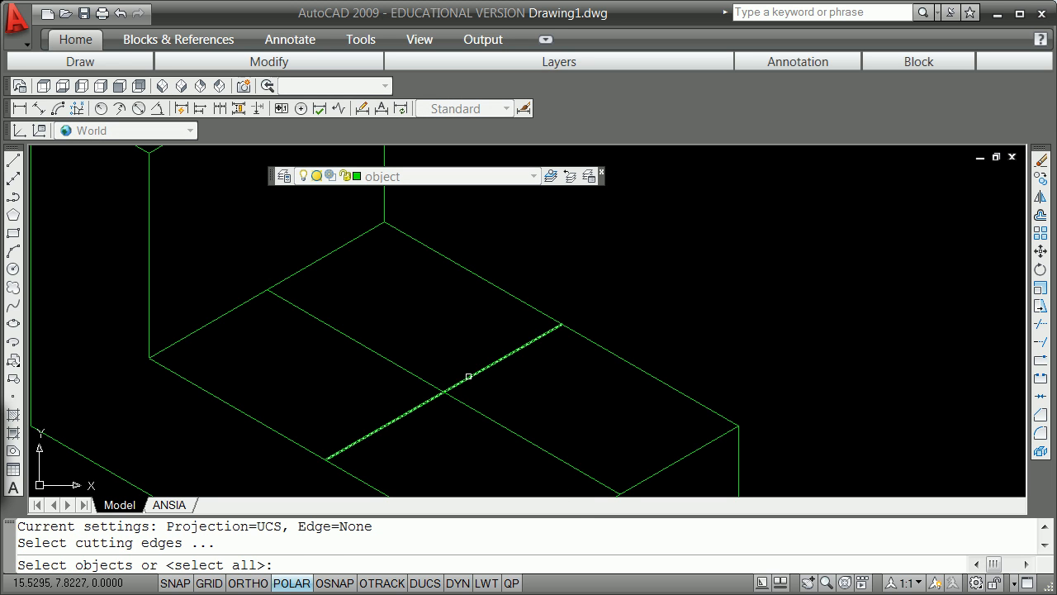
click(468, 377)
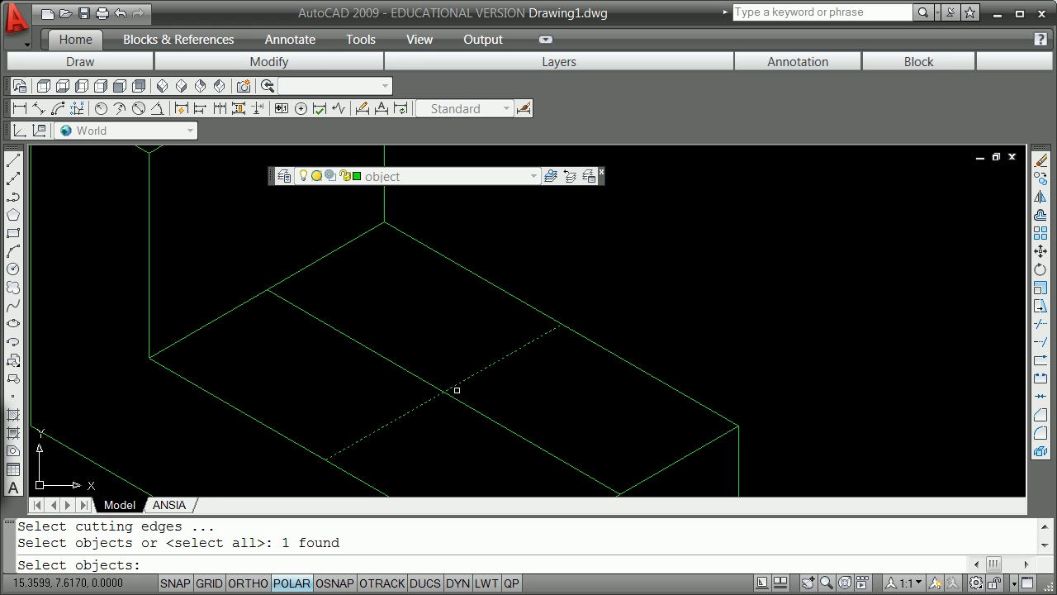
key(Return)
click(457, 400)
key(Return)
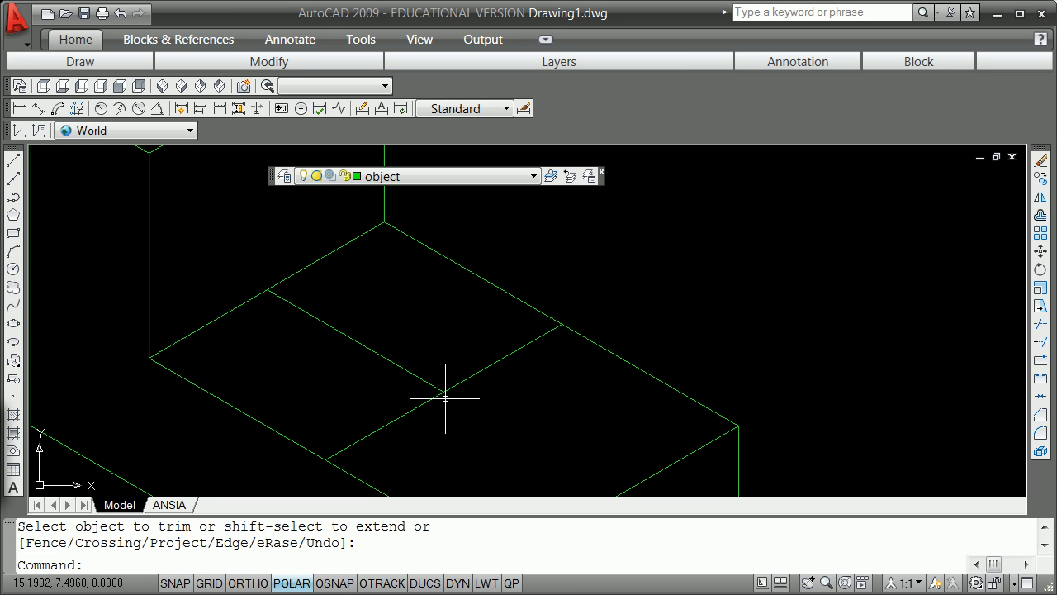
Shorten the remaining 330° centerline from its upper end to a total length of 1 with Lengthen
text(len)
key(Return)
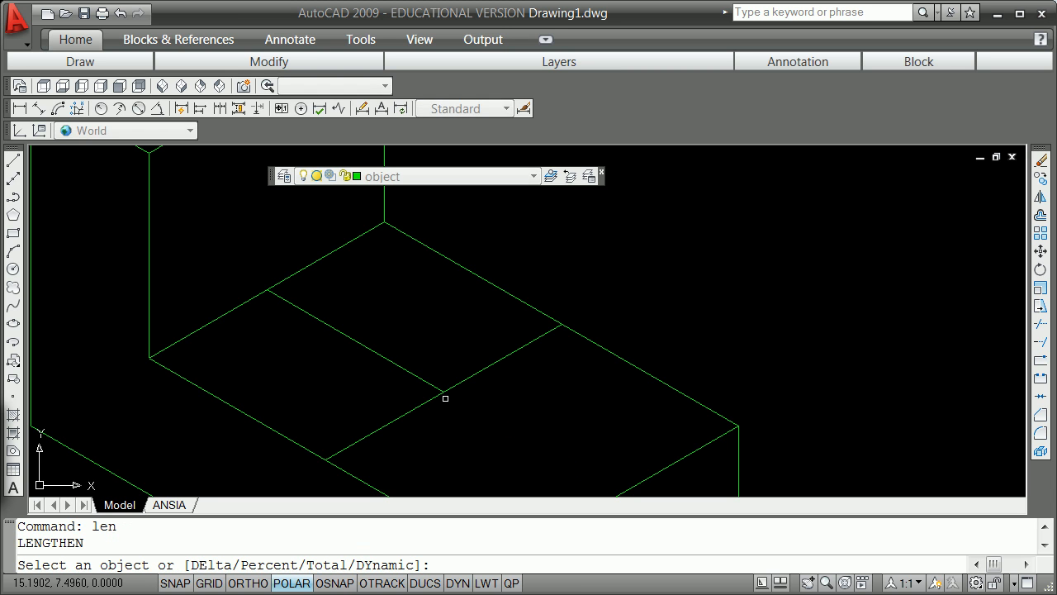
text(to)
key(Return)
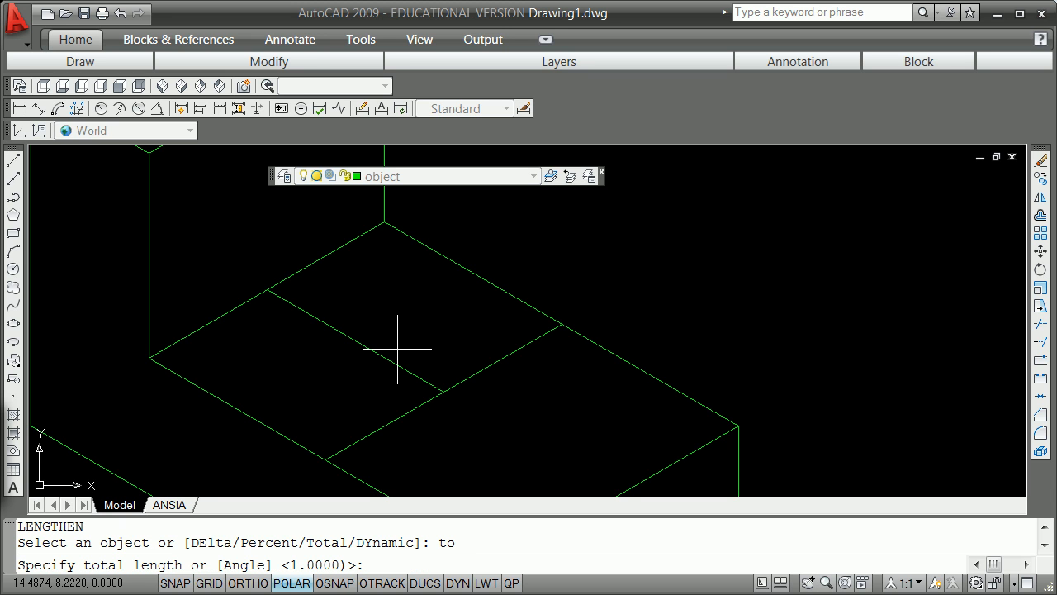
key(Return)
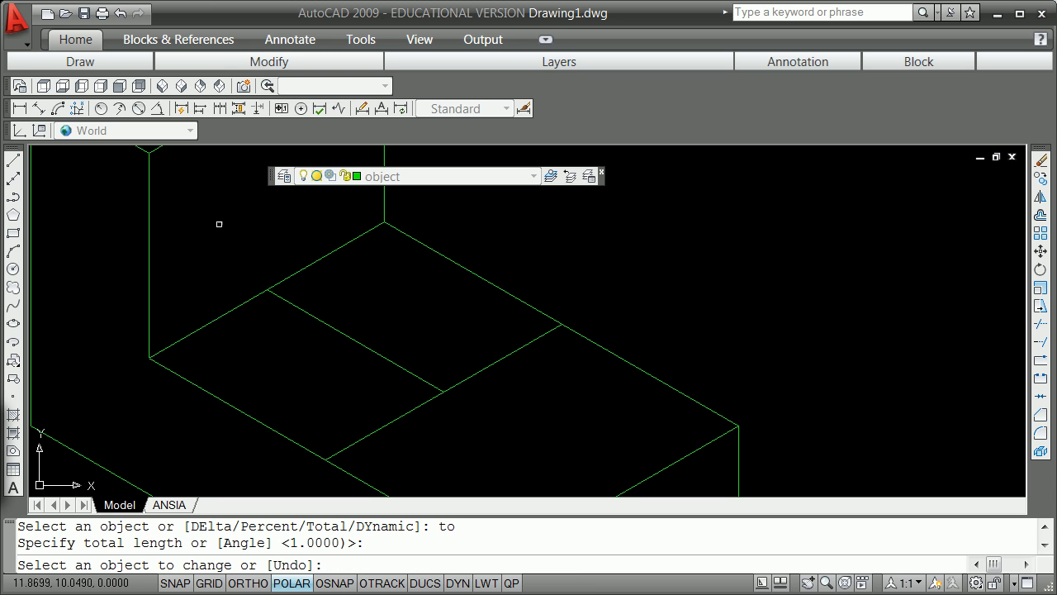
click(333, 317)
key(Return)
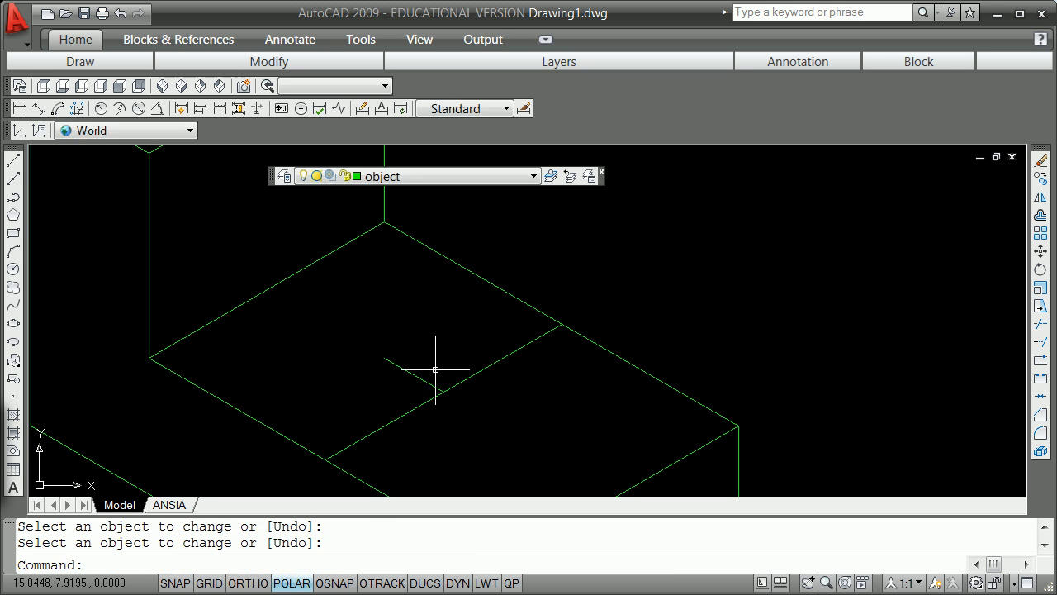
Trim the lower-left half of the 30° centerline back to the 1-unit centerline
text(trim)
key(Return)
click(462, 383)
key(Return)
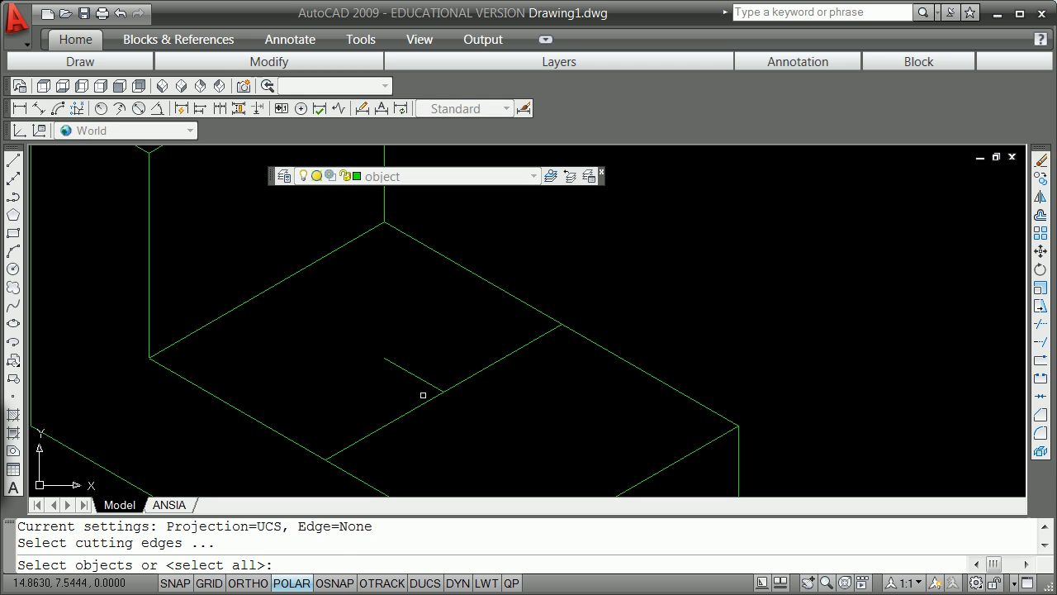
key(Return)
click(421, 404)
key(Return)
Shorten the 30° centerline on the lower top face from its upper-right end to a total length of 1 with Lengthen
text(len)
key(Return)
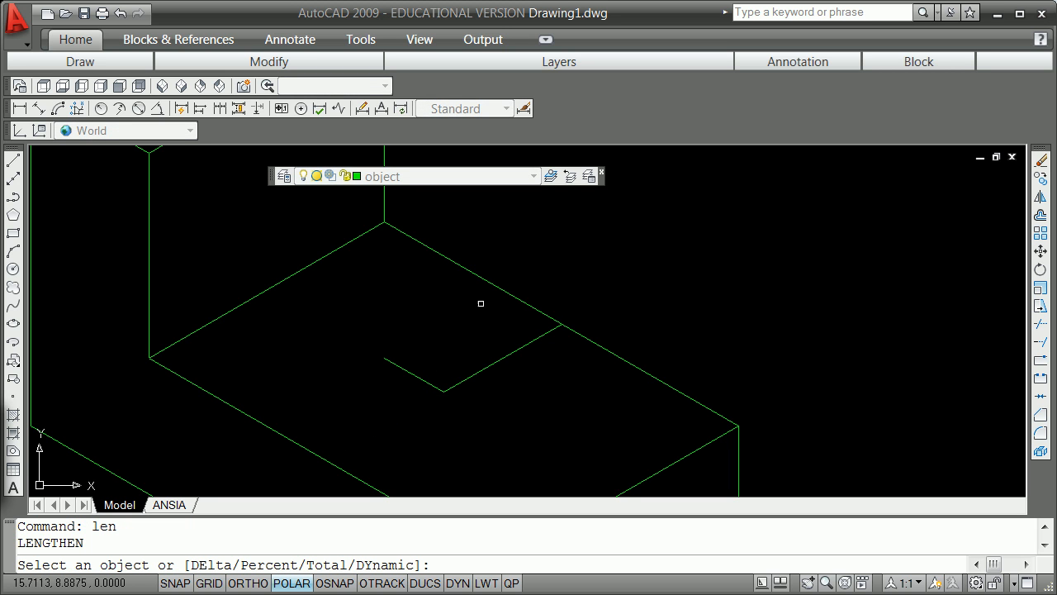
click(521, 346)
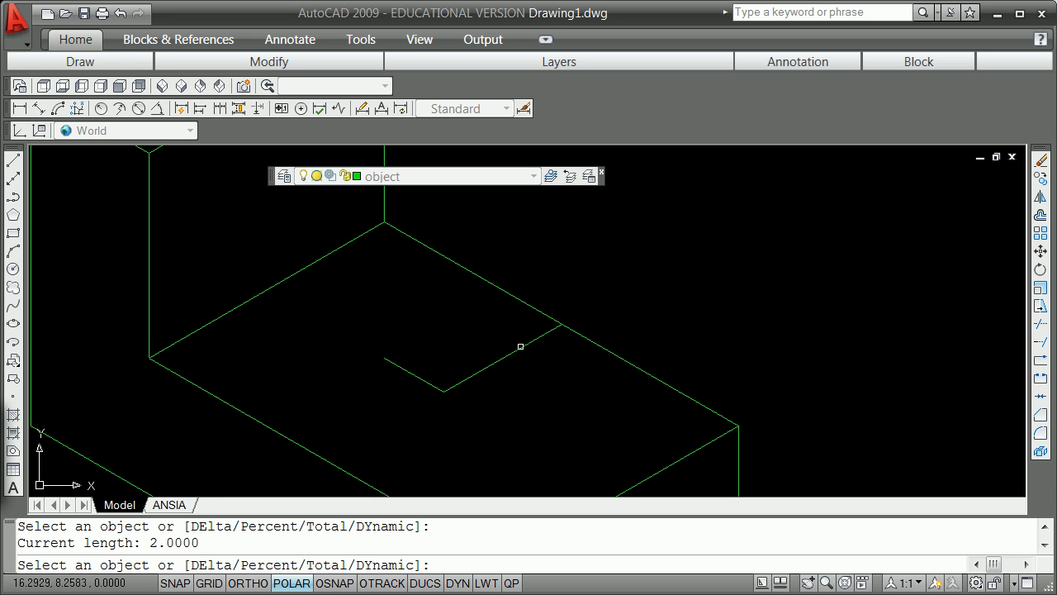
key(Return)
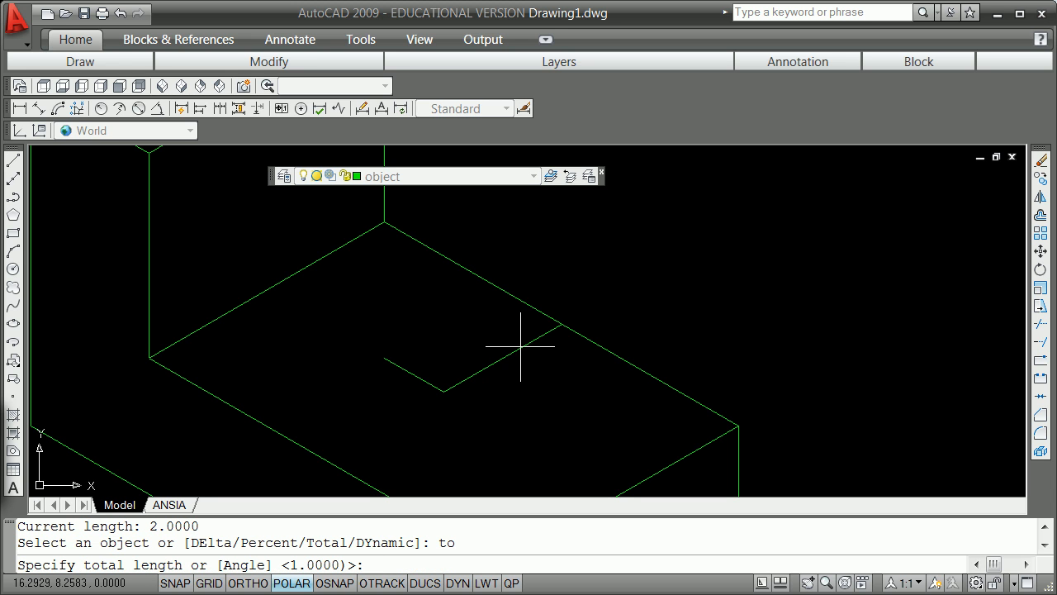
text(1)
key(Return)
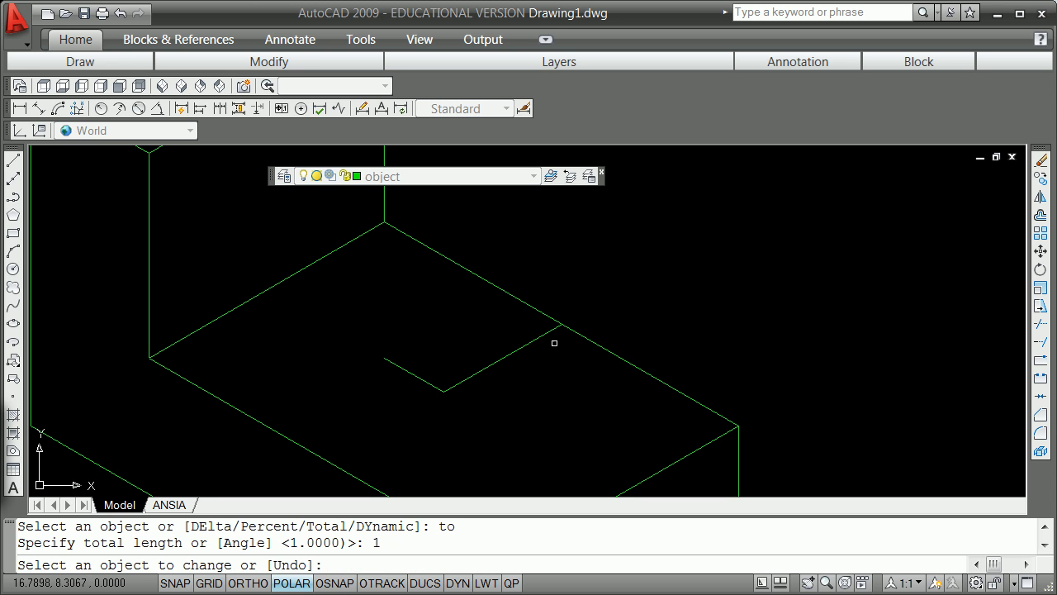
click(546, 338)
key(Return)
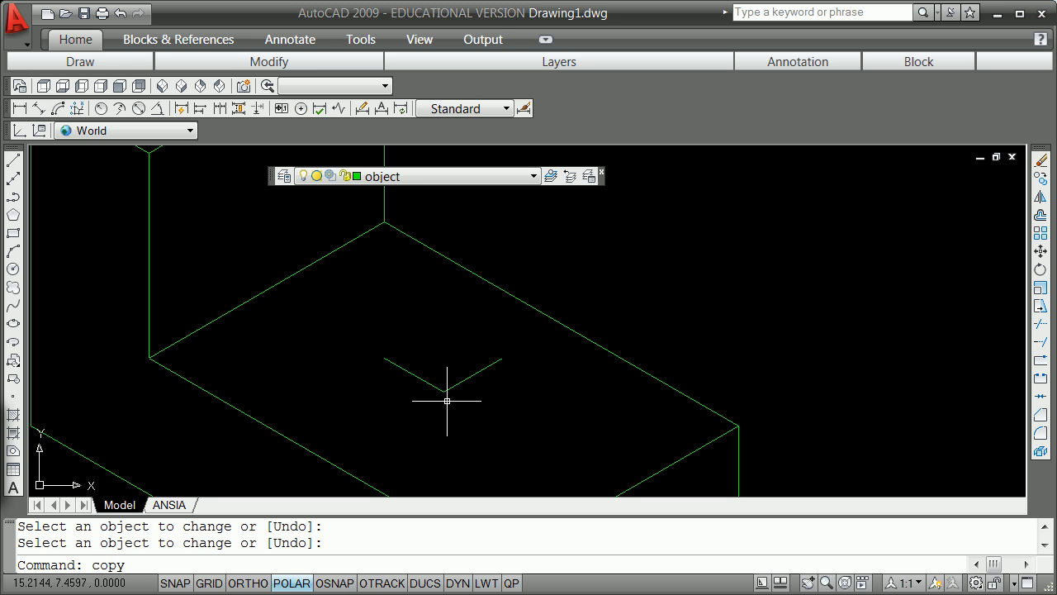
Copy the 330° centerline from its upper-left endpoint to the corner where the two centerlines meet
key(Return)
click(417, 378)
key(Return)
shift+right_click(421, 371)
click(495, 465)
click(384, 358)
shift+right_click(417, 390)
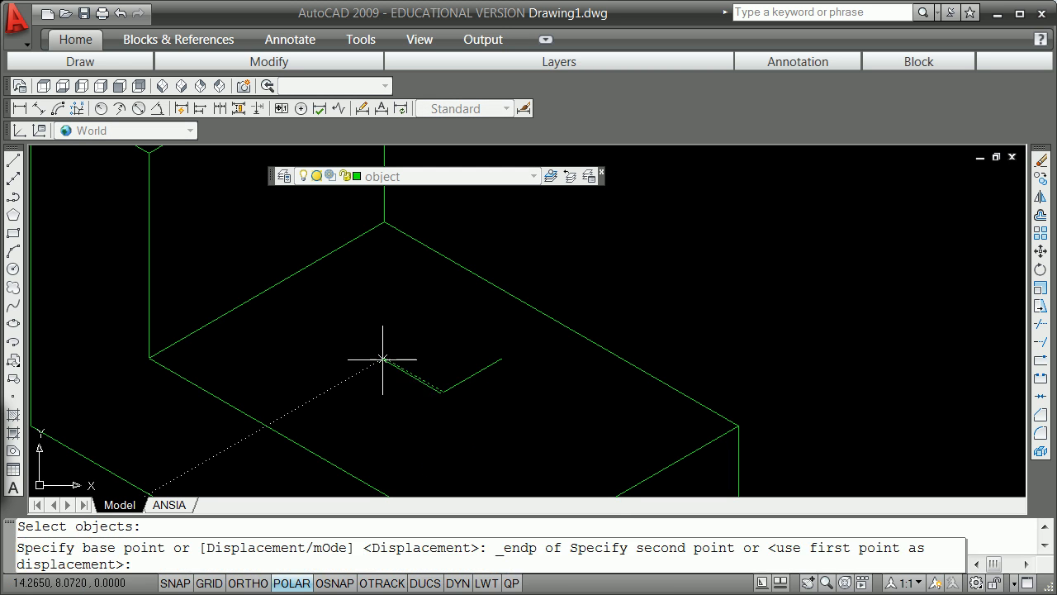
click(474, 479)
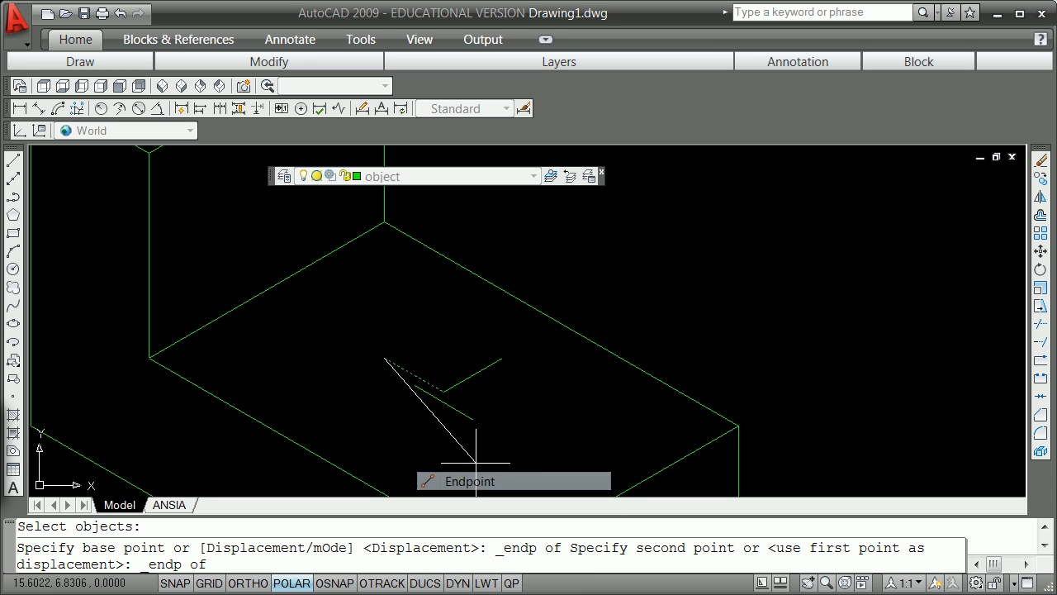
click(445, 392)
key(Return)
Copy the 30° centerline from its upper-right endpoint to the centerline meeting point, completing the cross
key(Return)
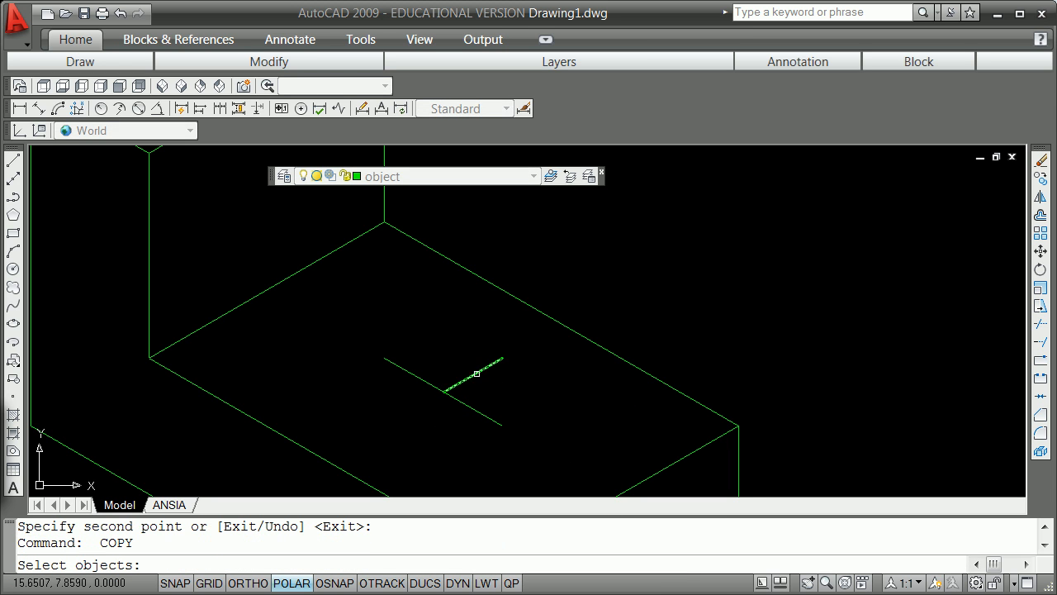
click(477, 374)
key(Return)
shift+right_click(525, 384)
click(602, 485)
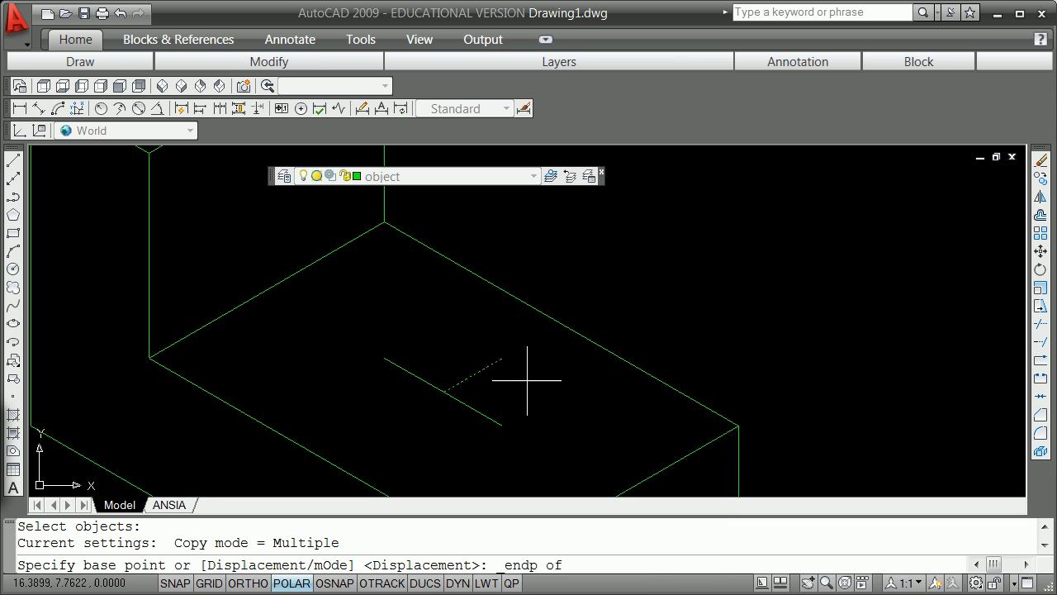
click(502, 360)
shift+right_click(516, 361)
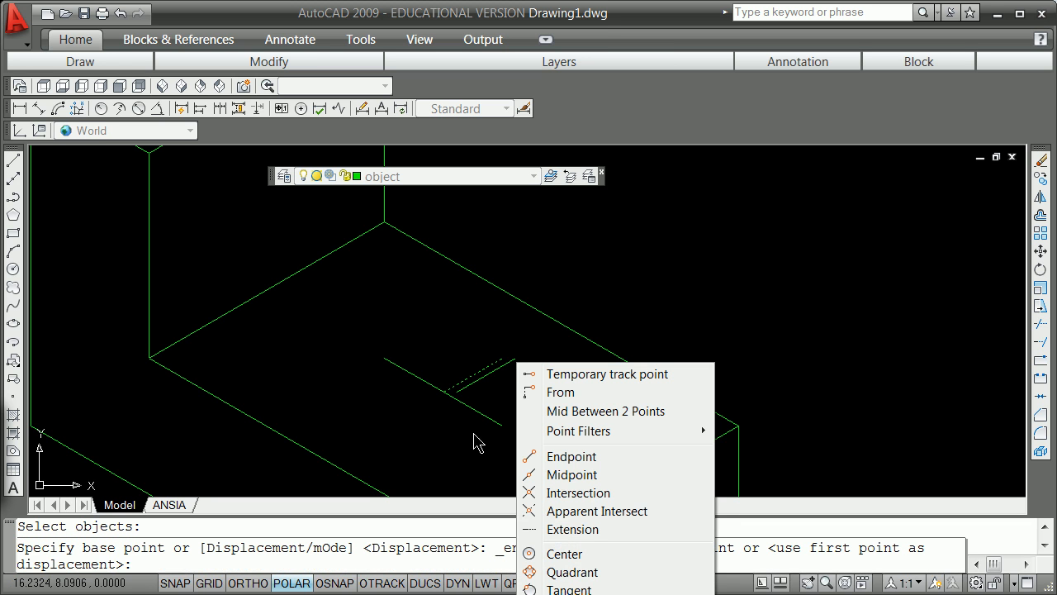
click(570, 457)
click(442, 390)
key(Return)
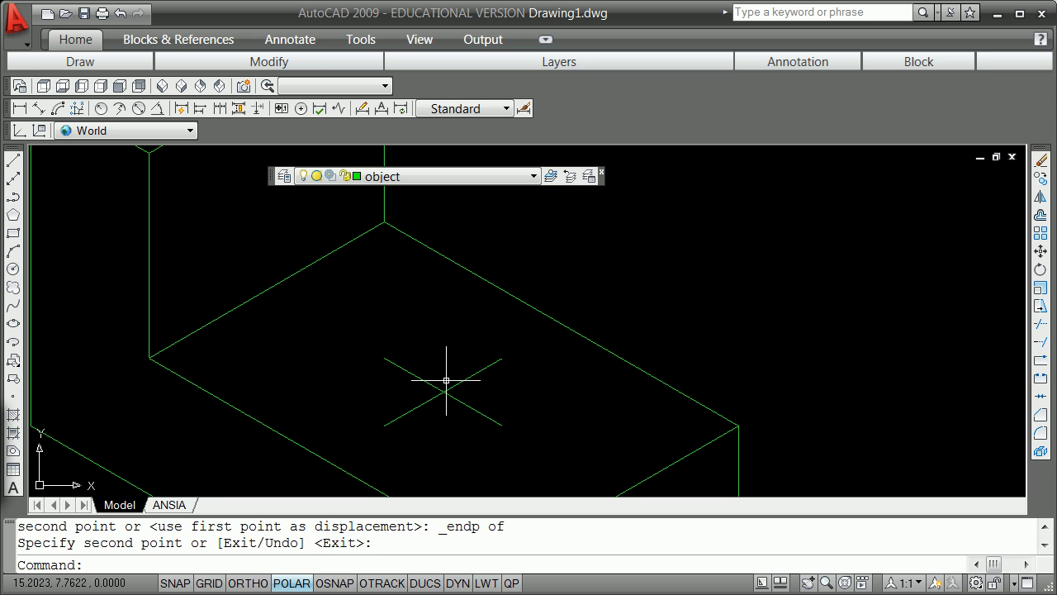
Examine the whole stepped object and the crossed centerlines on its lower top face
scroll(453, 399, down, 4)
scroll(465, 408, up, 3)
scroll(465, 407, down, 5)
scroll(490, 466, up, 1)
scroll(490, 467, up, 2)
scroll(480, 487, down, 3)
scroll(475, 471, up, 3)
scroll(470, 469, down, 3)
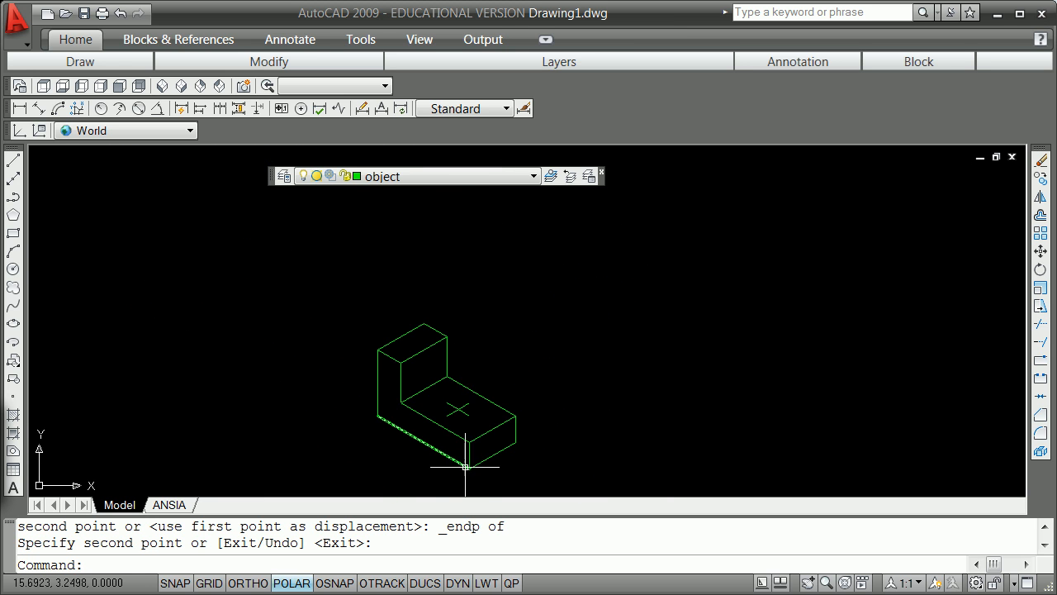
scroll(468, 469, up, 3)
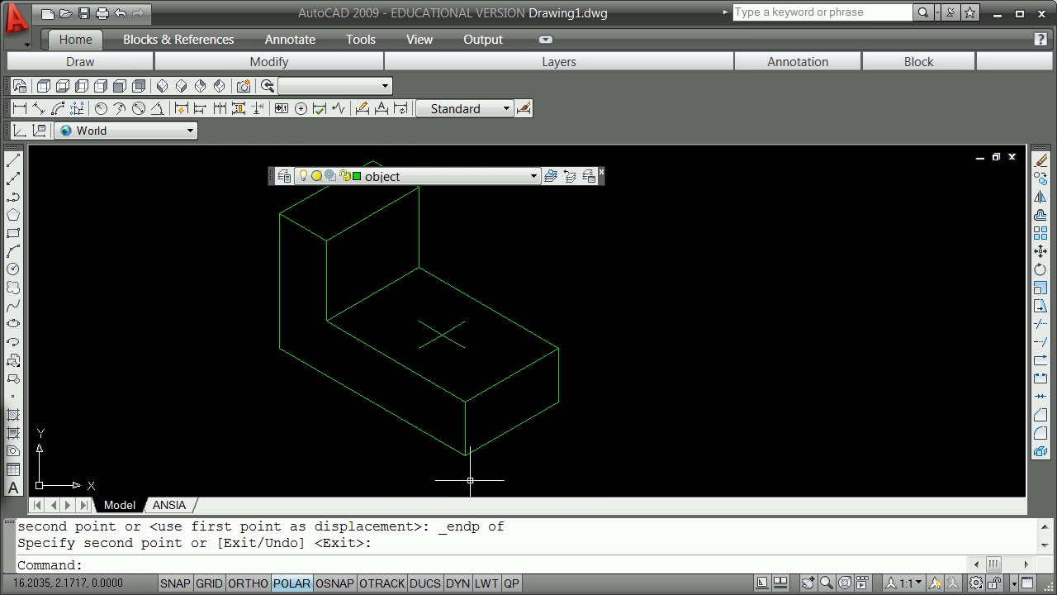
click(398, 416)
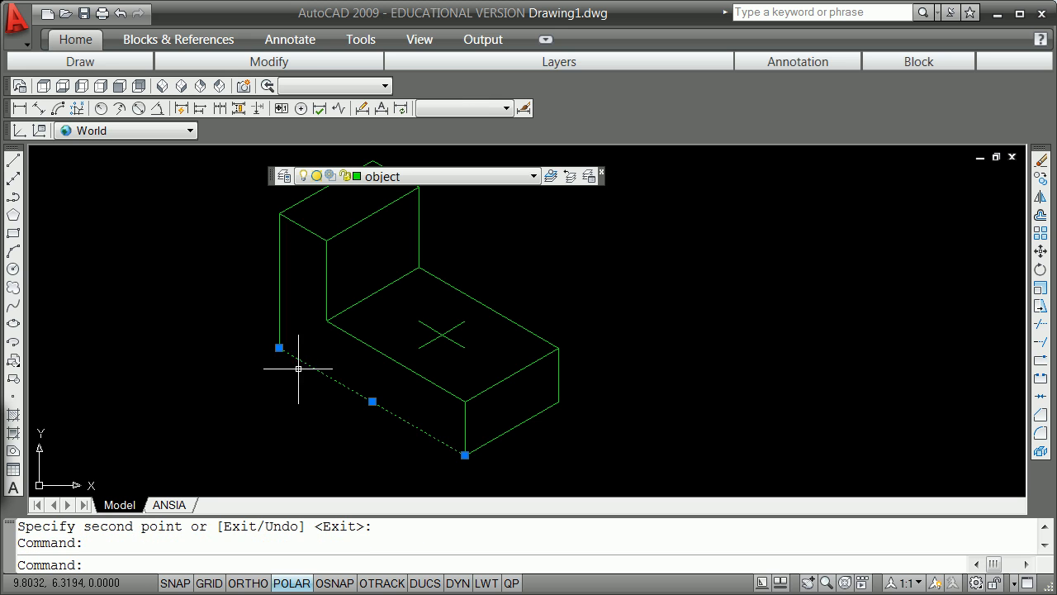
click(278, 304)
key(Escape)
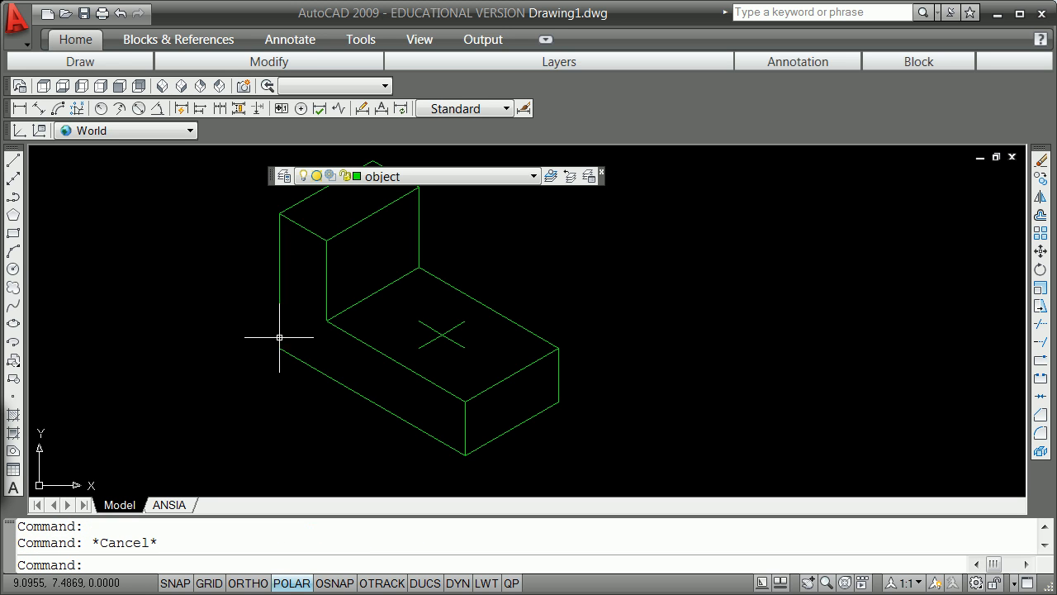
scroll(273, 335, down, 2)
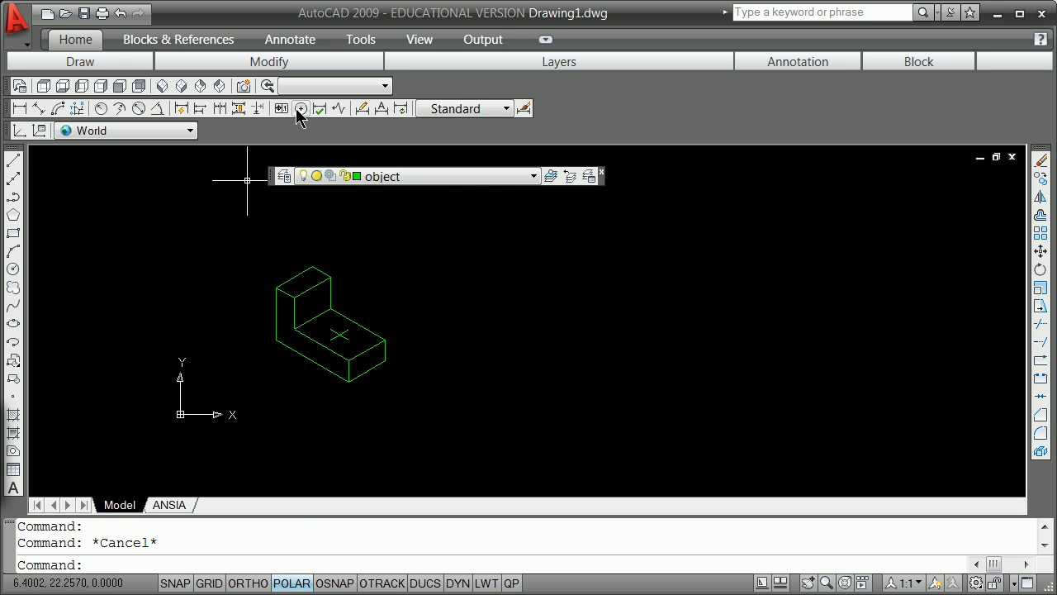
click(254, 258)
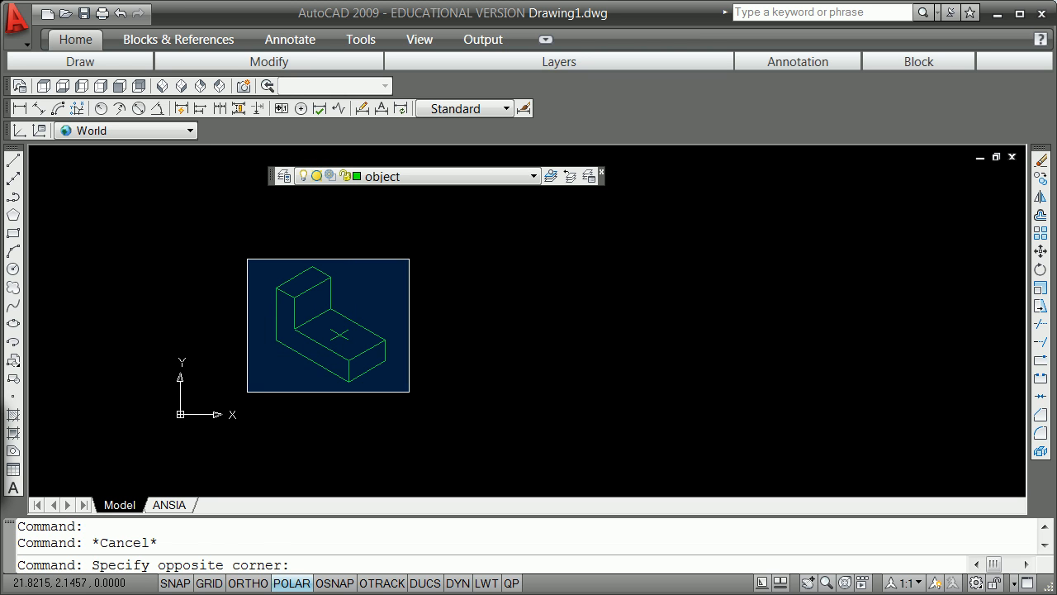
click(409, 393)
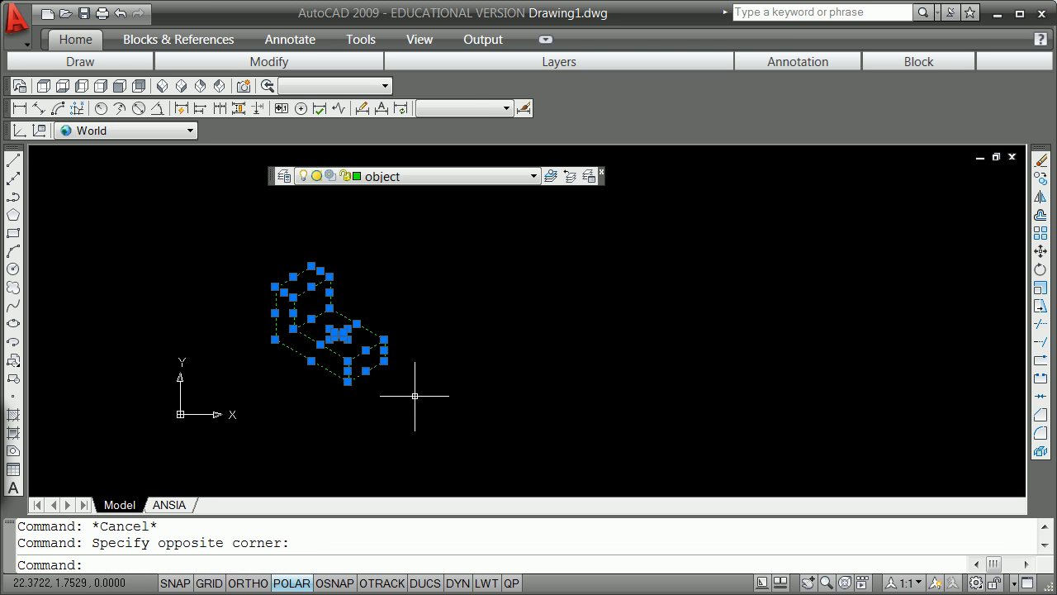
right_click(345, 385)
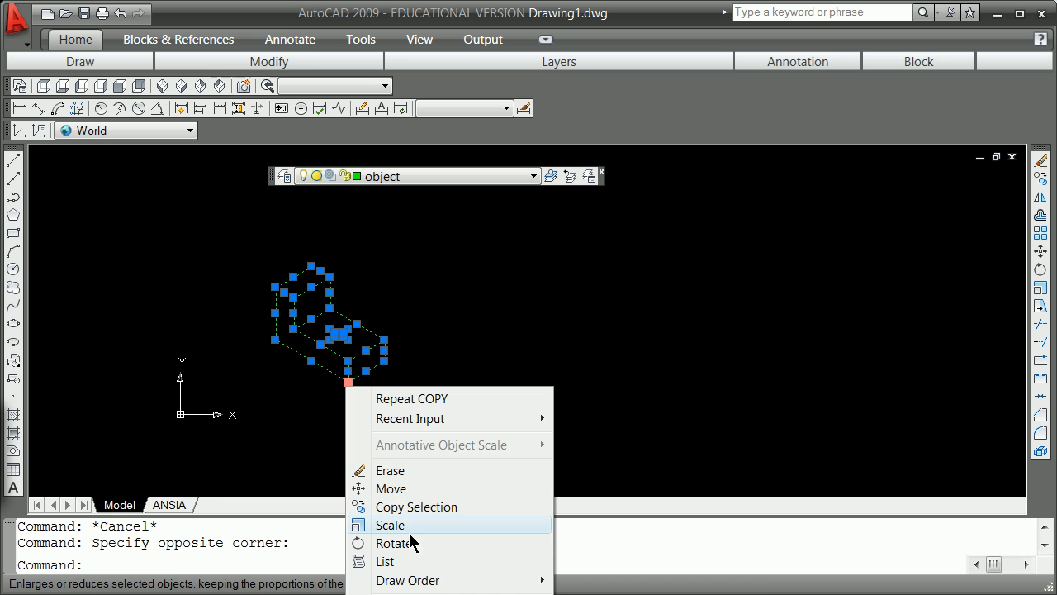
key(Escape)
key(Escape)
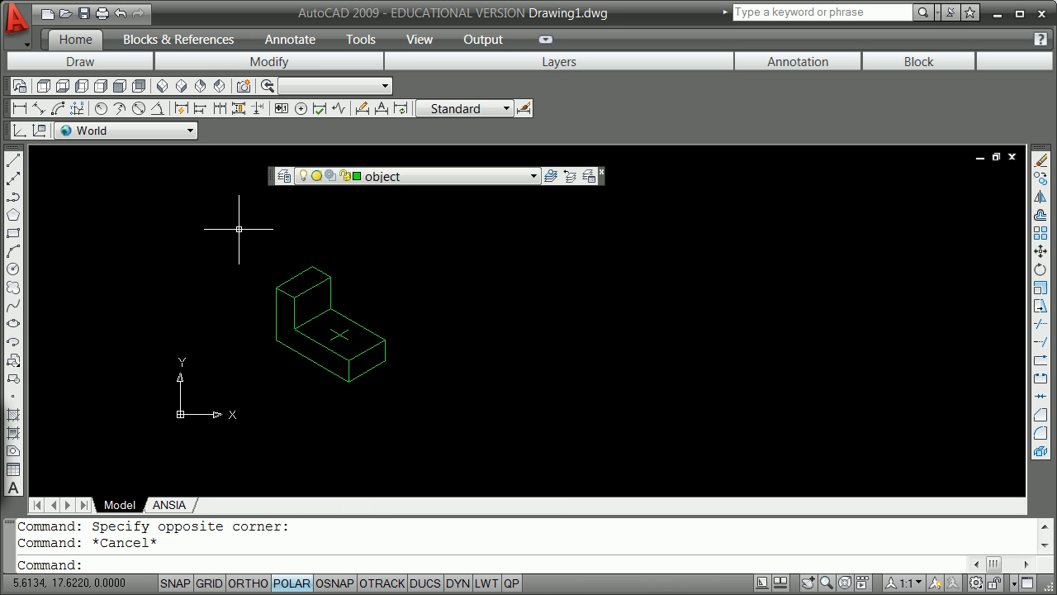
Copy the whole stepped object 10 units at 0° from its lower-left corner, using grip Move with the Copy option and polar tracking
click(233, 236)
click(435, 390)
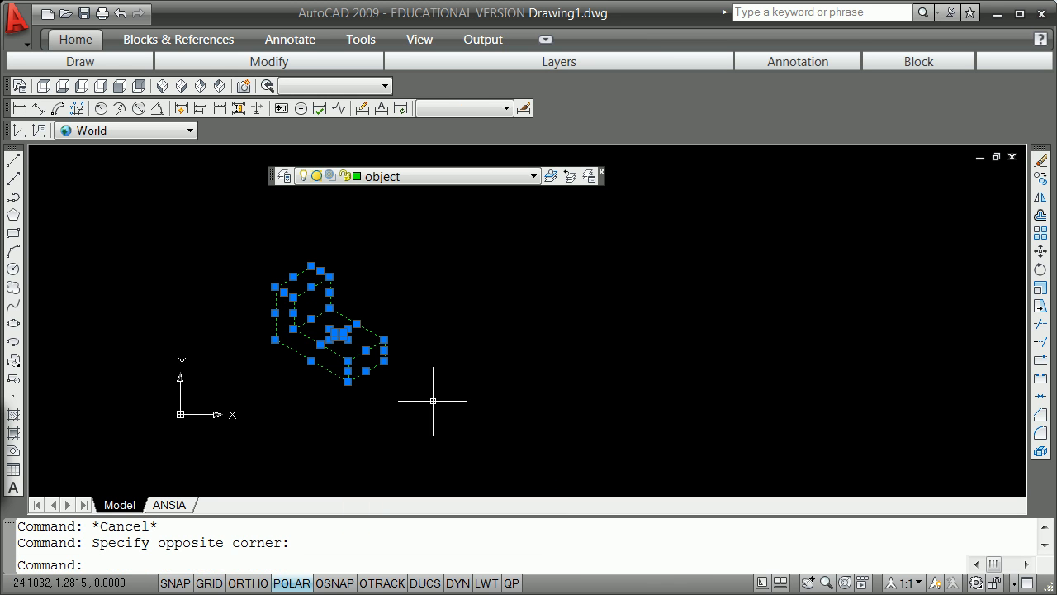
click(275, 339)
key(space)
key(space)
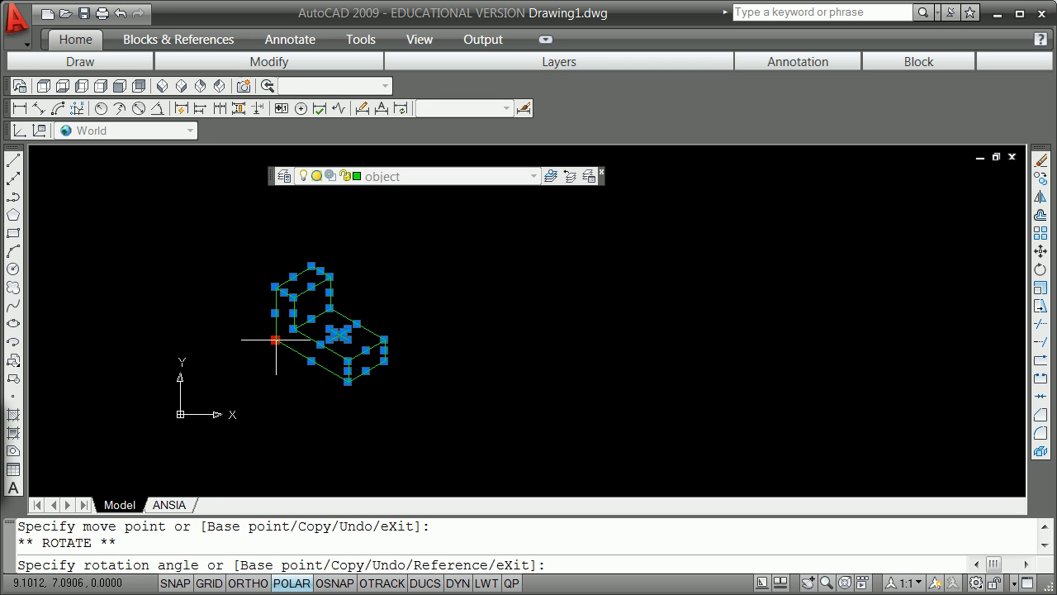
key(space)
key(space)
key(space)
key(space)
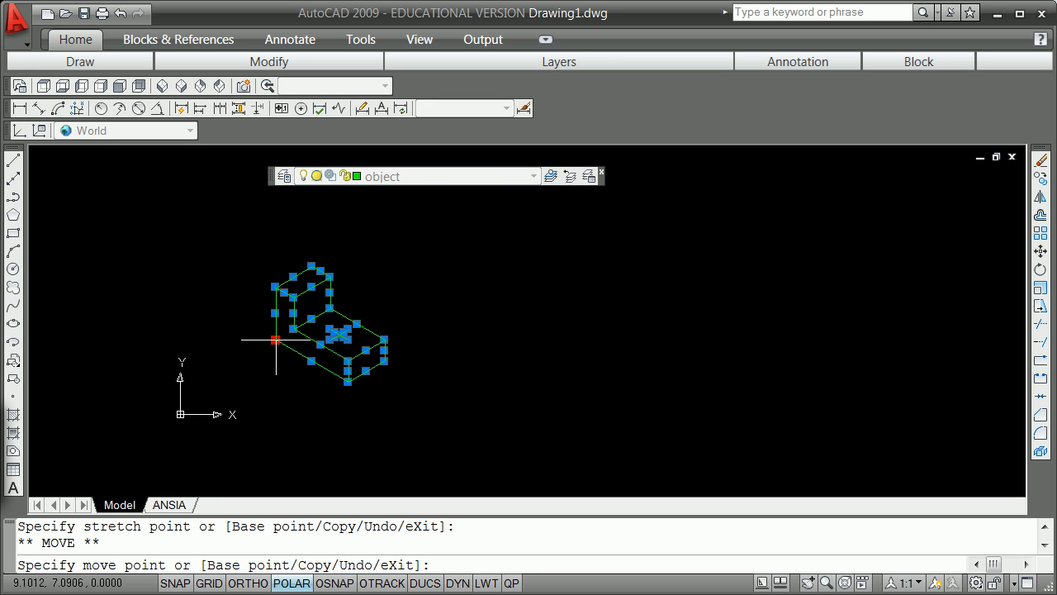
key(Return)
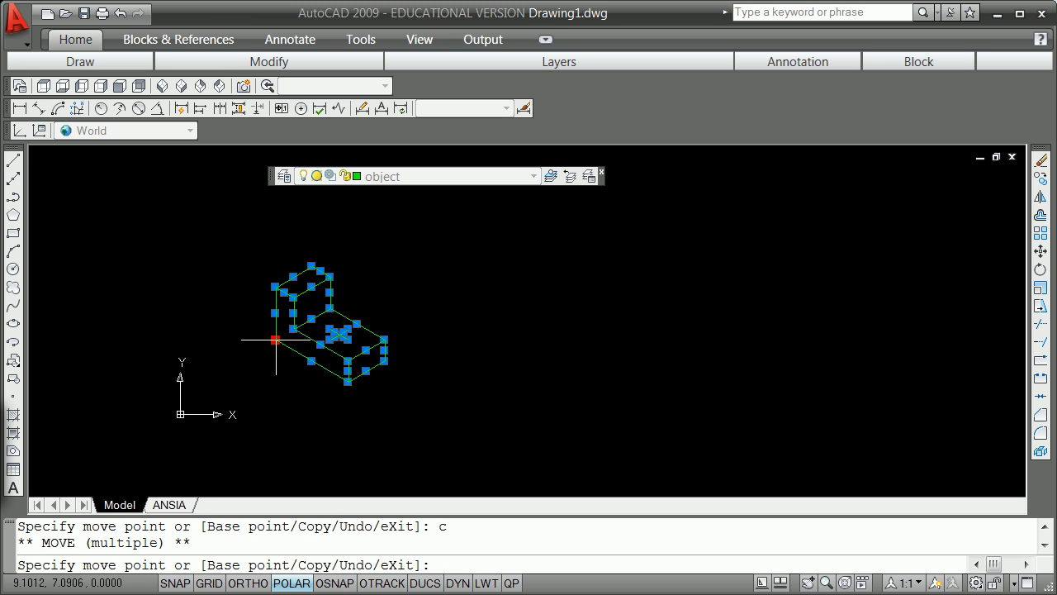
key(F8)
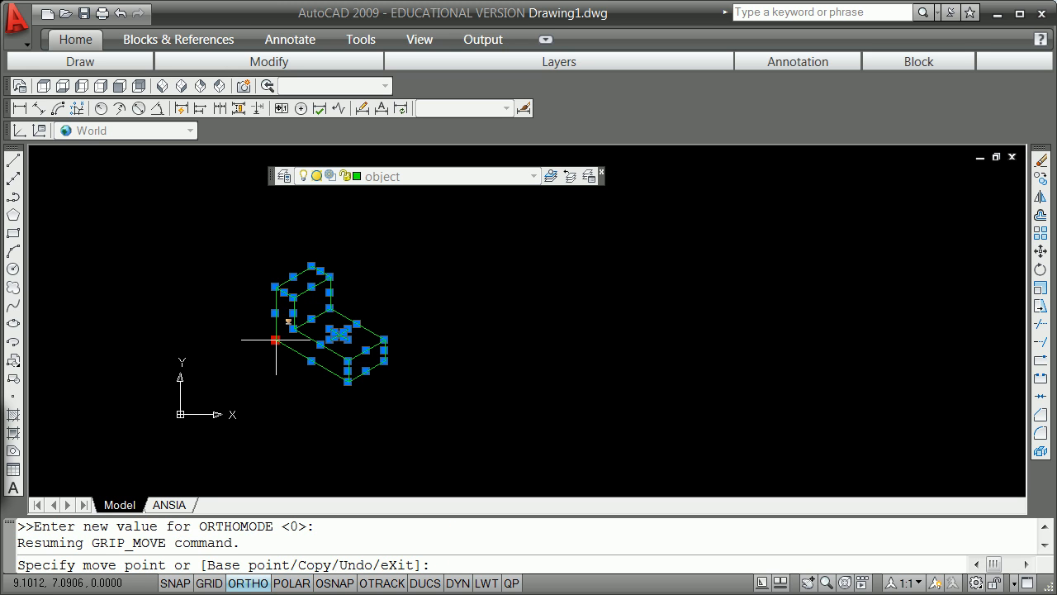
key(F10)
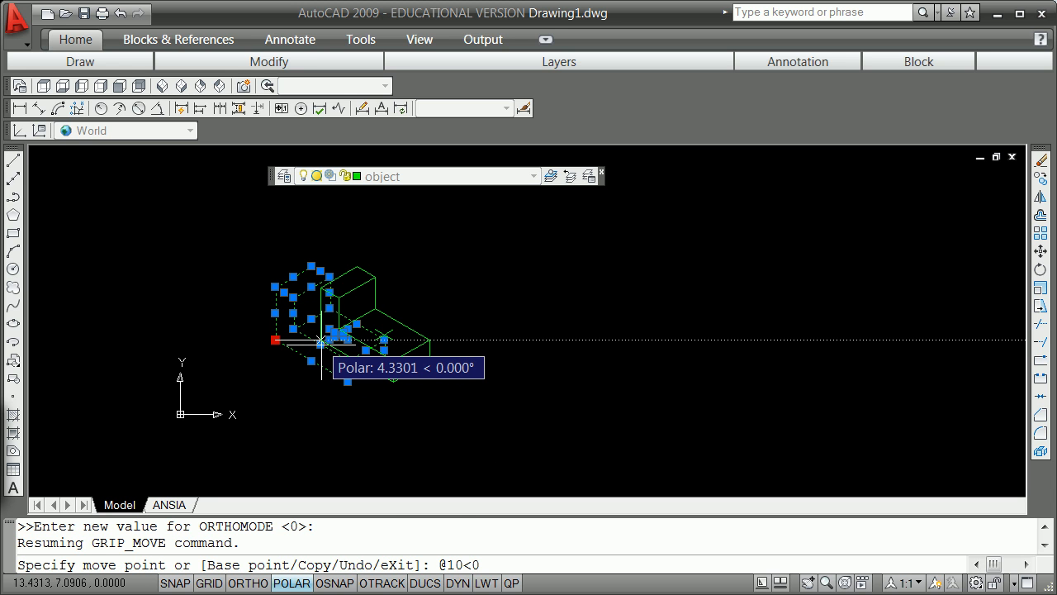
text(@10<0)
key(Return)
key(Escape)
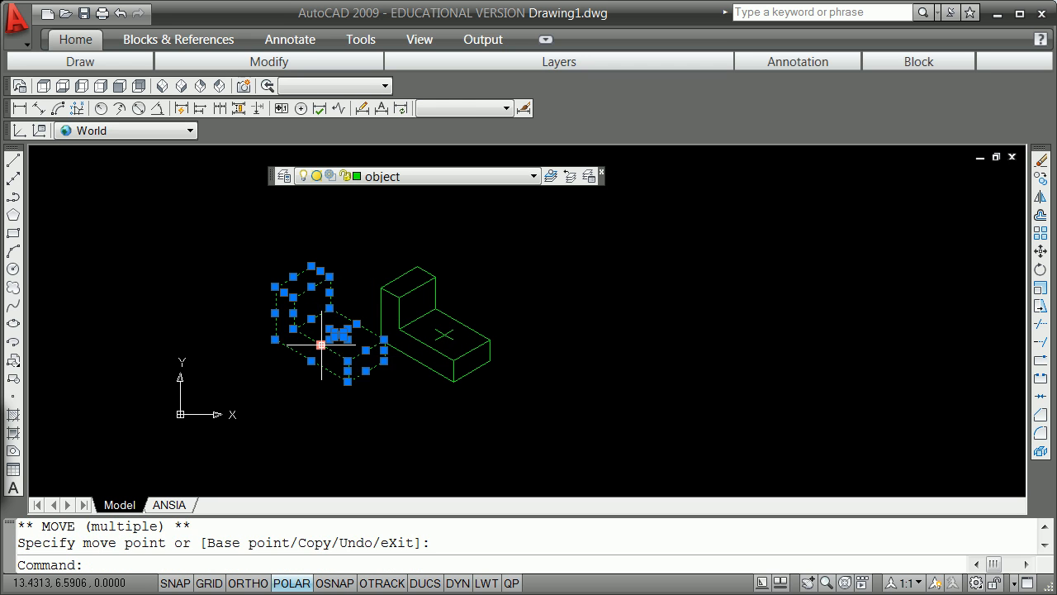
key(Escape)
key(Escape)
Orbit the view with the SteeringWheel to inspect the two stepped objects as flat geometry in 3D
scroll(410, 349, up, 3)
scroll(403, 345, down, 4)
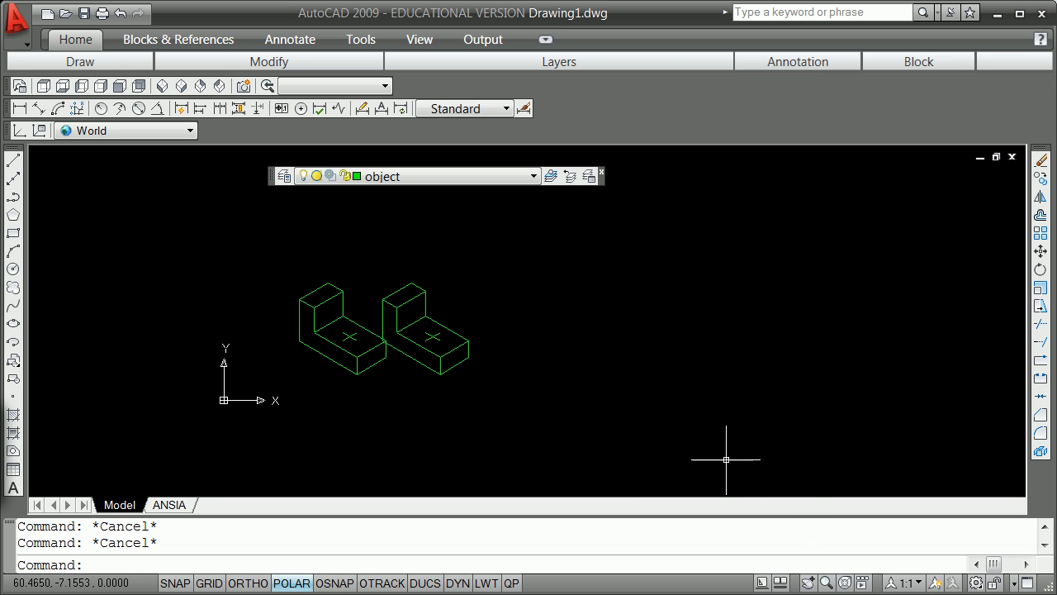
click(844, 585)
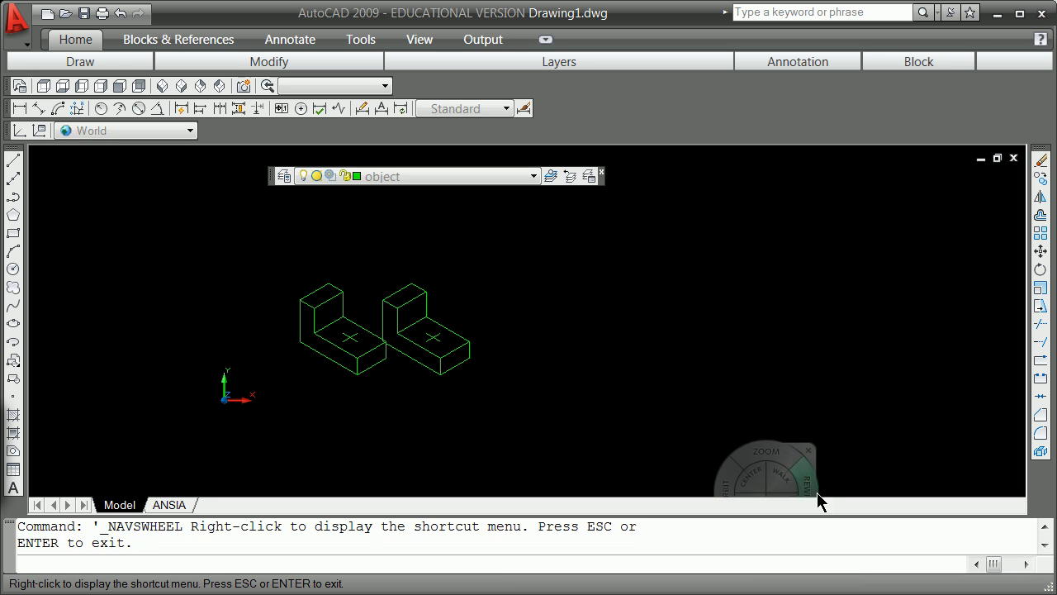
mouse_move(747, 456)
mouse_down()
mouse_move(752, 289)
mouse_move(739, 330)
mouse_move(750, 441)
mouse_move(761, 172)
mouse_move(751, 446)
mouse_move(749, 342)
mouse_move(812, 443)
mouse_move(649, 355)
mouse_move(731, 415)
mouse_up()
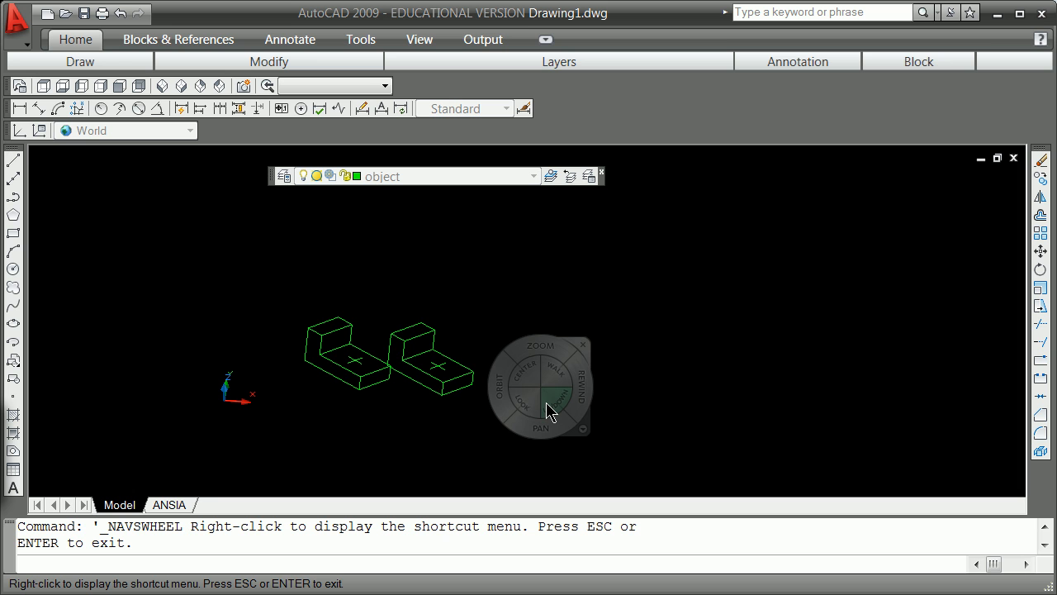
key(Escape)
scroll(388, 355, up, 6)
scroll(459, 378, down, 5)
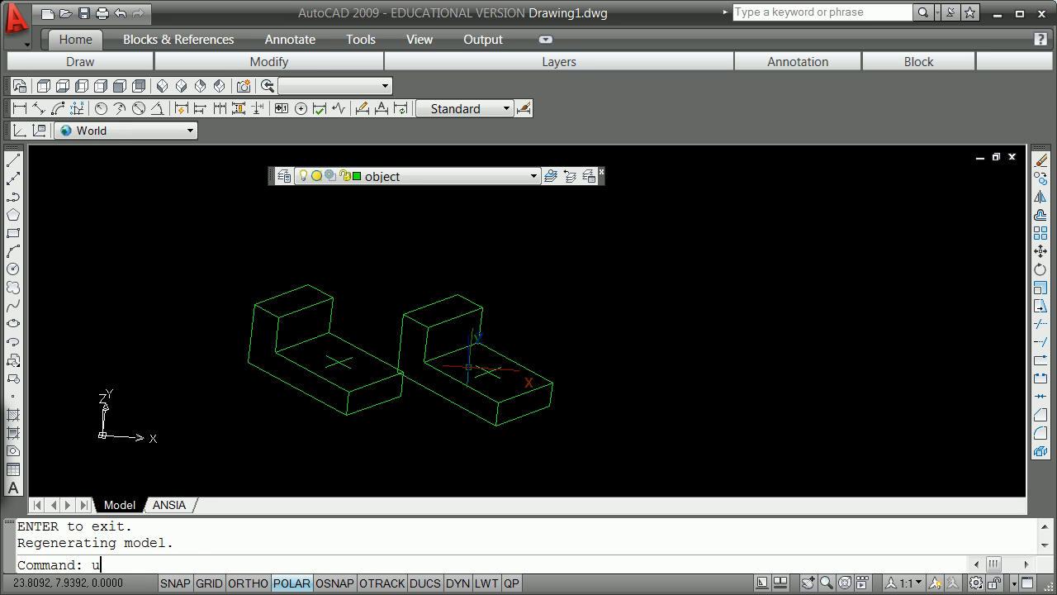
Undo the view orbit and the grip copy of the stepped object
scroll(468, 367, down, 3)
scroll(469, 366, up, 2)
key(Return)
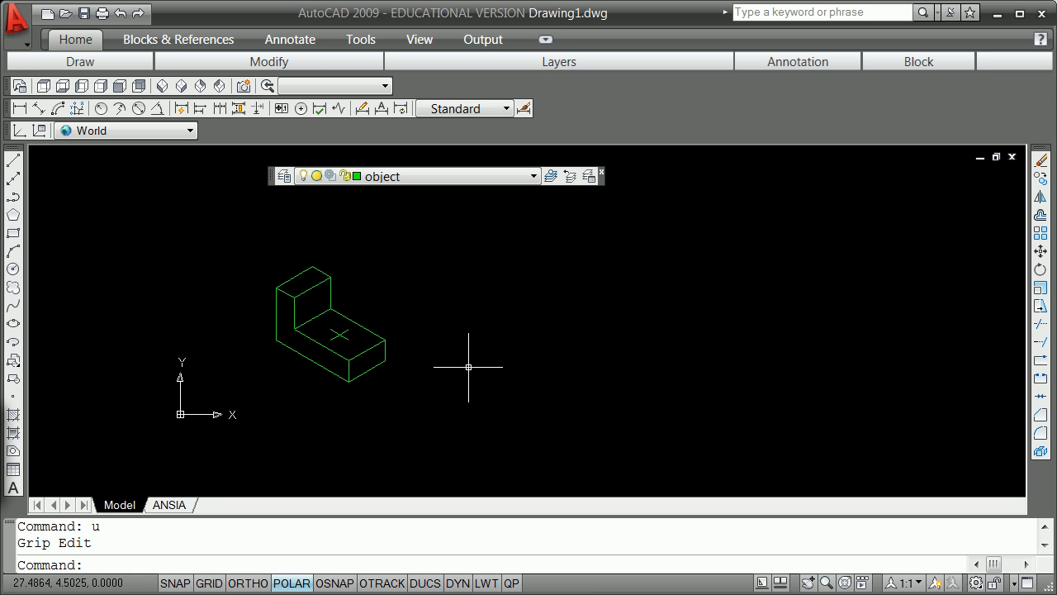
Try a grip Move of the whole stepped object from its lower-left corner to the same point, using @ as the move point
click(250, 259)
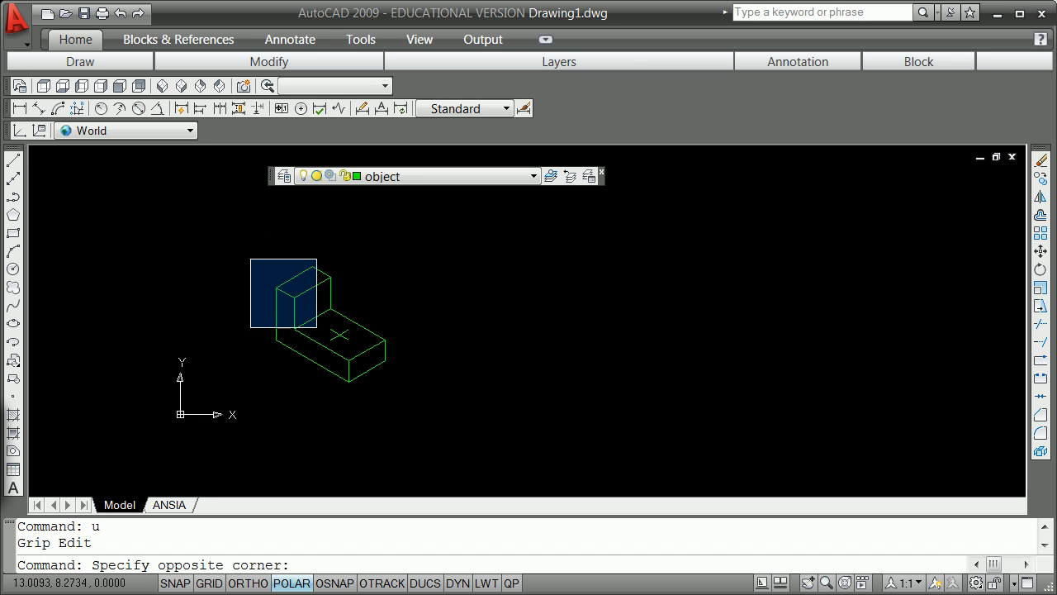
click(441, 421)
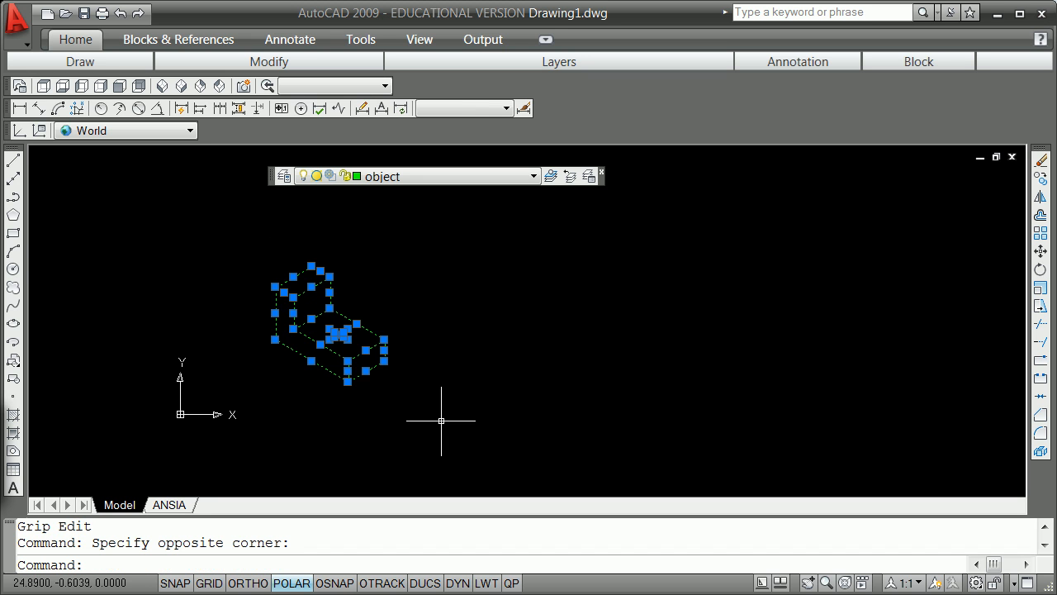
click(276, 339)
key(space)
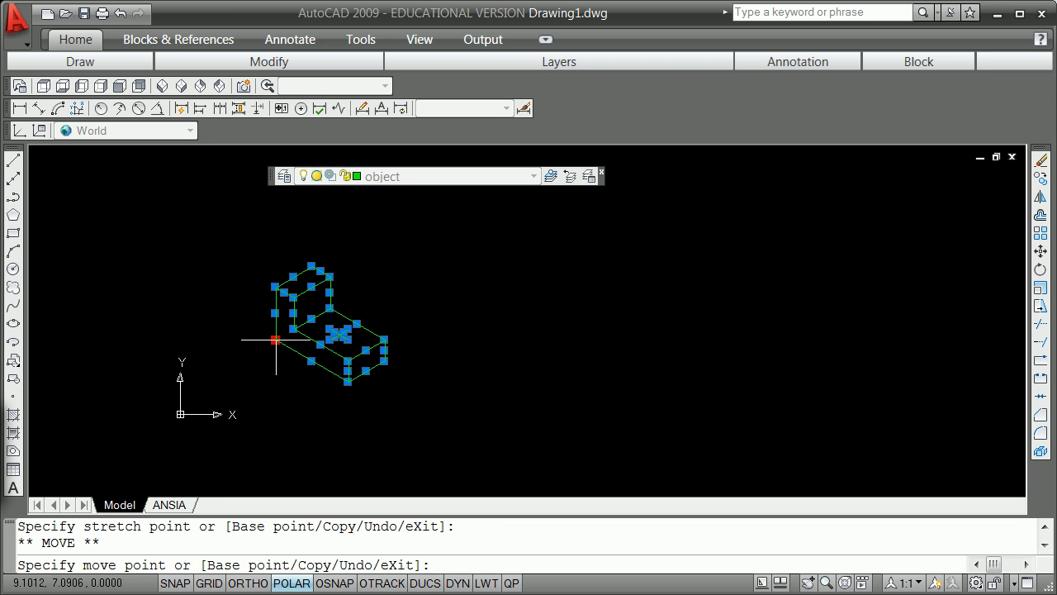
text(@)
key(Return)
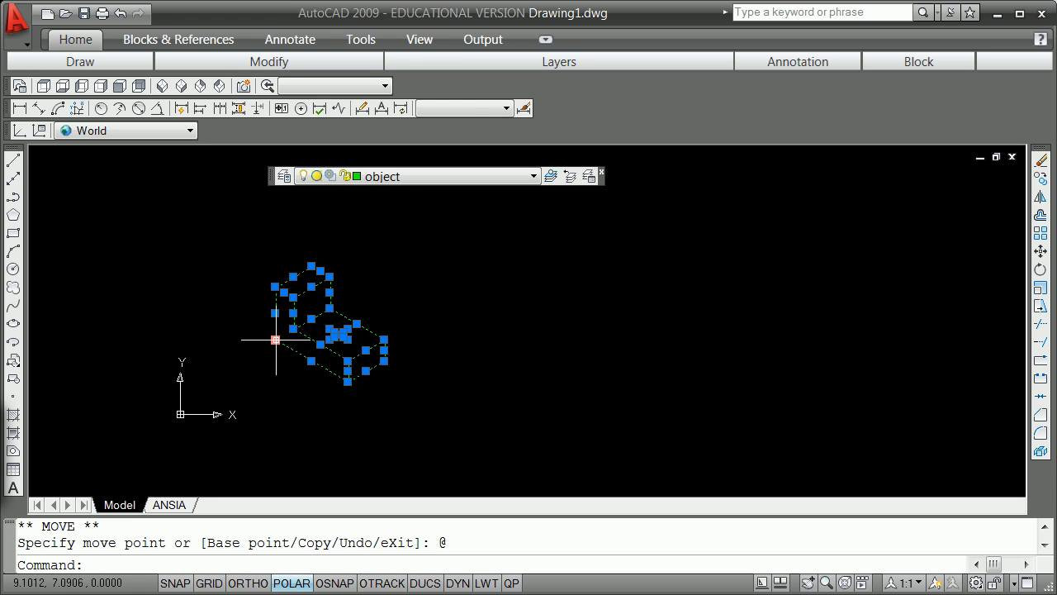
key(Escape)
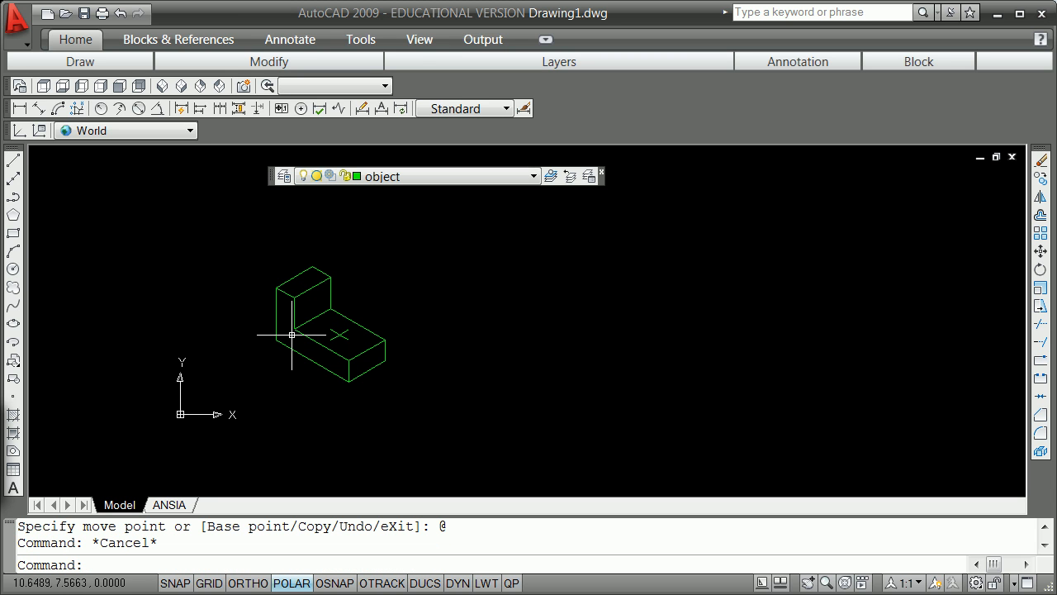
text(change)
key(Return)
text(pr)
key(Return)
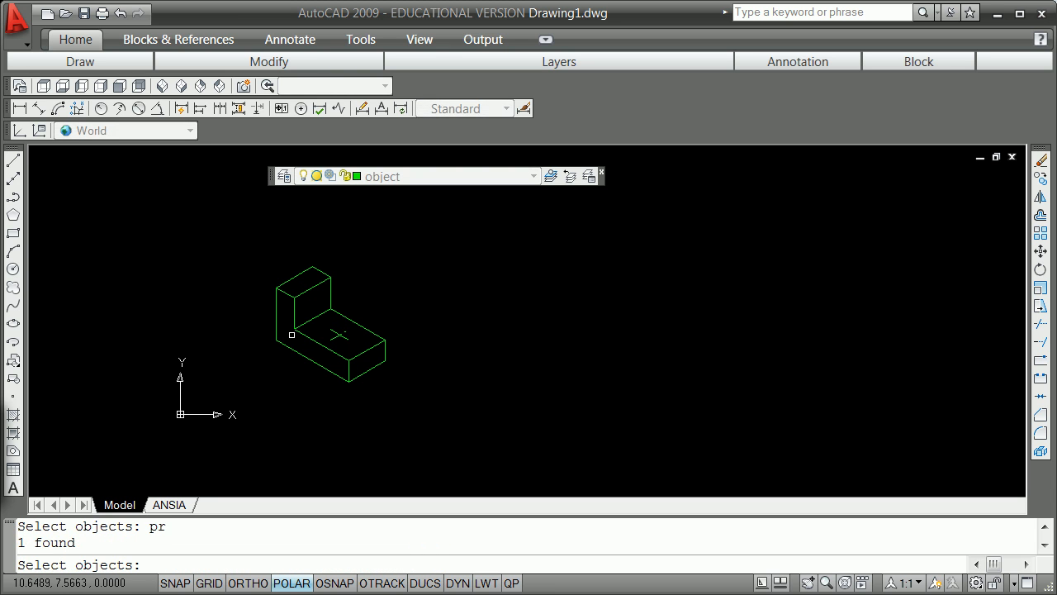
key(Return)
key(Escape)
key(Escape)
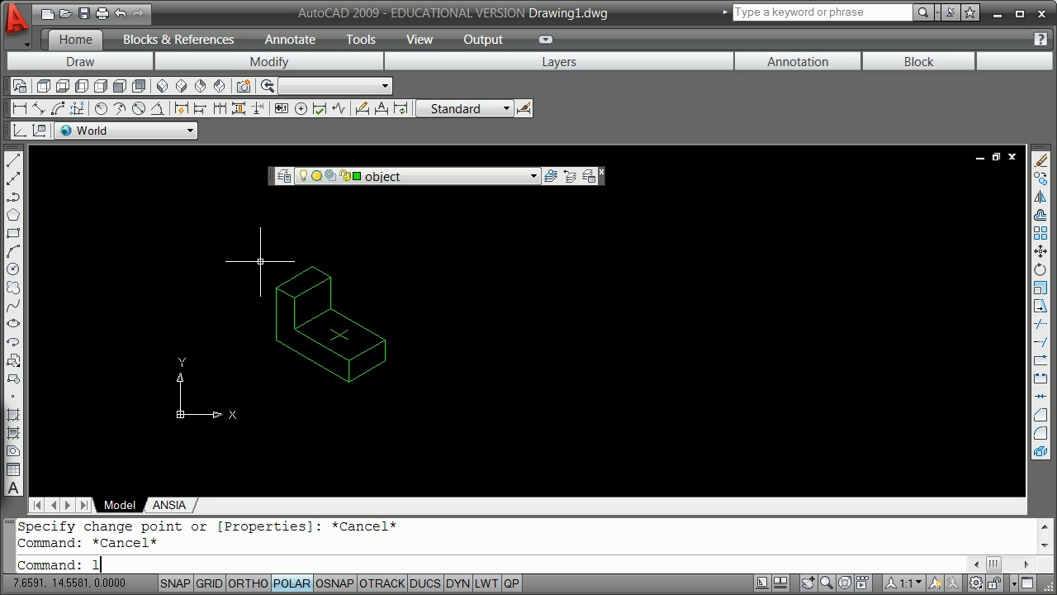
key(Return)
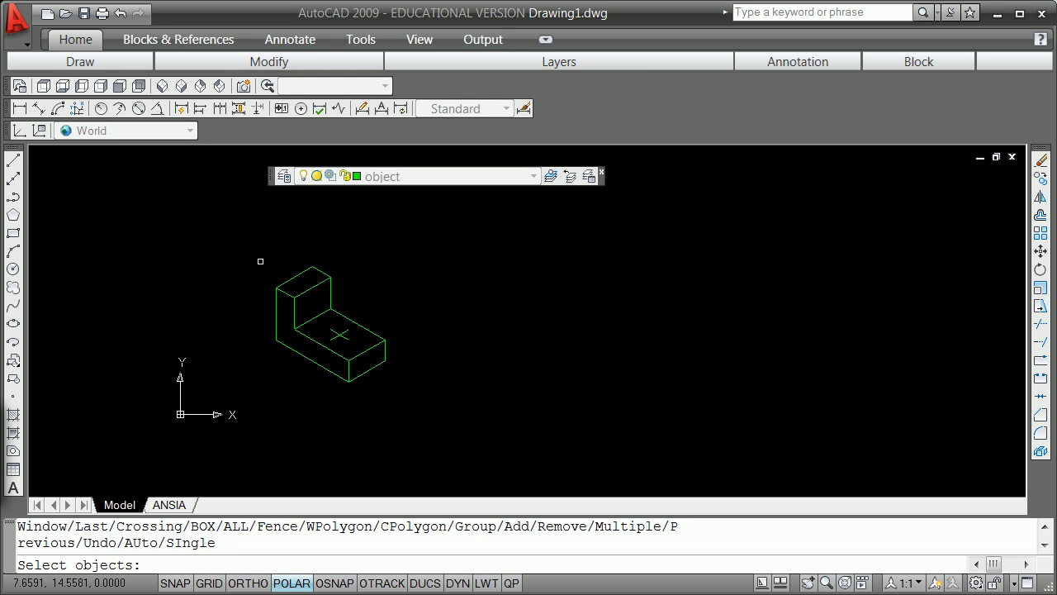
key(Escape)
List the properties of the stepped object's long bottom front edge, picked with a crossing selection
text(list)
key(Return)
text(c)
key(Return)
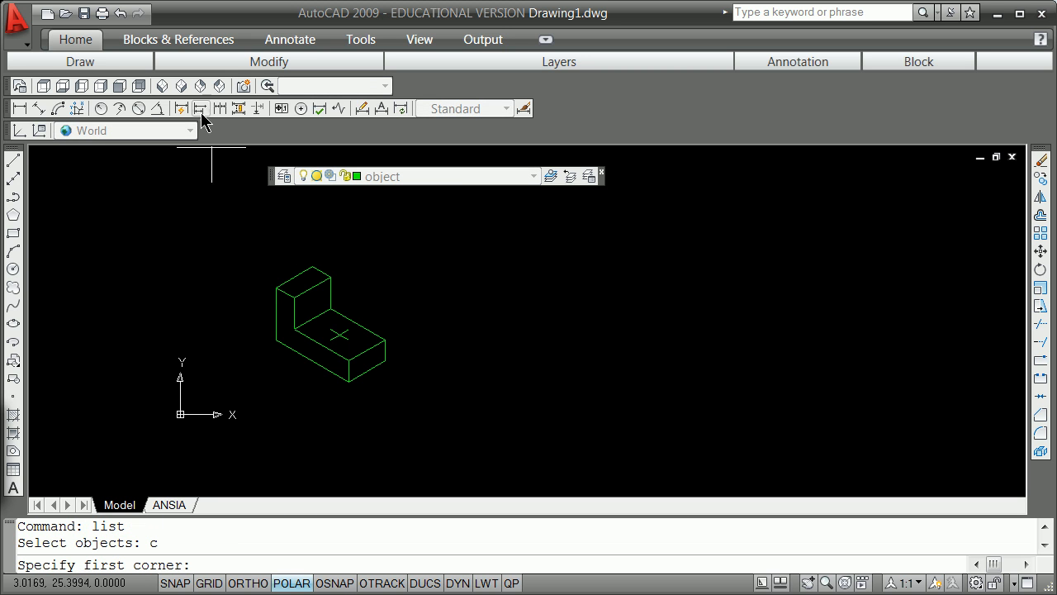
click(305, 360)
click(296, 362)
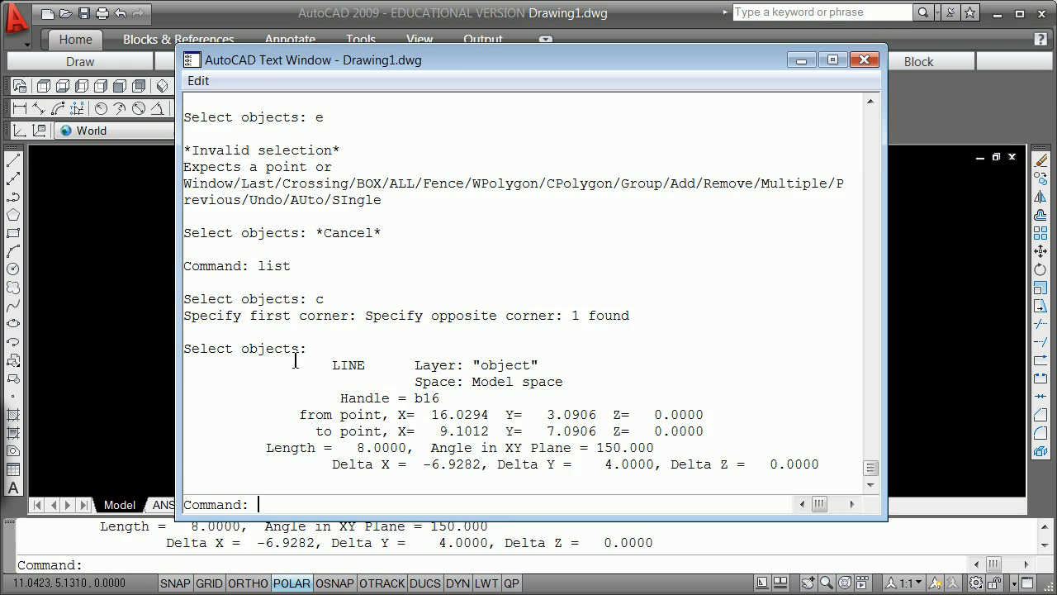
key(Escape)
key(Escape)
Copy the whole stepped object in place, with its lower-left corner endpoint as base point and @ as second point
text(co)
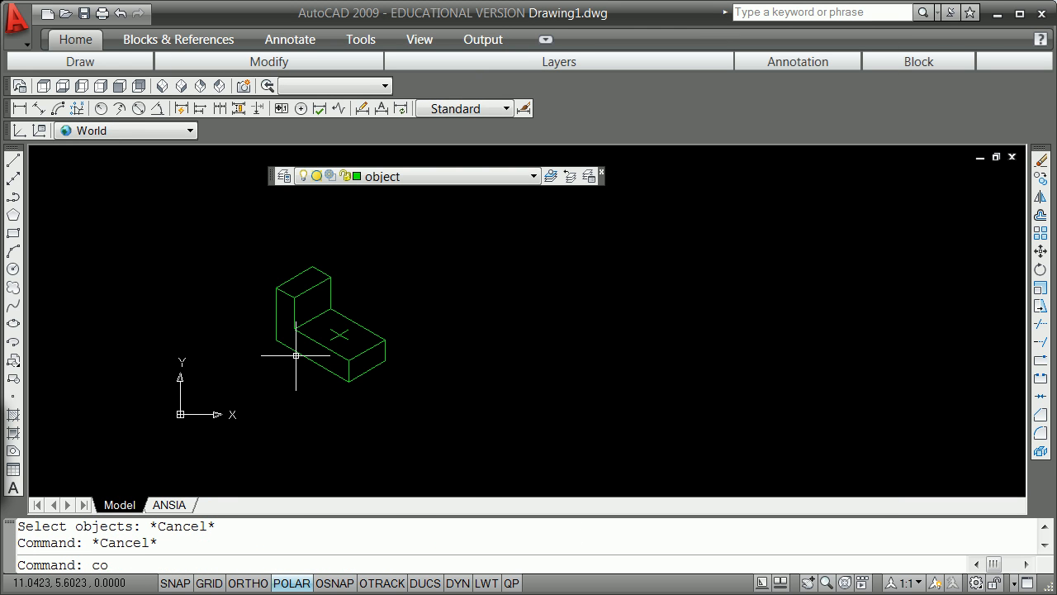
text(py)
key(Return)
text(c)
key(Return)
click(311, 413)
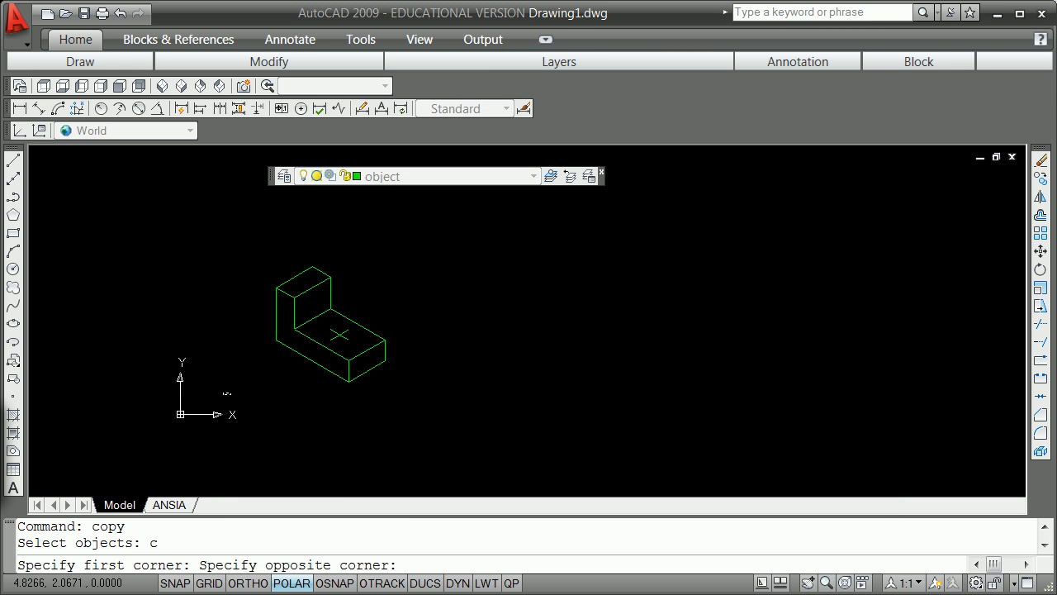
click(393, 221)
key(Return)
shift+right_click(398, 225)
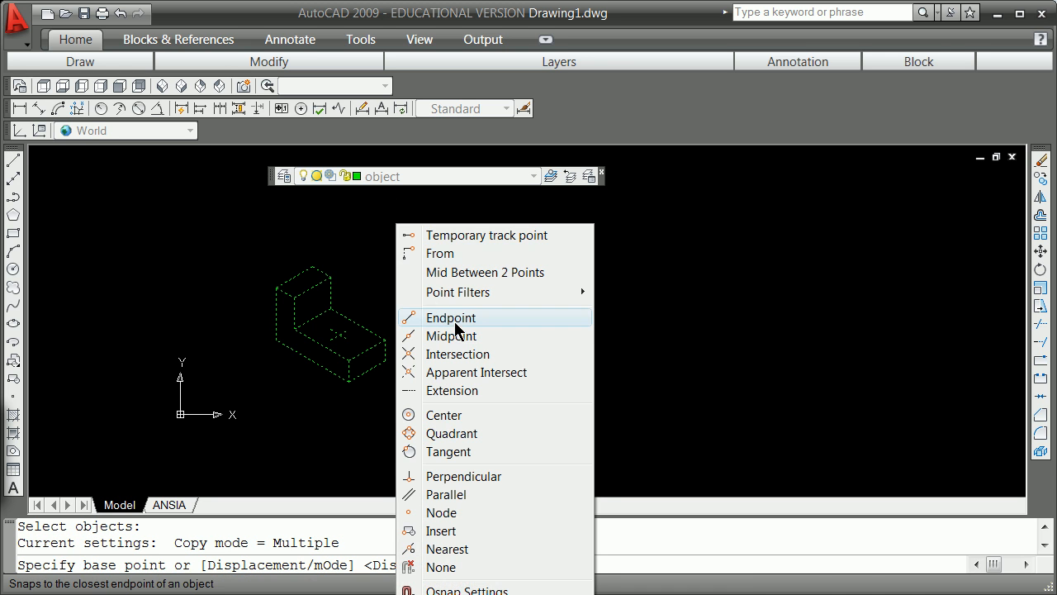
click(455, 322)
click(275, 341)
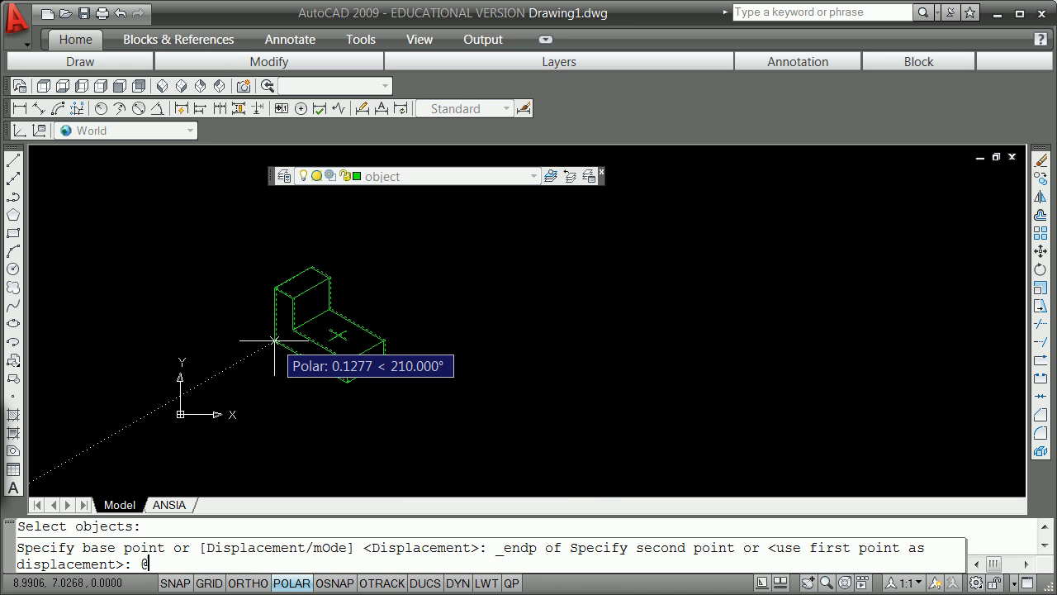
text(@)
key(Return)
key(Return)
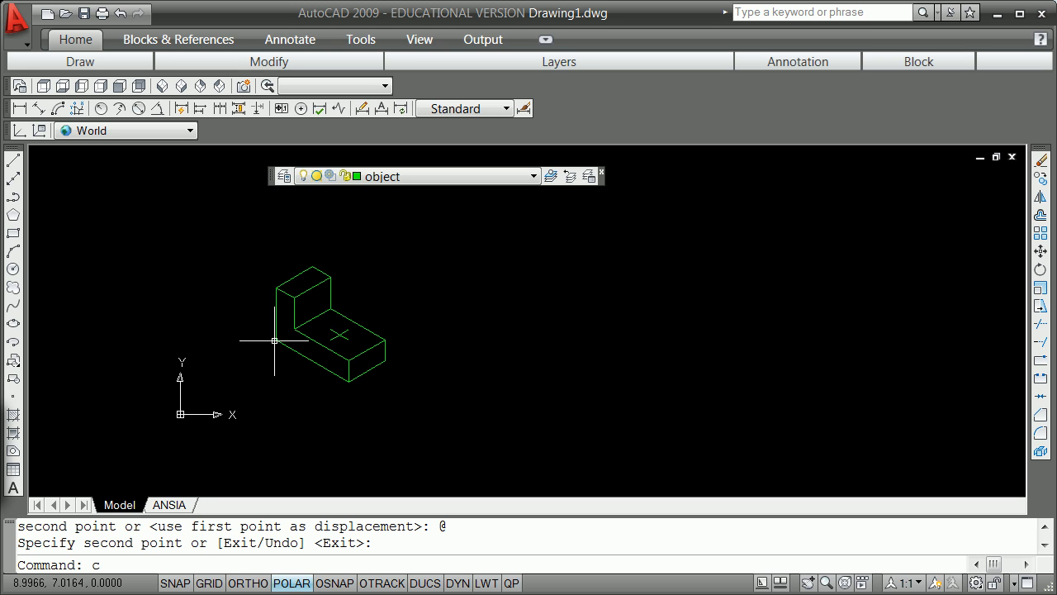
Change the layer of the previously selected stepped object to 0 with the CHANGE command's properties
key(Return)
text(pr)
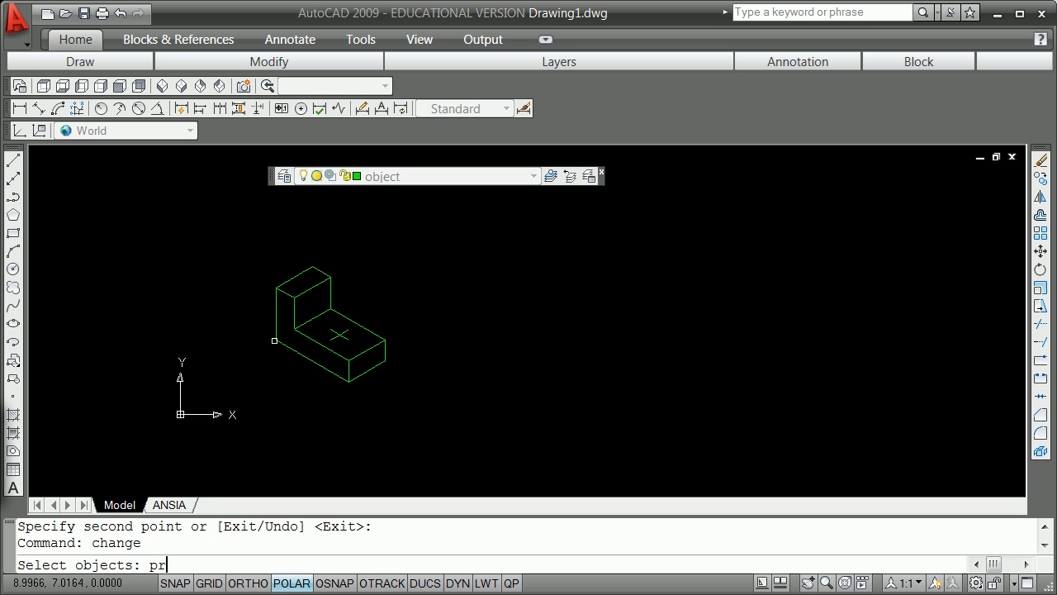
key(Return)
key(Return)
text(pr)
key(Return)
text(la)
key(Return)
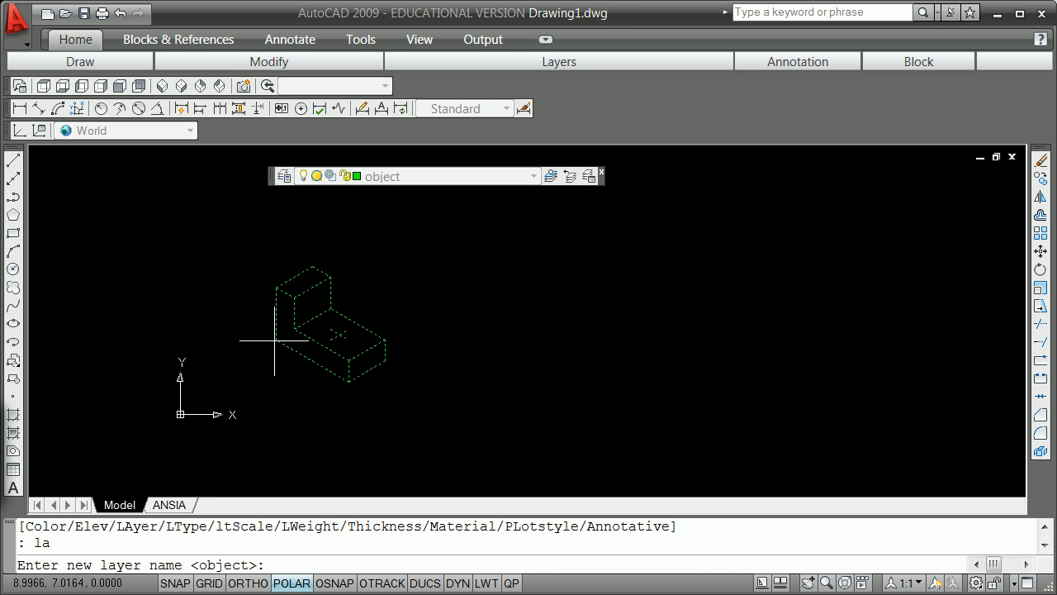
text(0)
key(Return)
key(Return)
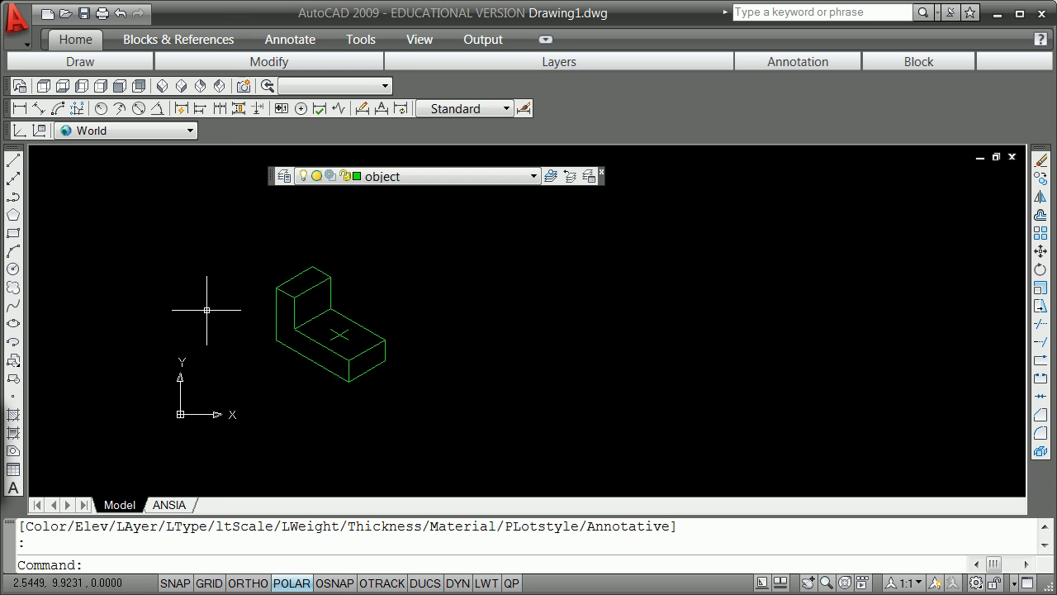
Select all the overlapping lines of the stepped object to check their layers, and clear the selection
click(273, 237)
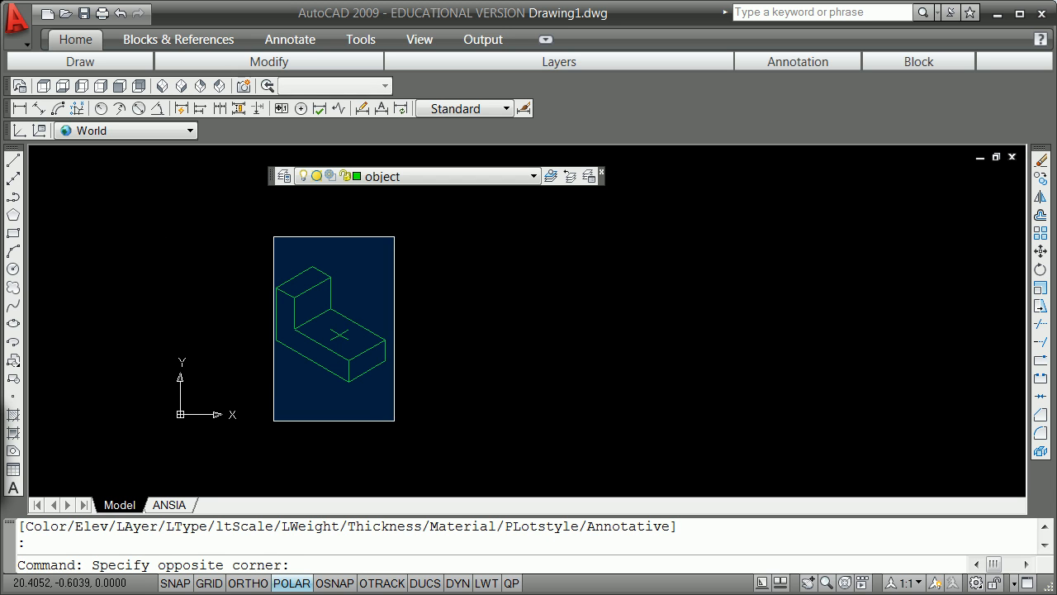
click(392, 420)
right_click(348, 382)
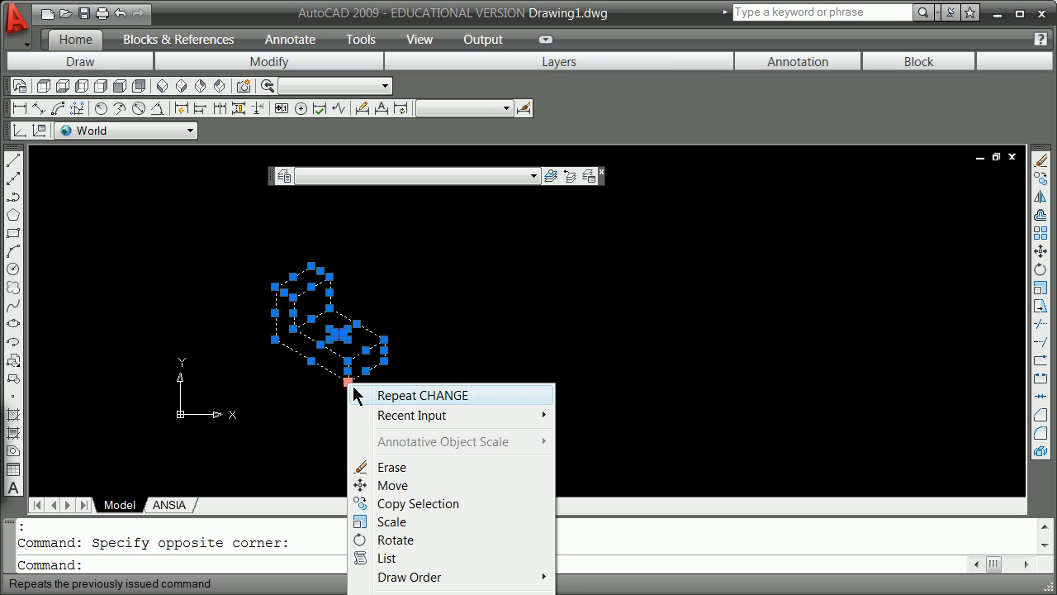
key(Escape)
key(Escape)
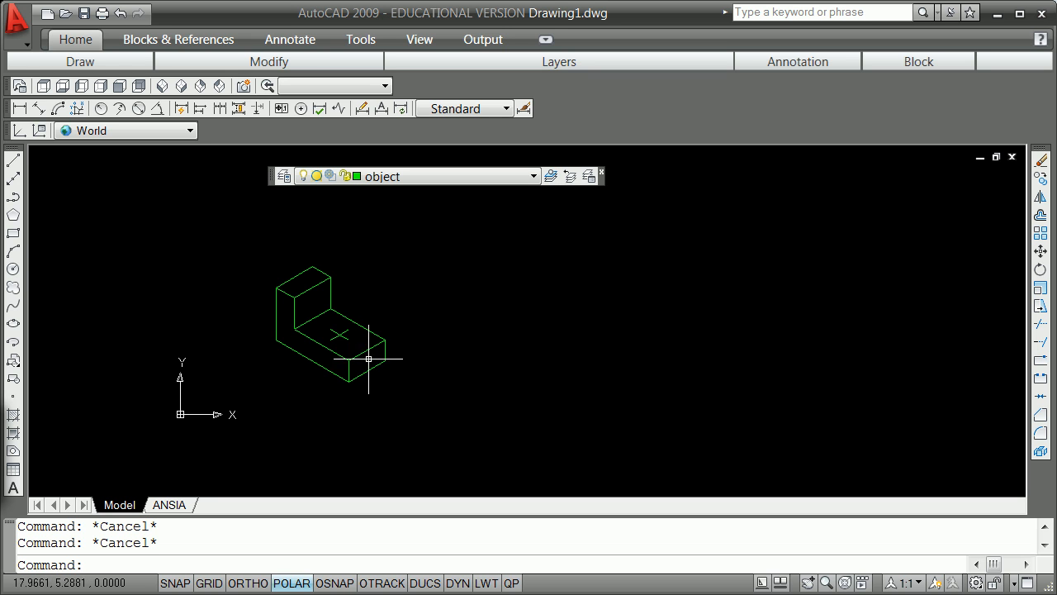
scroll(338, 349, up, 5)
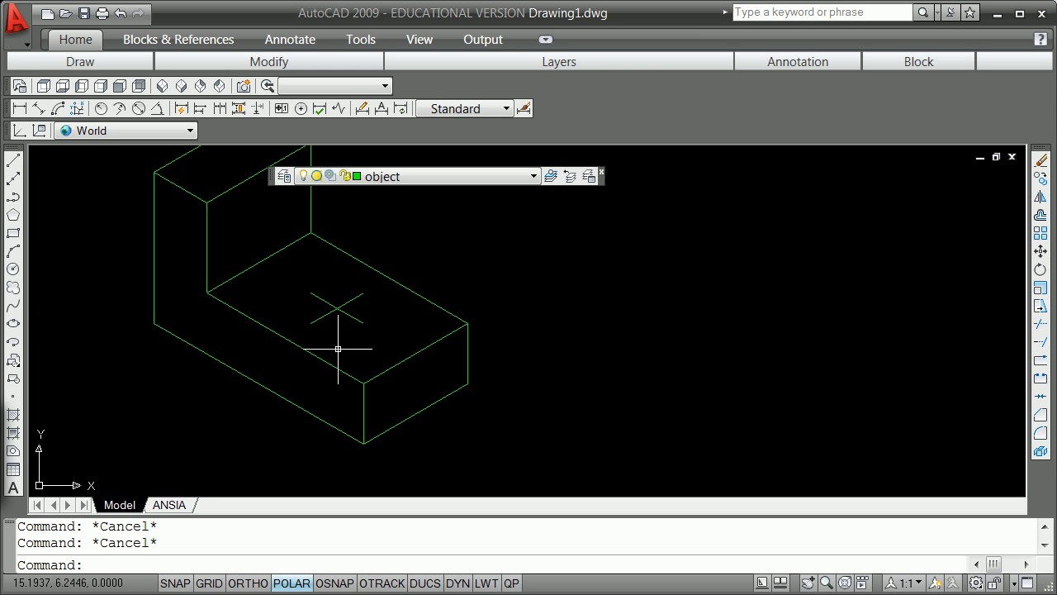
scroll(351, 283, down, 1)
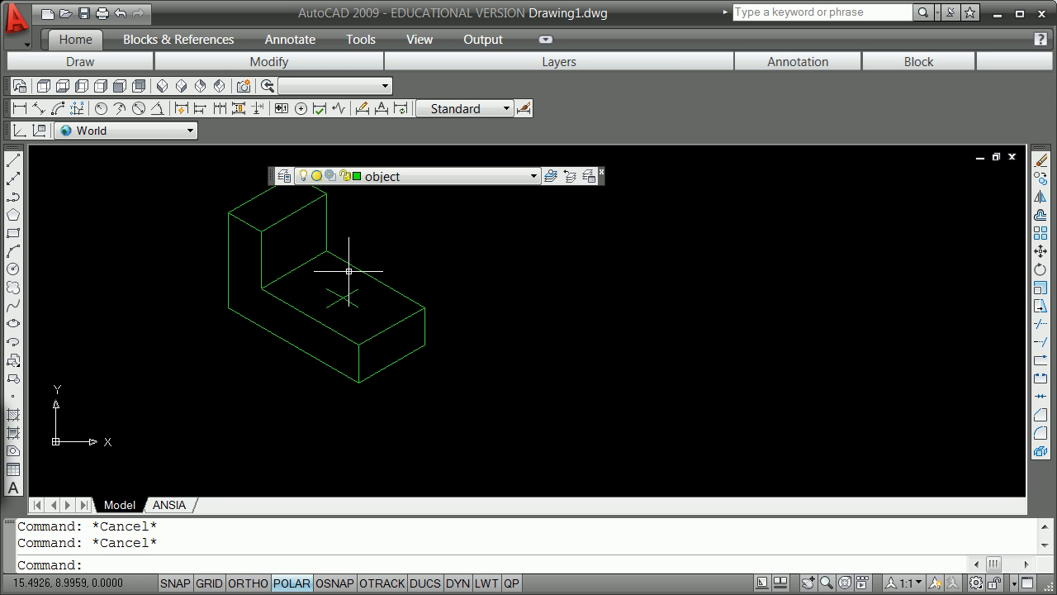